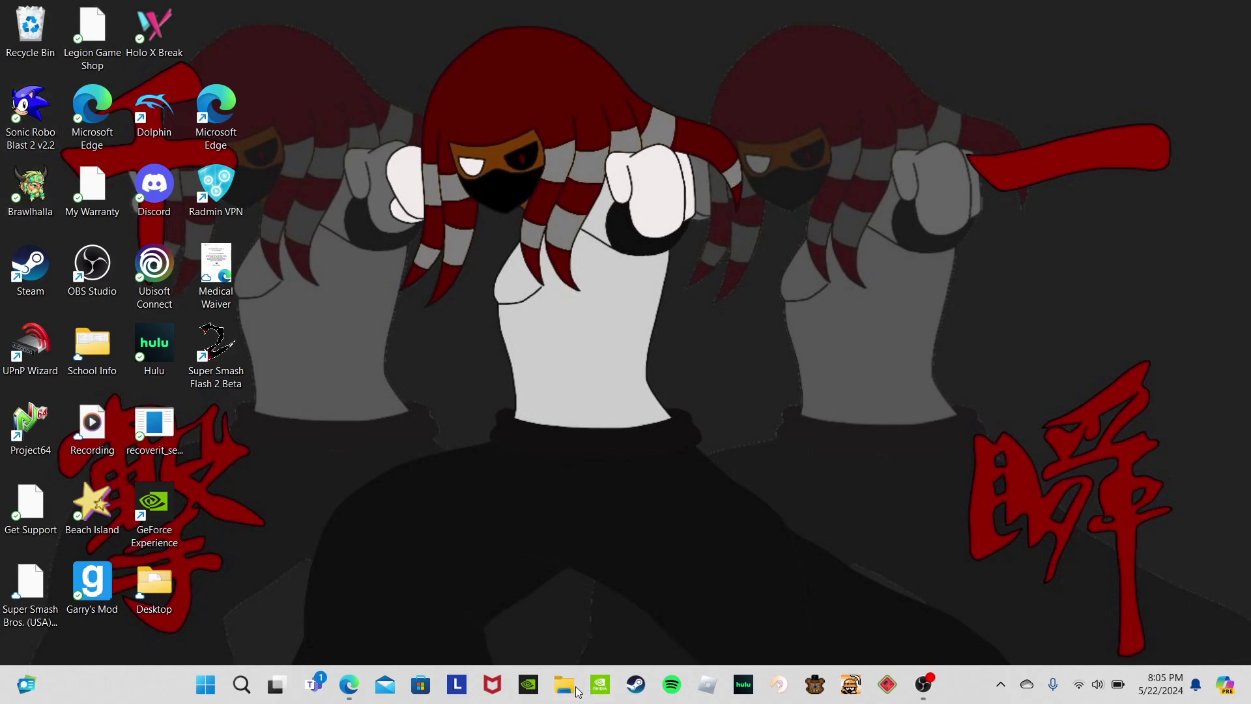
Step: Launch brawlhallamodloader_4a9b8 from the Downloads folder, then close File Explorer
key(super+e)
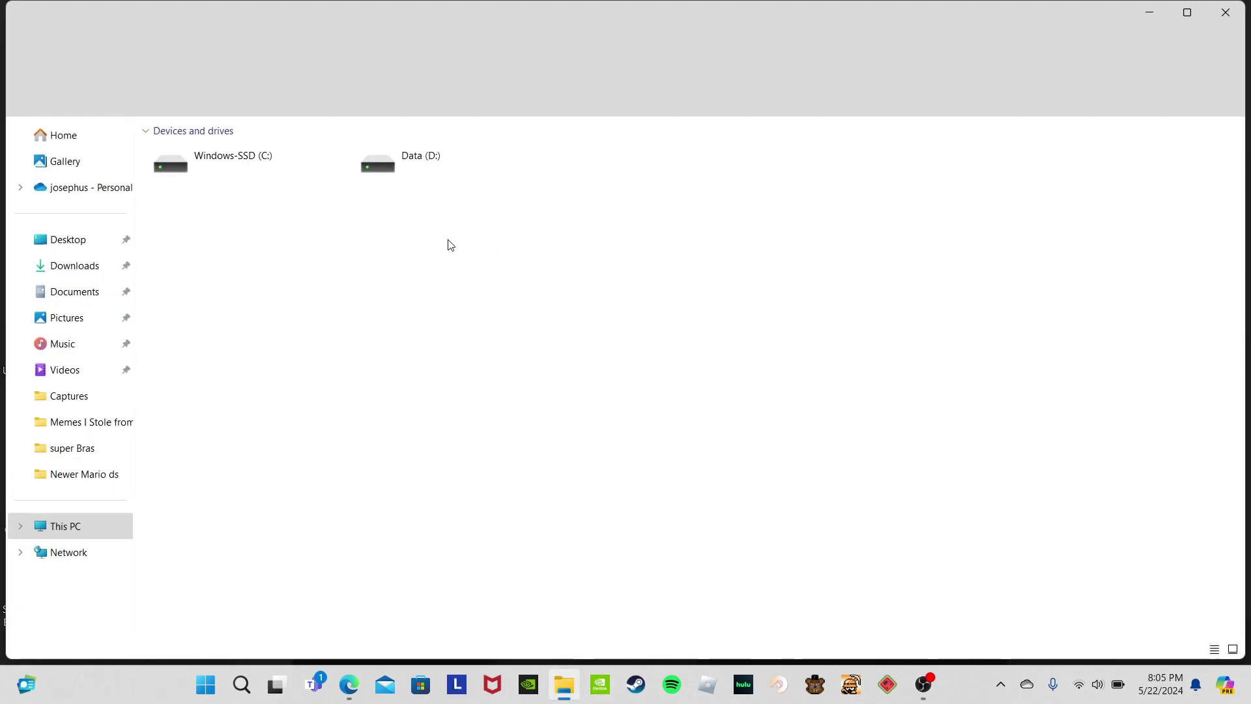
click(105, 279)
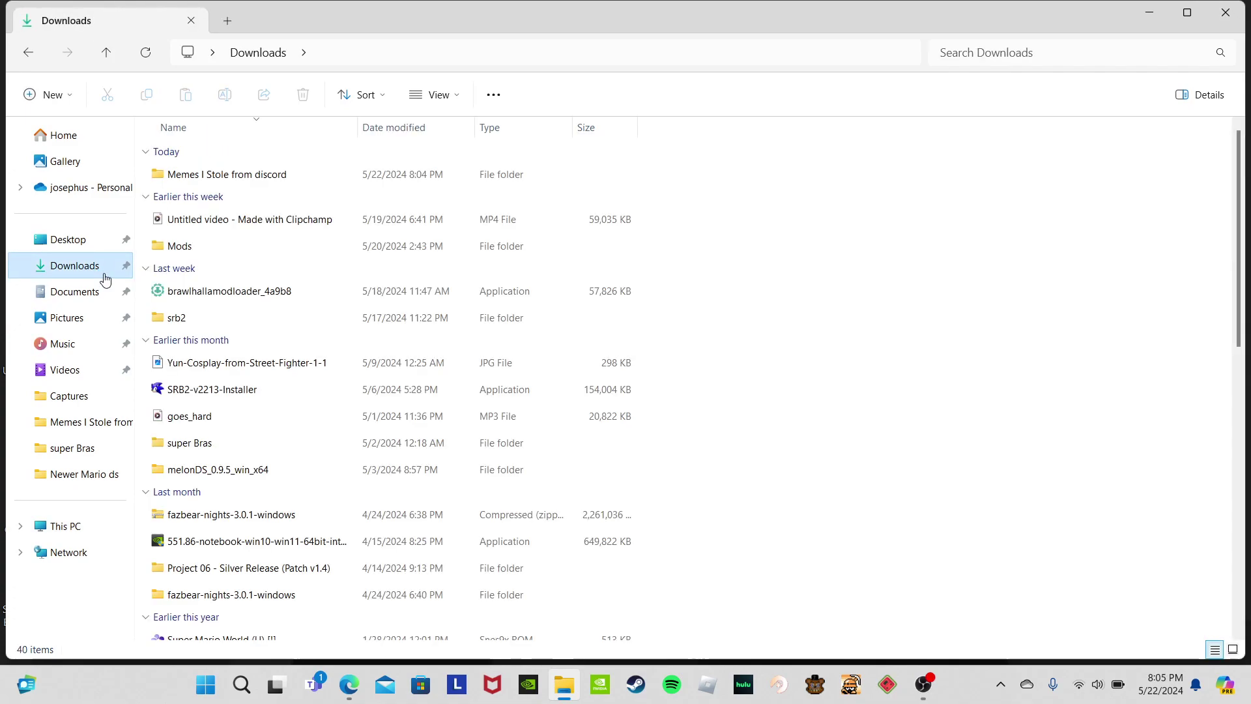
double_click(207, 291)
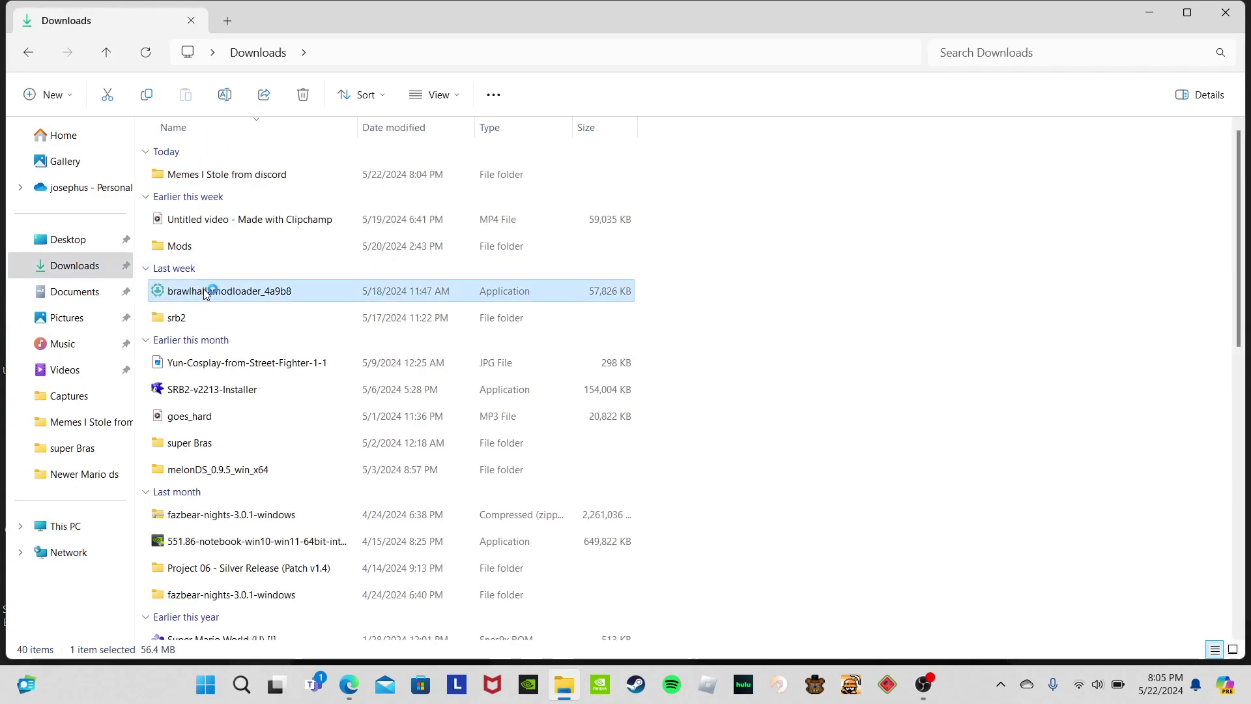
click(1226, 12)
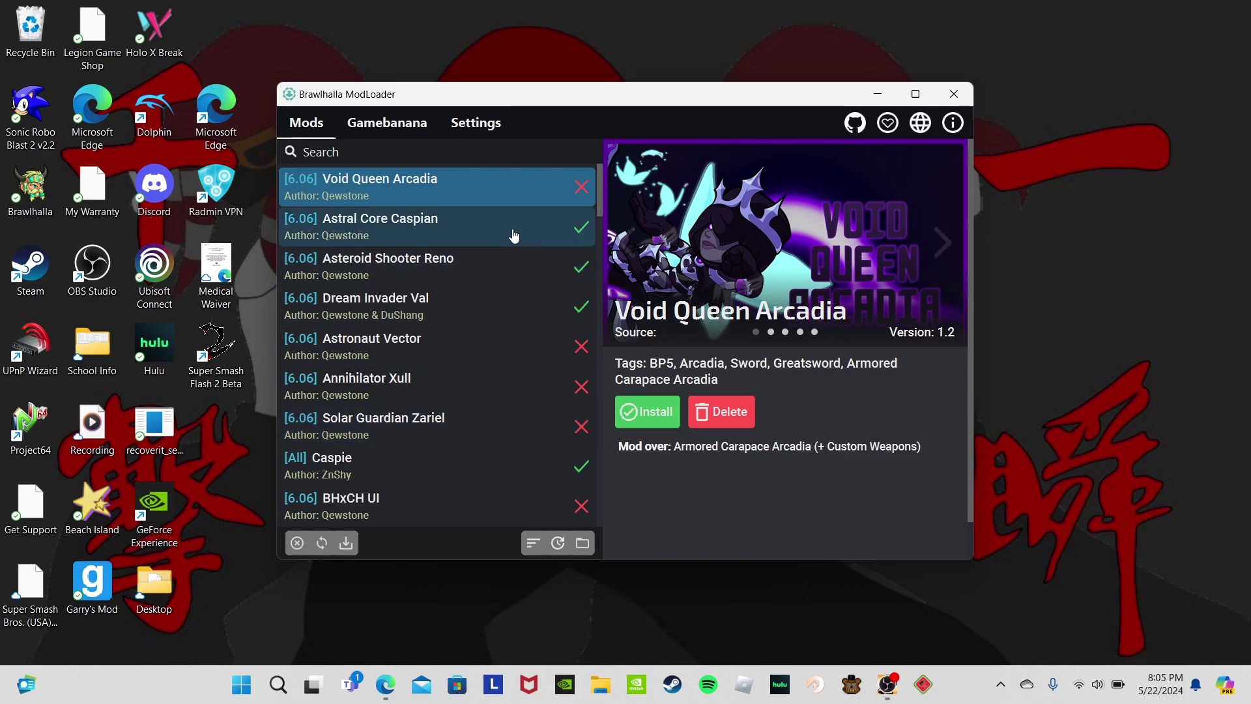
Step: View details for Astral Core Caspian, Annihilator Xull, Corrupted Mordex, Danny Phantom, Cuphead (NoSound) and Headhunter Volkov
click(442, 232)
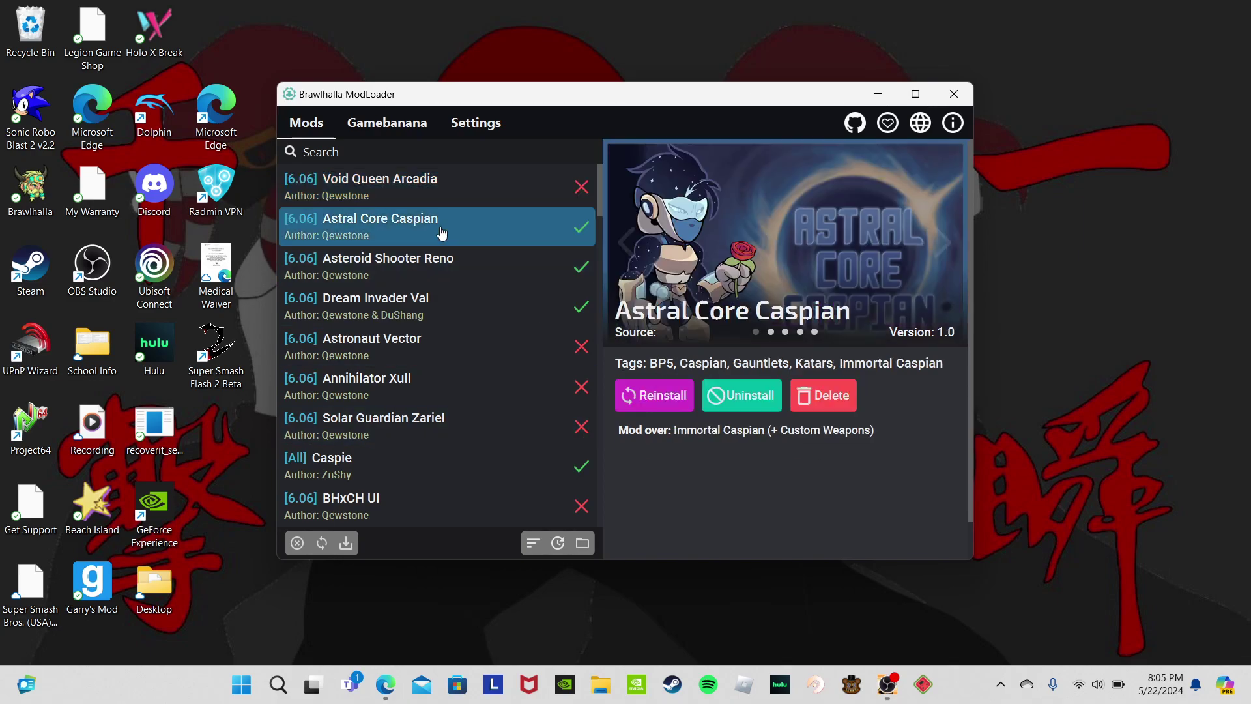
click(383, 389)
scroll(385, 387, down, 3)
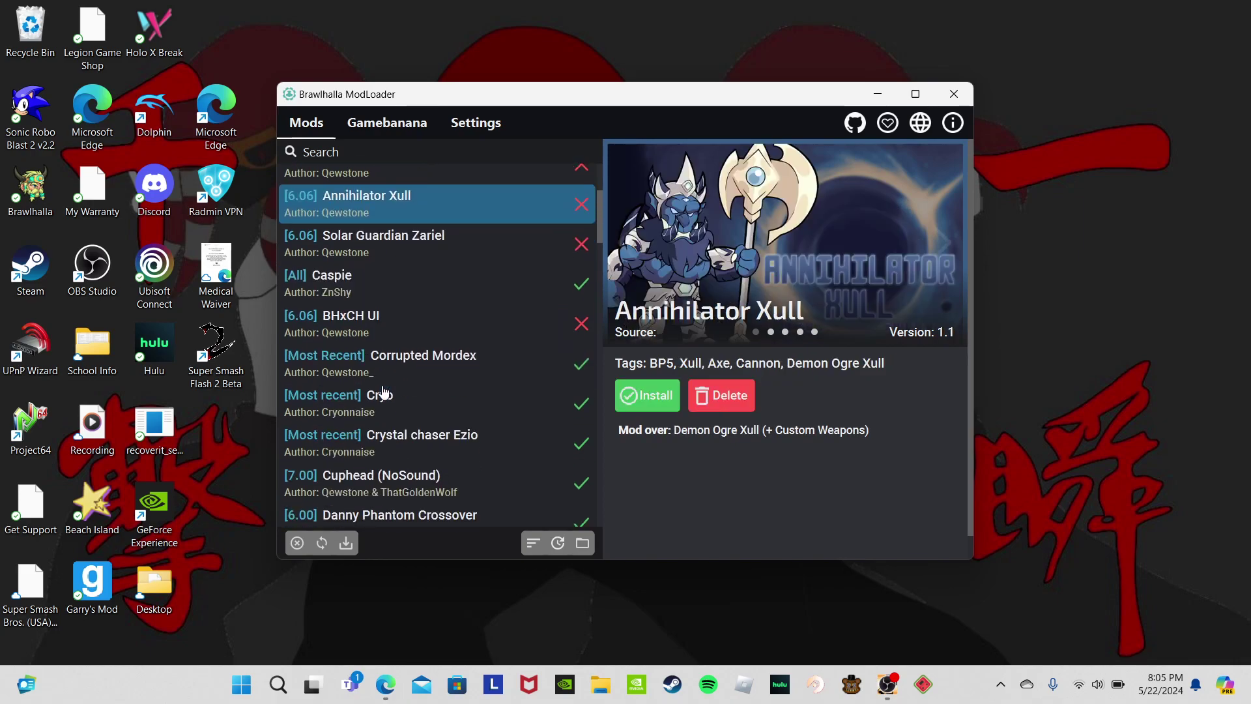
click(423, 363)
scroll(443, 352, down, 3)
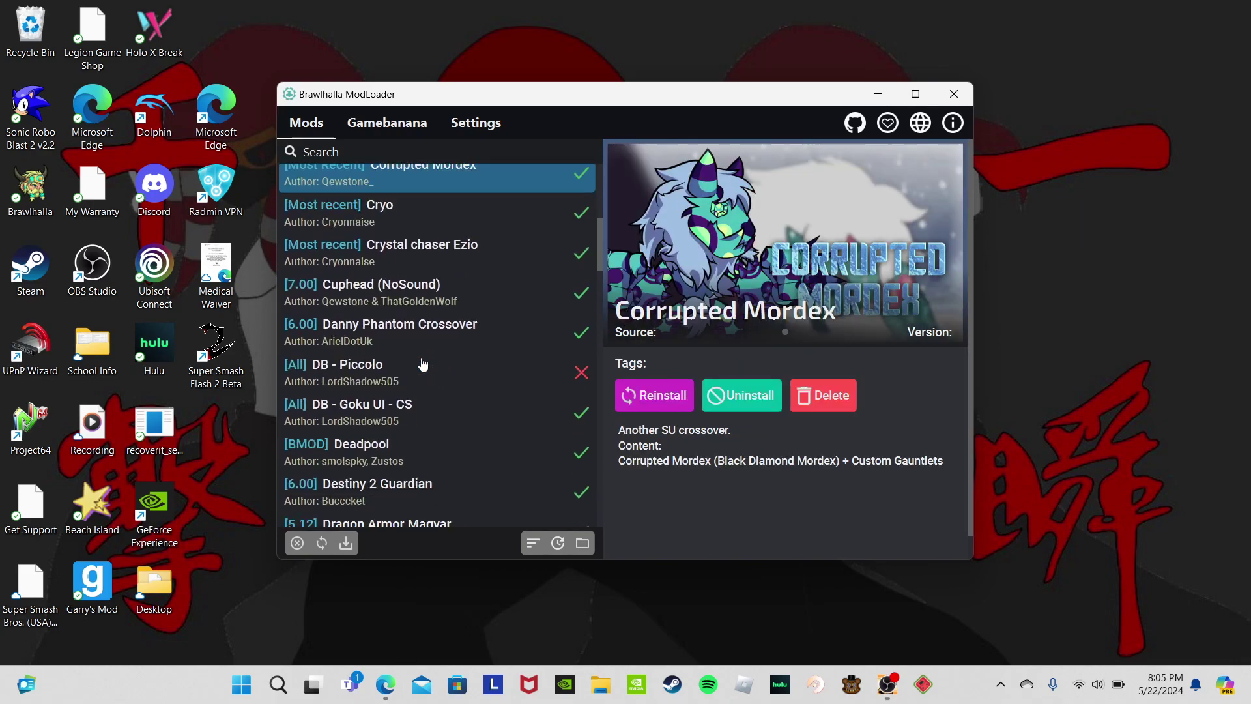
click(446, 324)
click(464, 297)
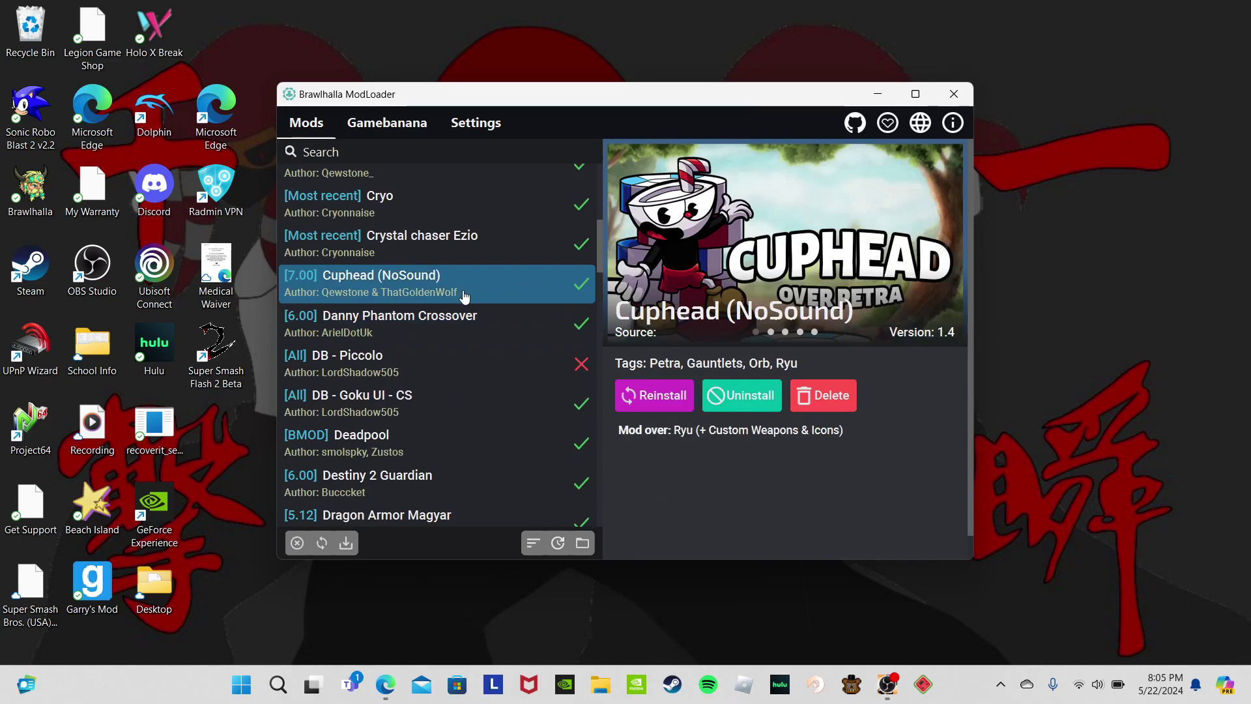
scroll(464, 297, down, 5)
scroll(464, 297, down, 1)
click(419, 324)
Step: View details for Fire God Jiro, Fancy Pants Adventures, Destiny 2 Guardian, Kuroka and Nezuko
scroll(423, 274, up, 4)
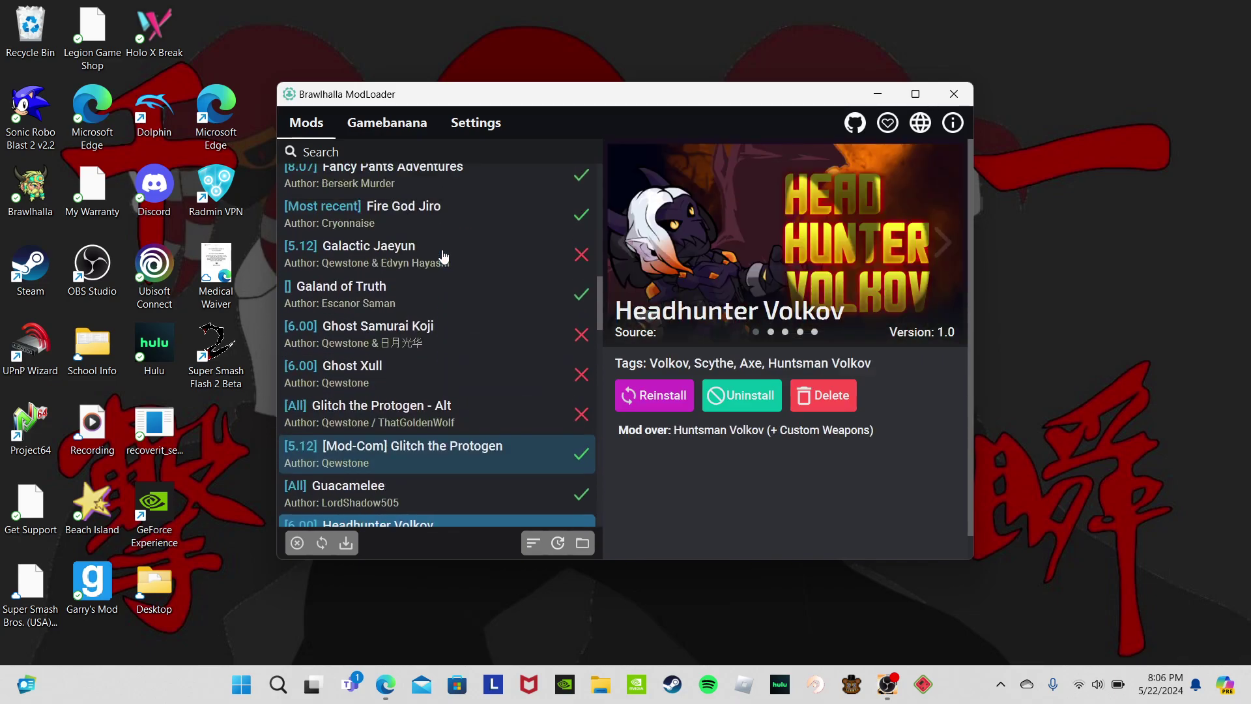
click(428, 259)
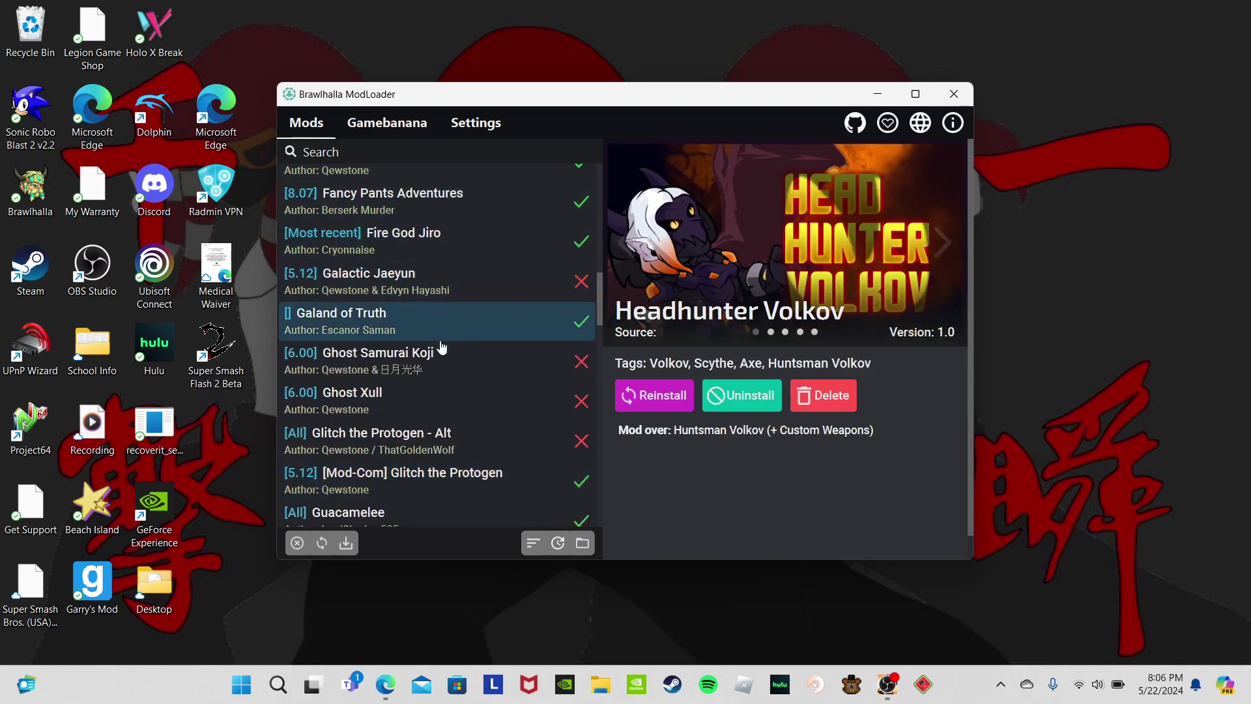
scroll(437, 326, up, 1)
click(478, 264)
click(503, 202)
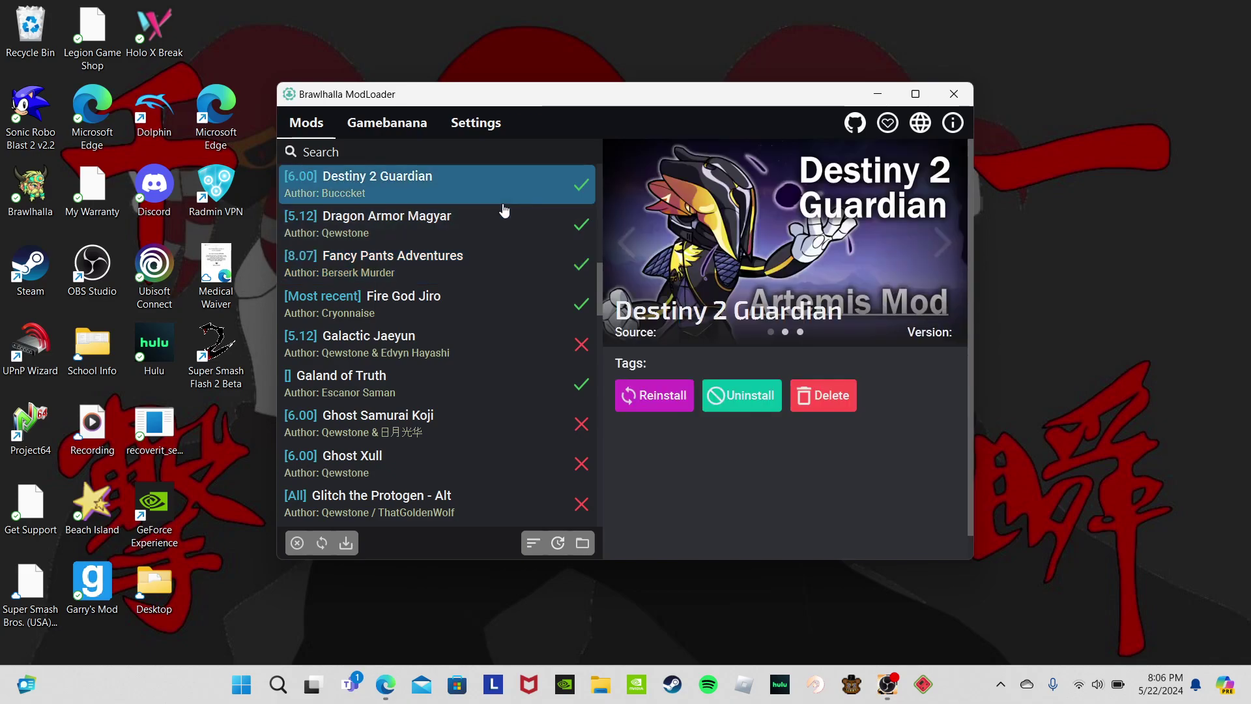
scroll(504, 209, down, 5)
scroll(470, 365, down, 5)
click(441, 420)
scroll(441, 427, down, 3)
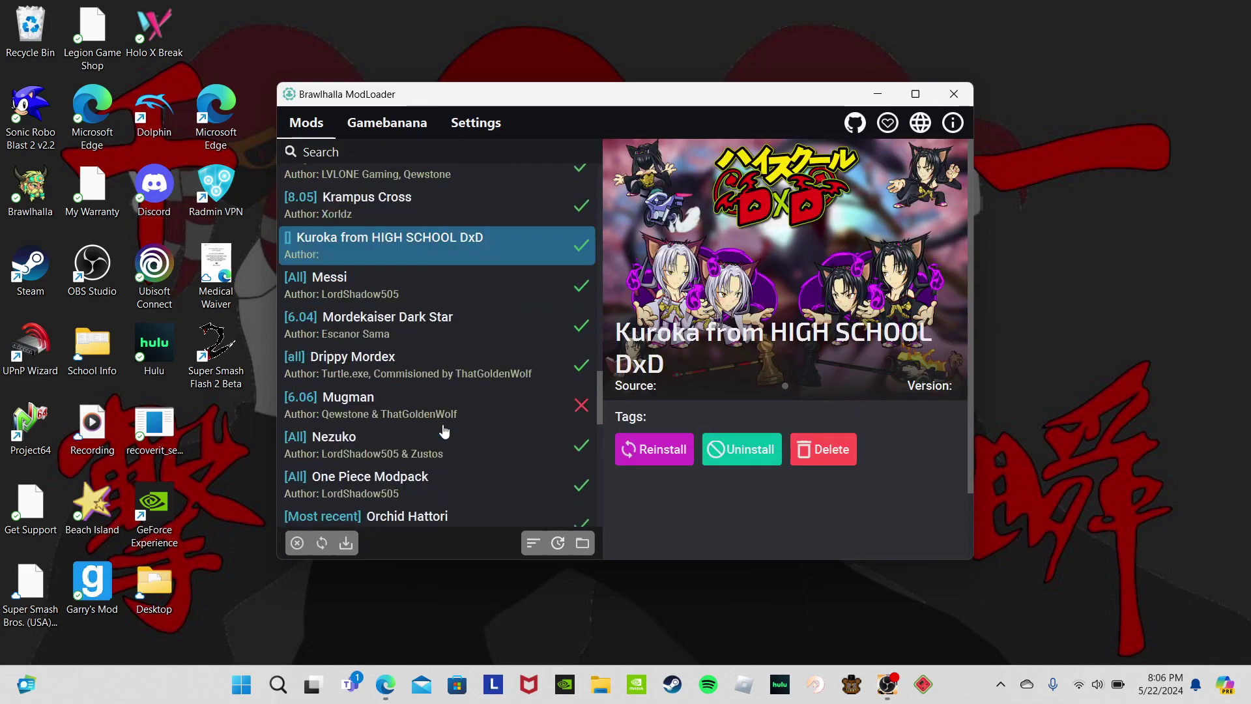
scroll(441, 428, down, 1)
click(443, 425)
scroll(444, 428, down, 2)
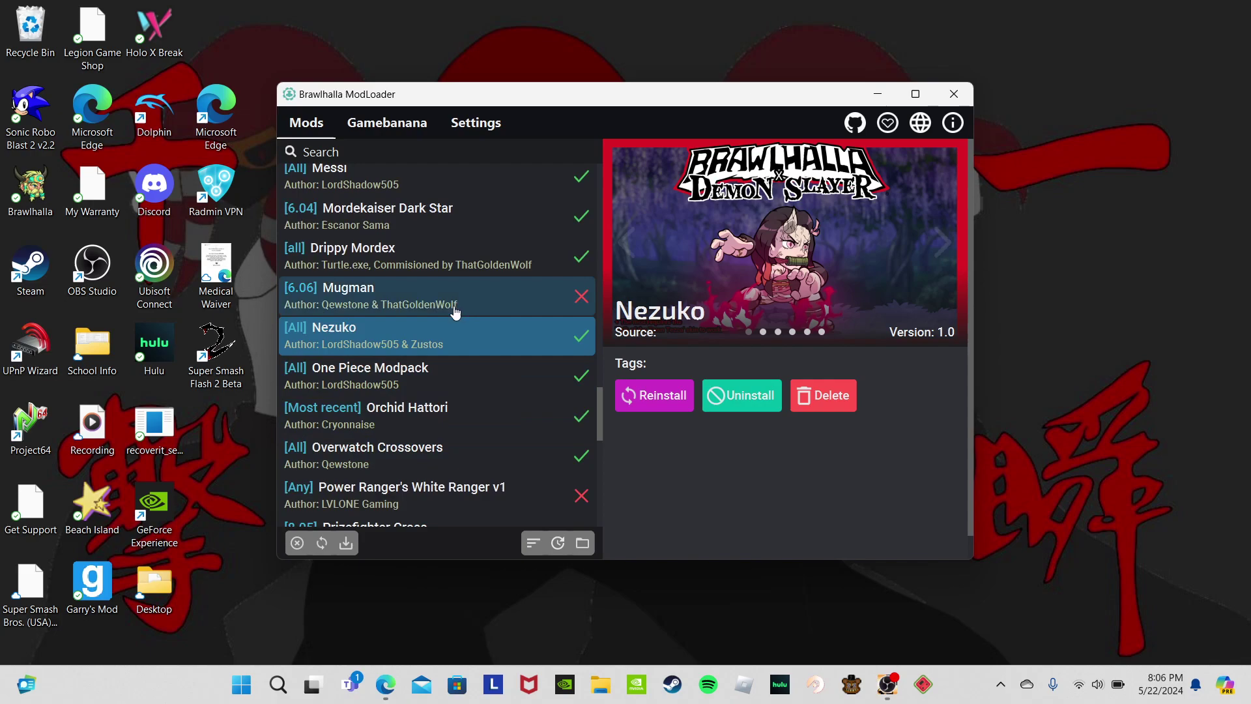
Step: Read details for Mugman, Kindred - The Lamb, Jujutsu Kaisen, Hollow Knight, Headhunter Volkov and Guacamelee
click(456, 310)
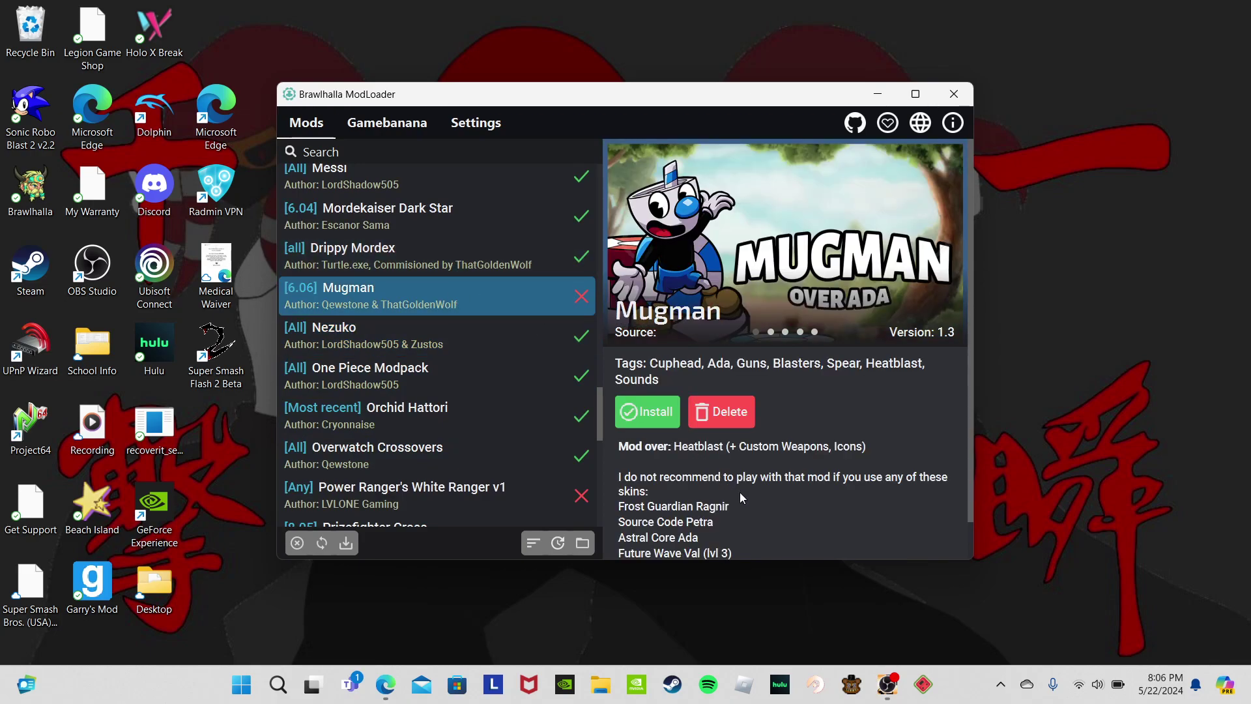
scroll(711, 492, down, 1)
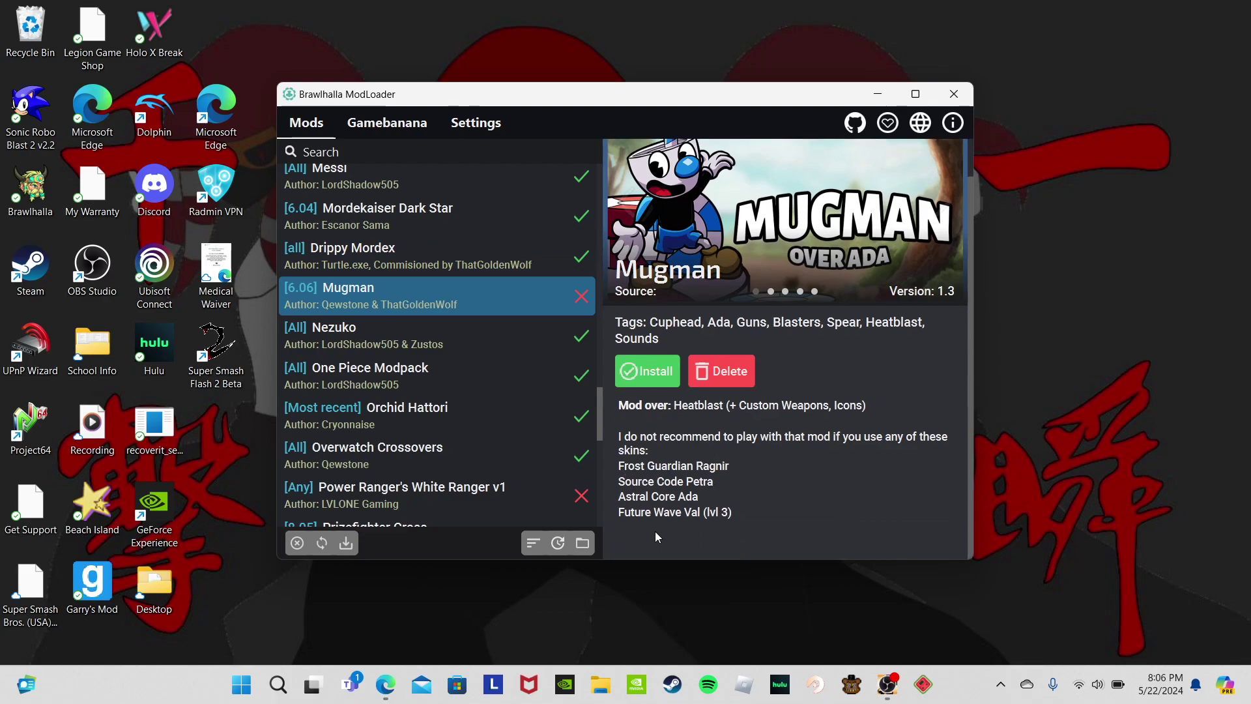
scroll(452, 332, up, 3)
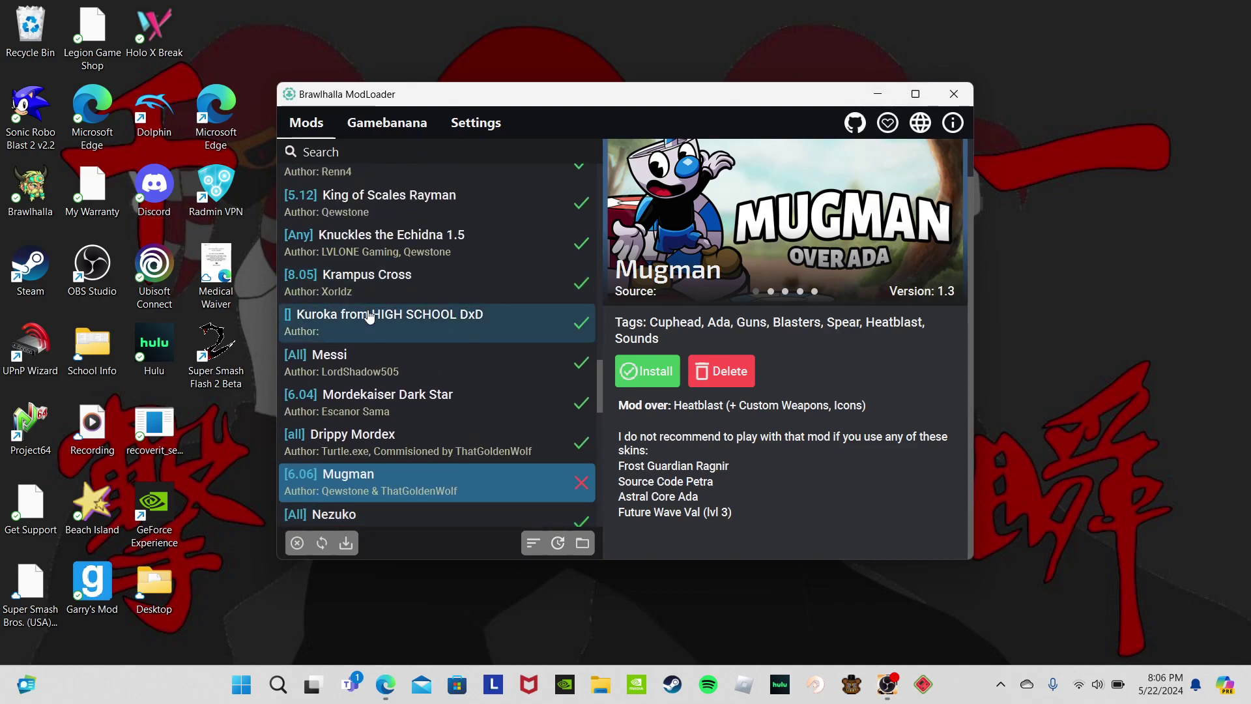
scroll(370, 316, up, 2)
scroll(370, 316, up, 2)
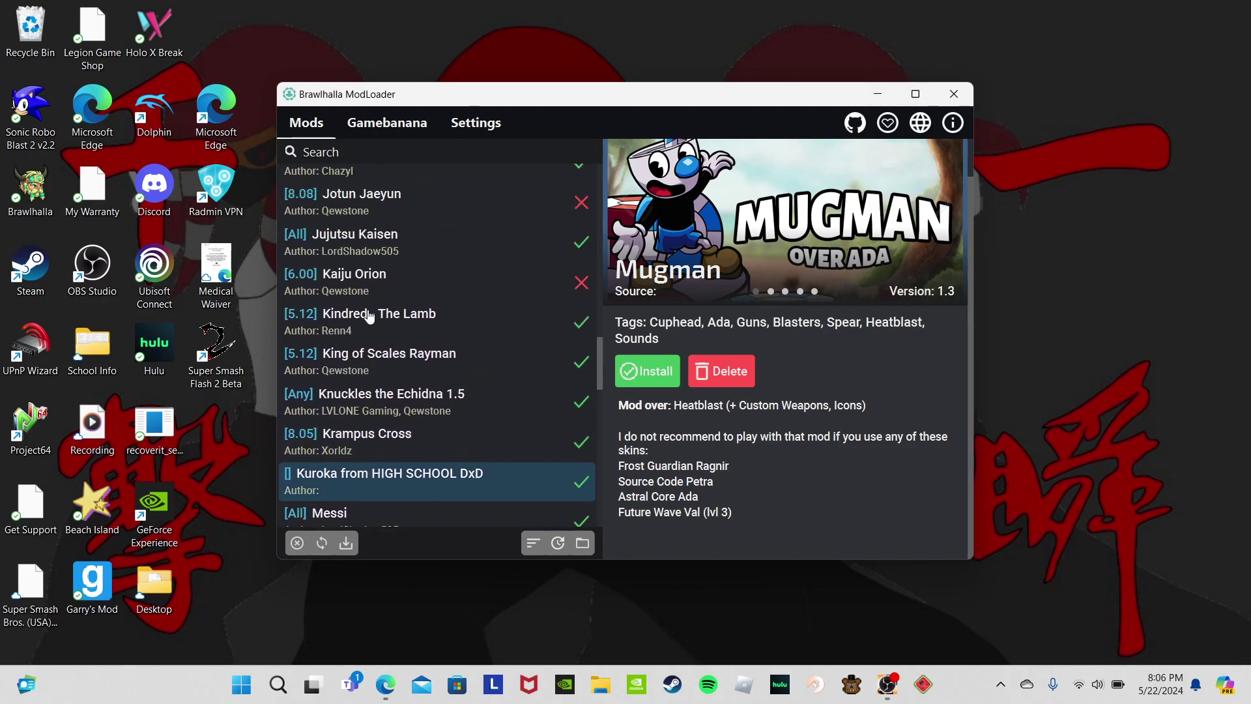
click(411, 365)
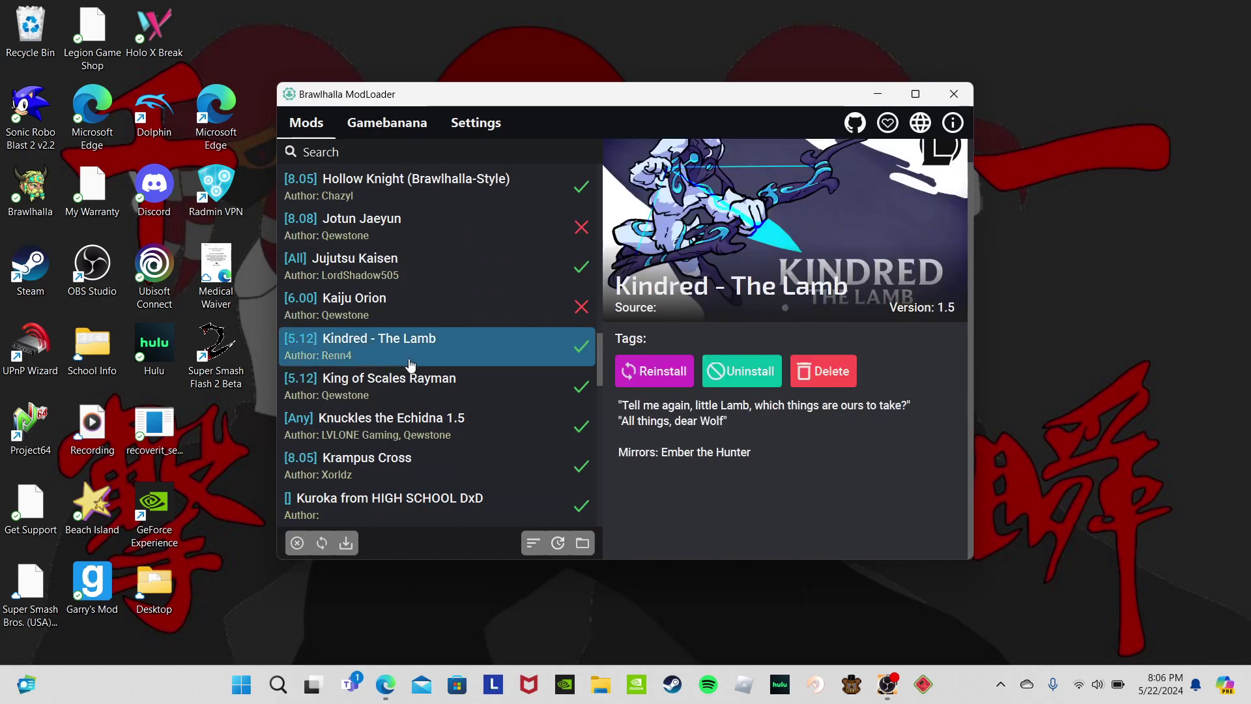
scroll(412, 365, up, 2)
click(456, 332)
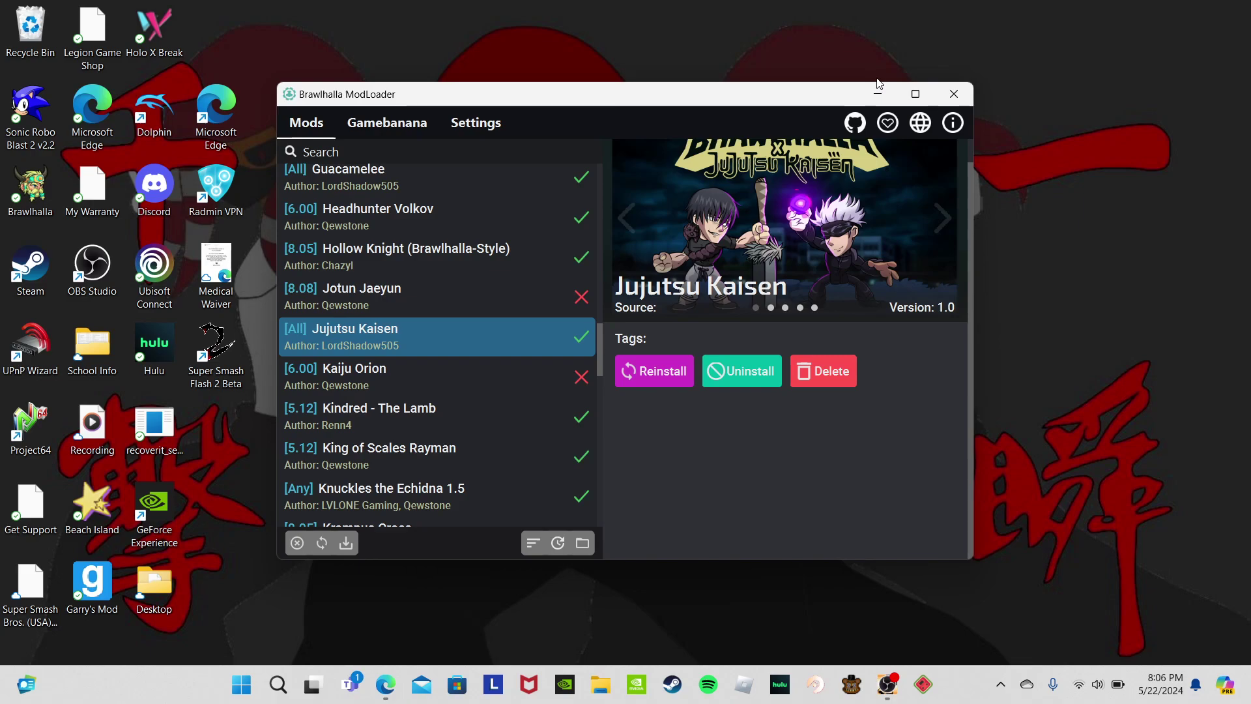
click(332, 251)
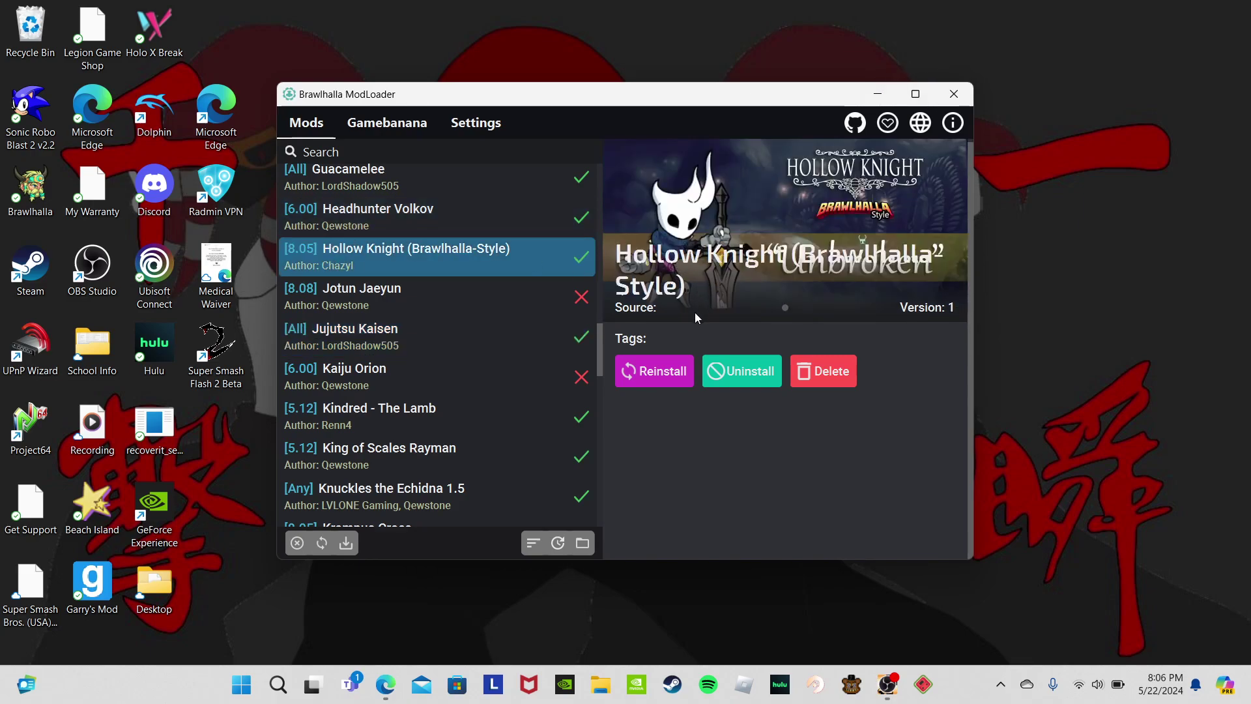
click(375, 231)
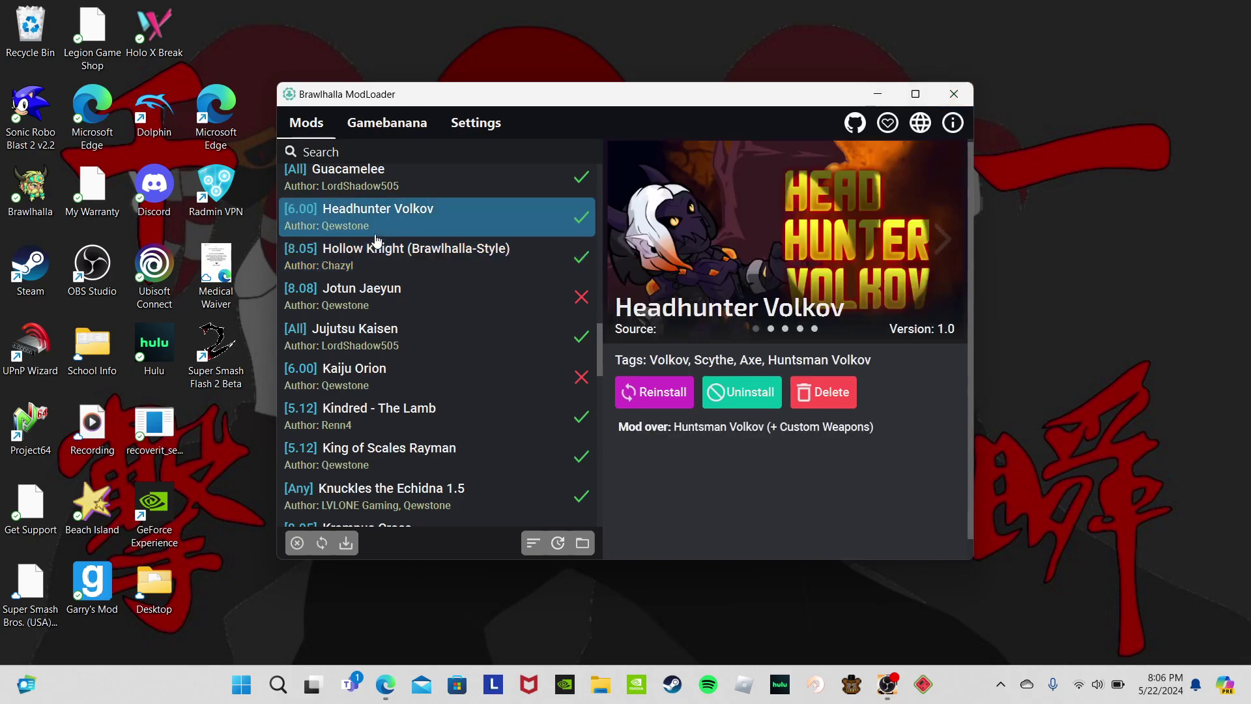
scroll(375, 239, up, 1)
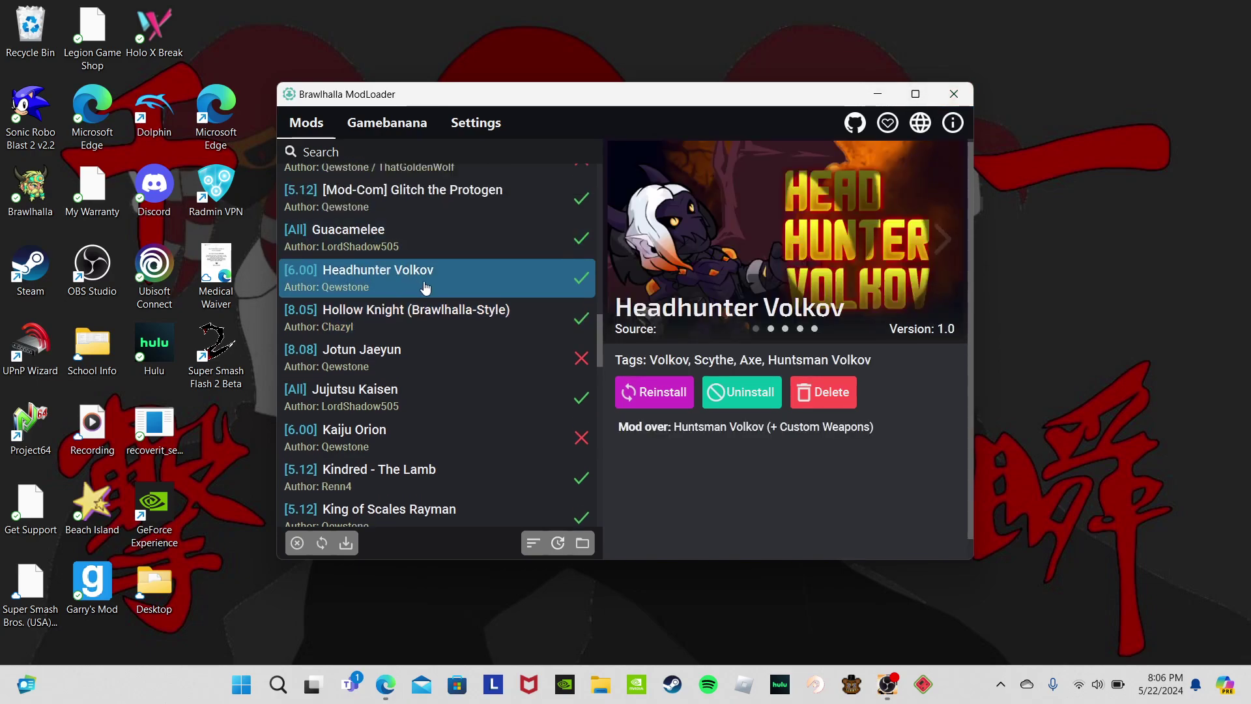
scroll(482, 300, up, 1)
click(453, 298)
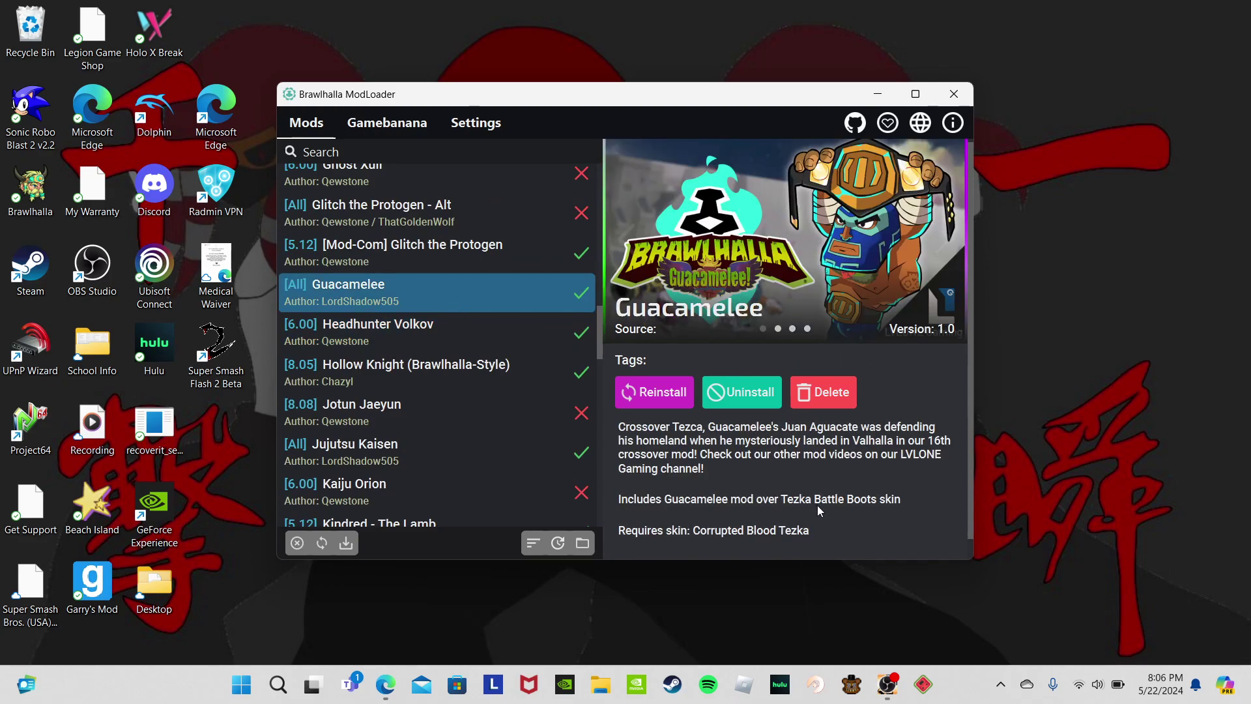
scroll(819, 511, down, 1)
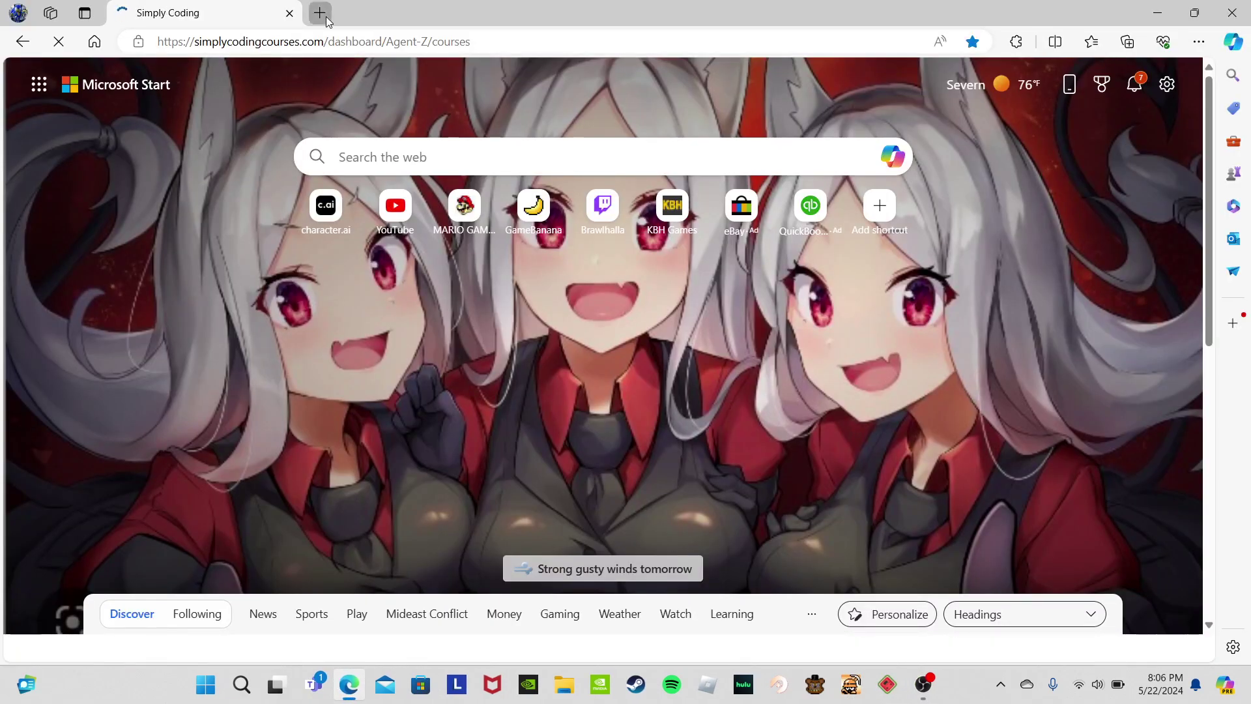
Step: Close the Simply Coding tab and go to GameBanana's 'Legend Skins [Brawlhalla] [Mods]' page via 'gam'
click(319, 13)
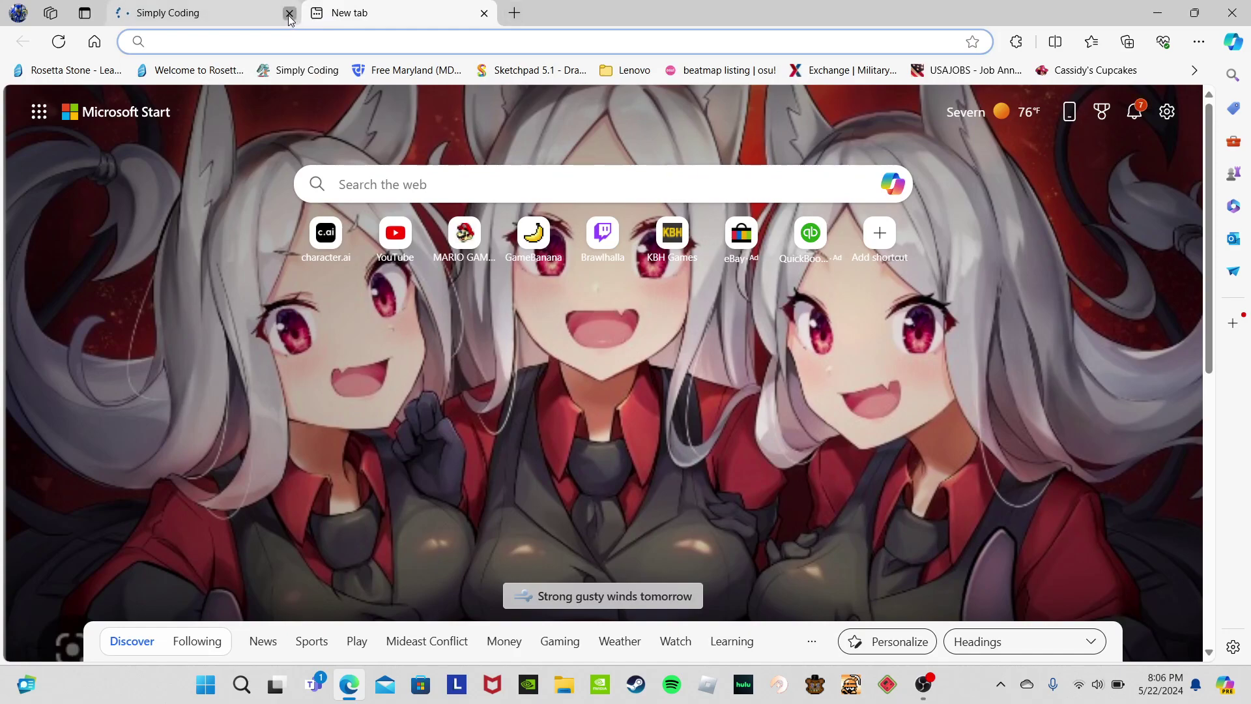
click(289, 14)
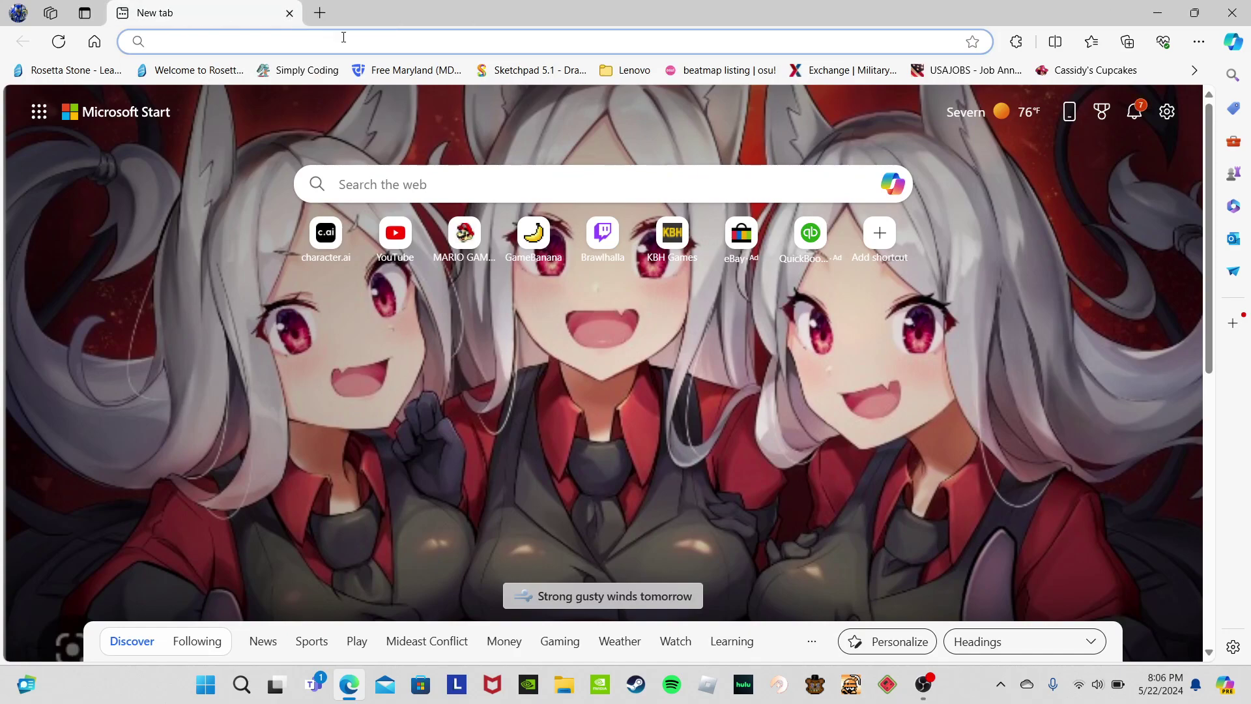
text(g)
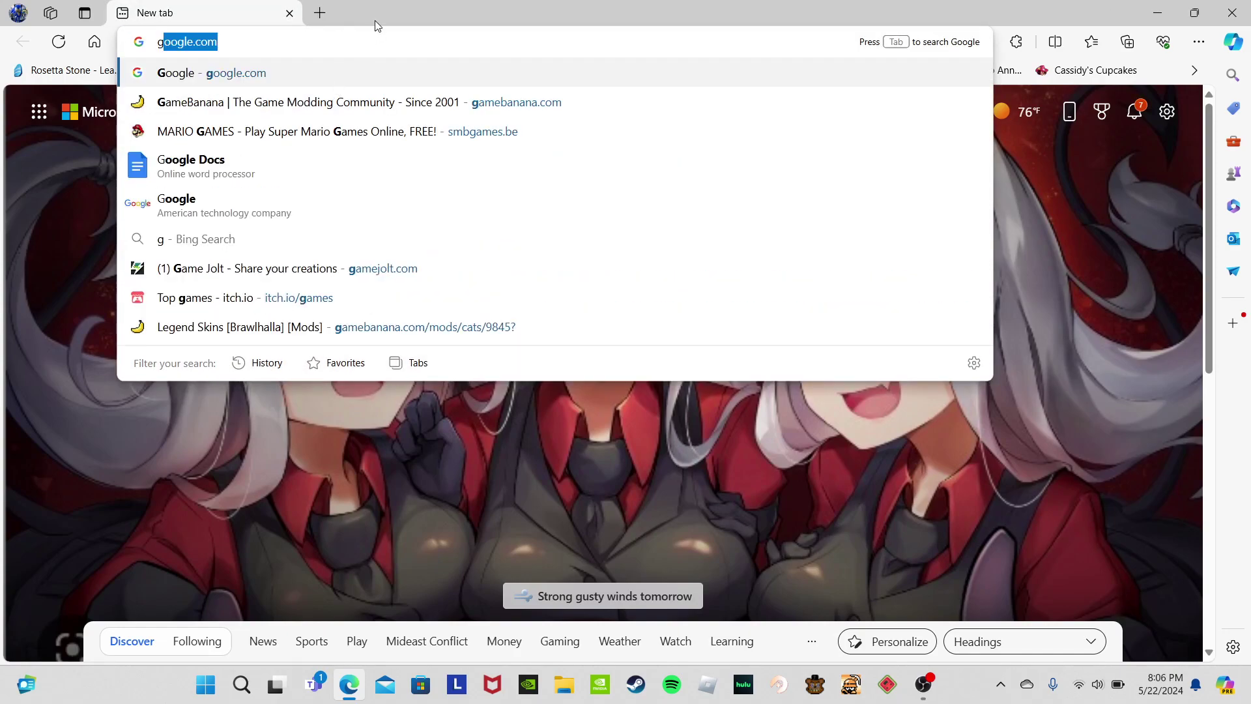
text(amebanana)
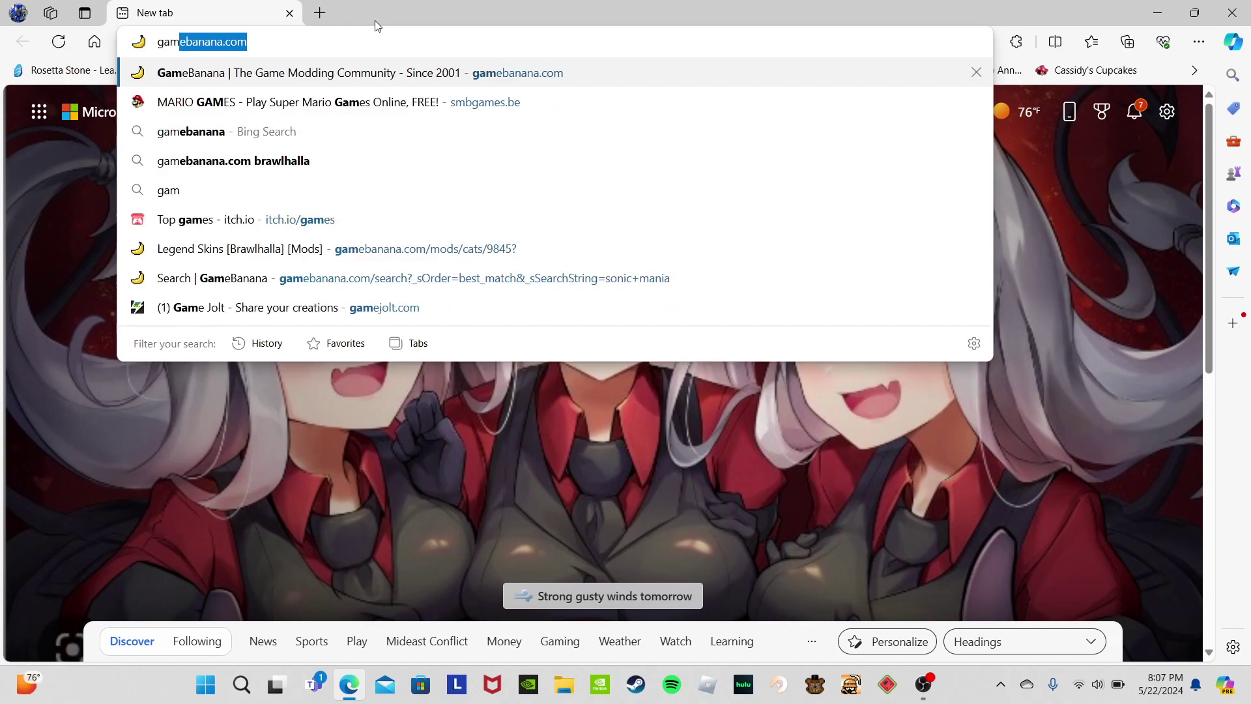
click(369, 248)
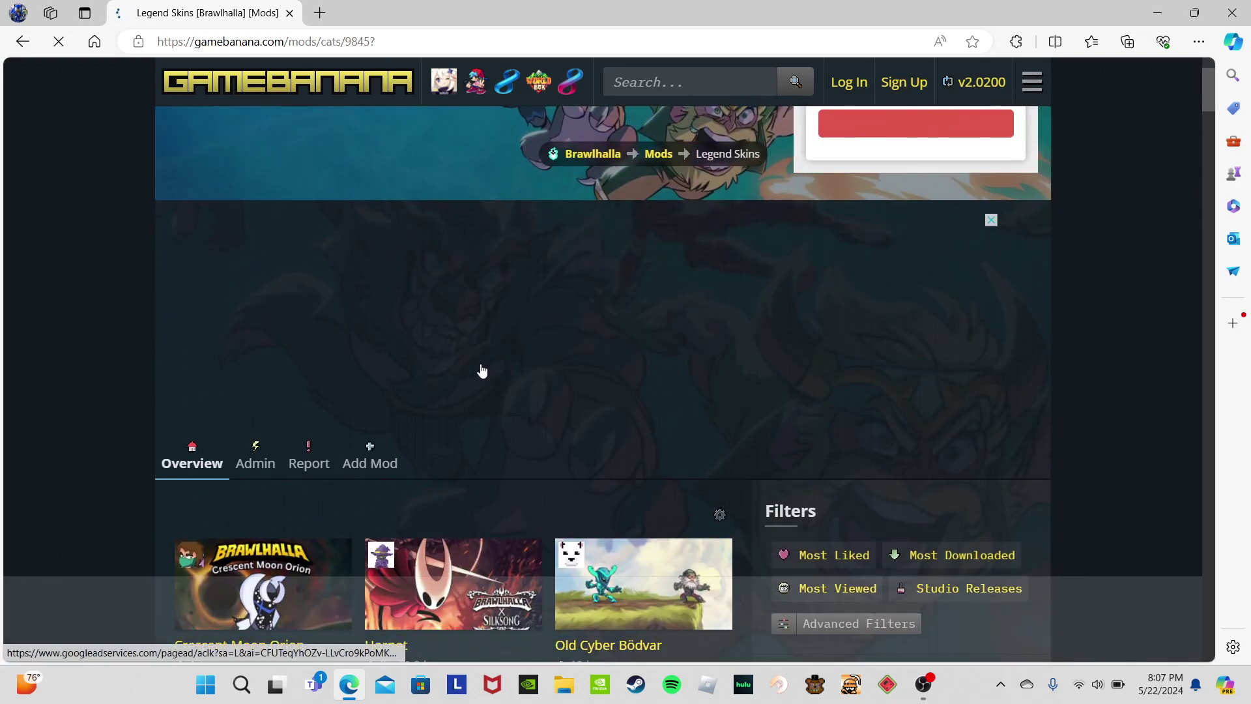
Step: Scroll down the Legend Skins list and open the Caspian category in a new tab
scroll(482, 370, down, 4)
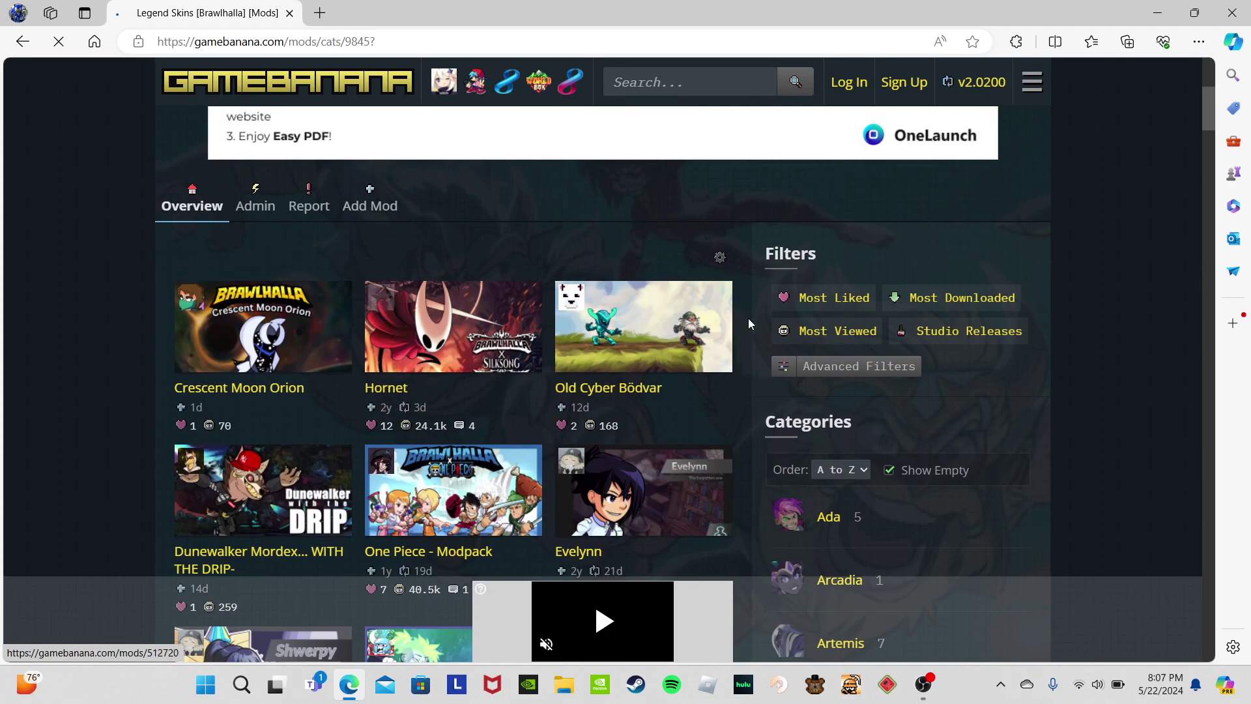
scroll(748, 318, down, 3)
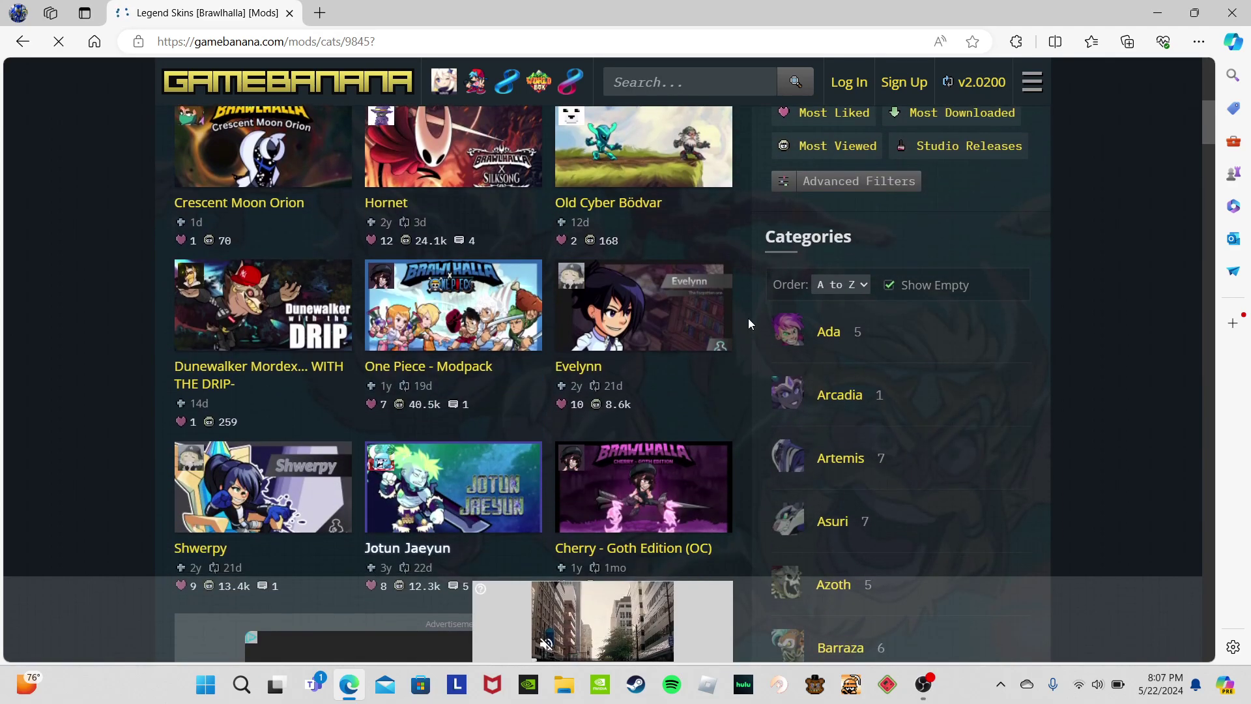
scroll(748, 318, down, 4)
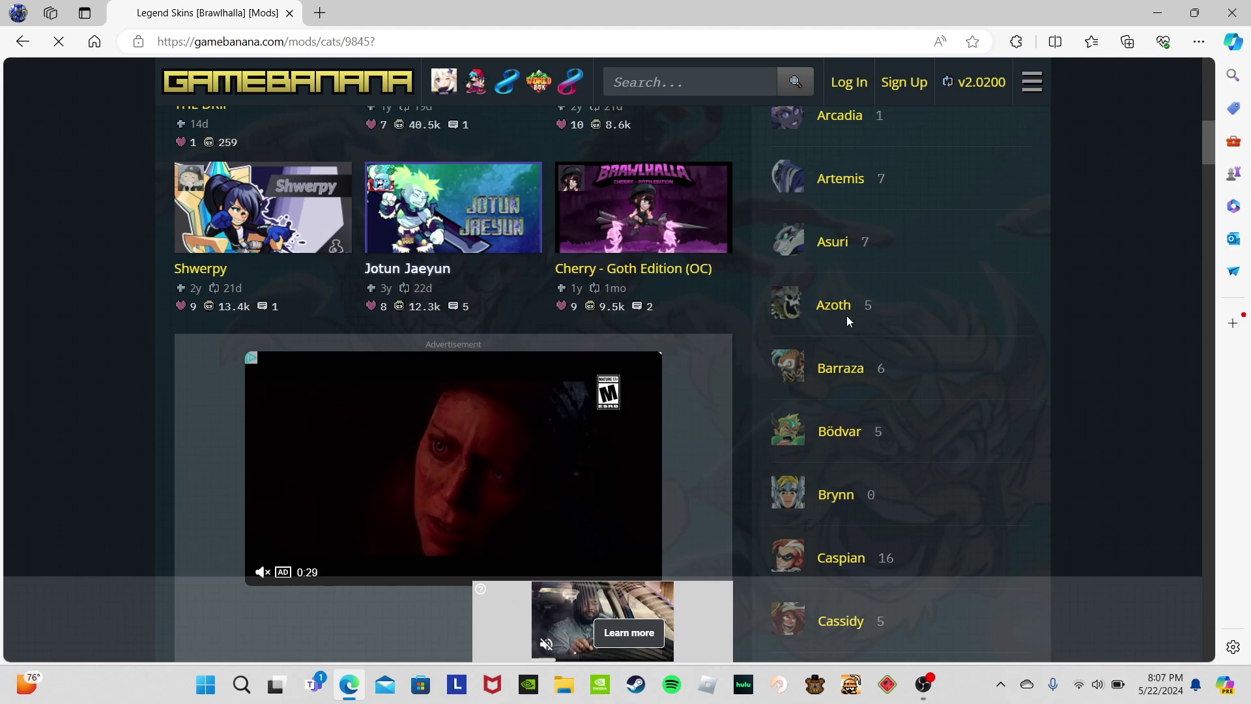
scroll(855, 418, down, 2)
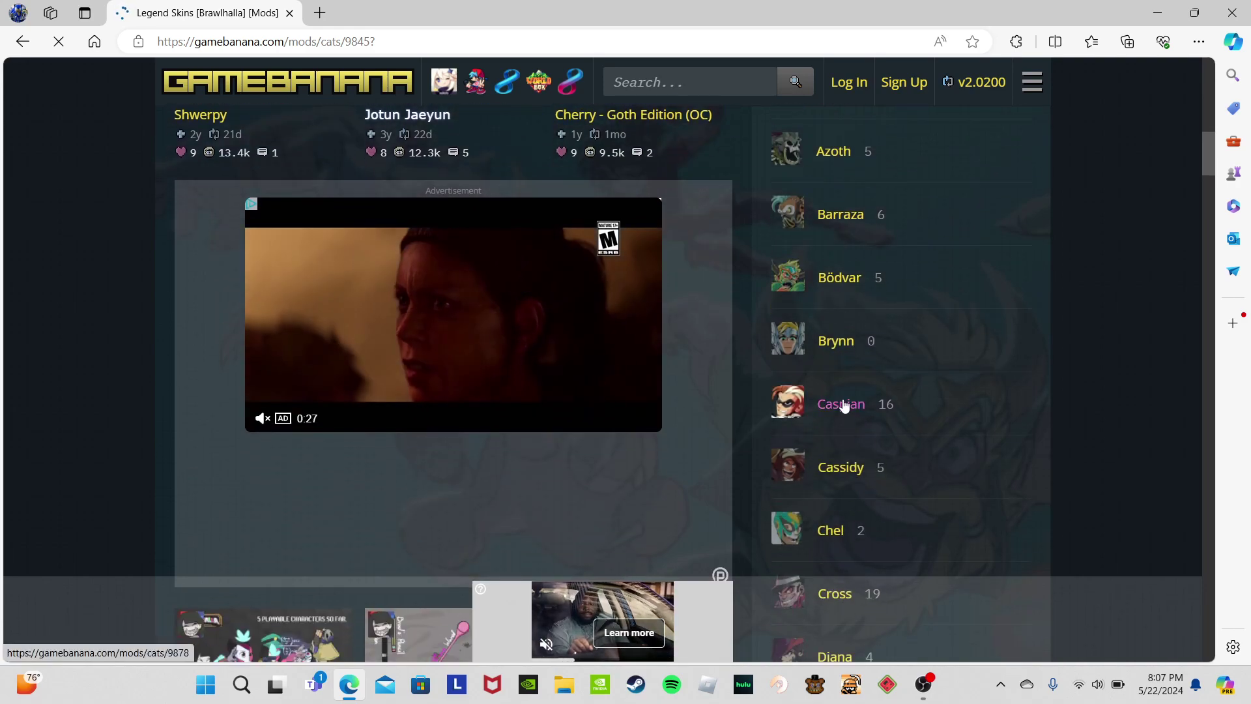
right_click(839, 399)
click(870, 410)
Step: Switch to the Caspian tab and browse its skin listings
scroll(870, 410, down, 2)
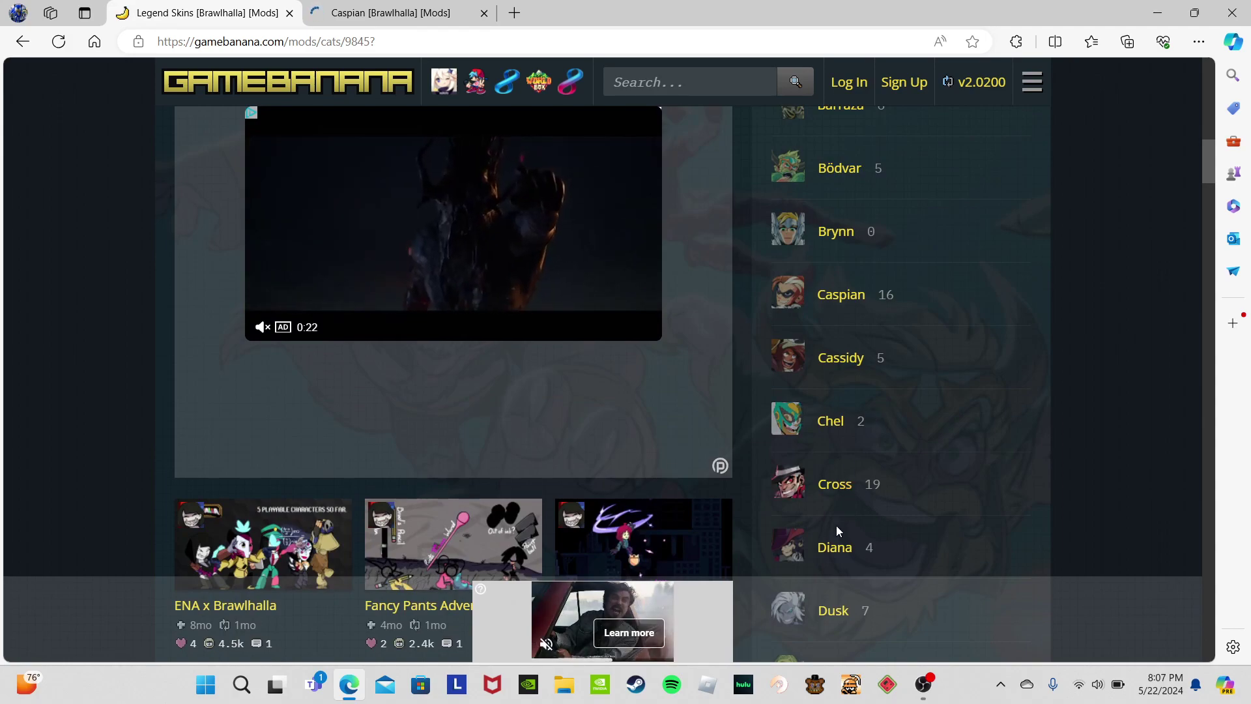
scroll(847, 487, down, 2)
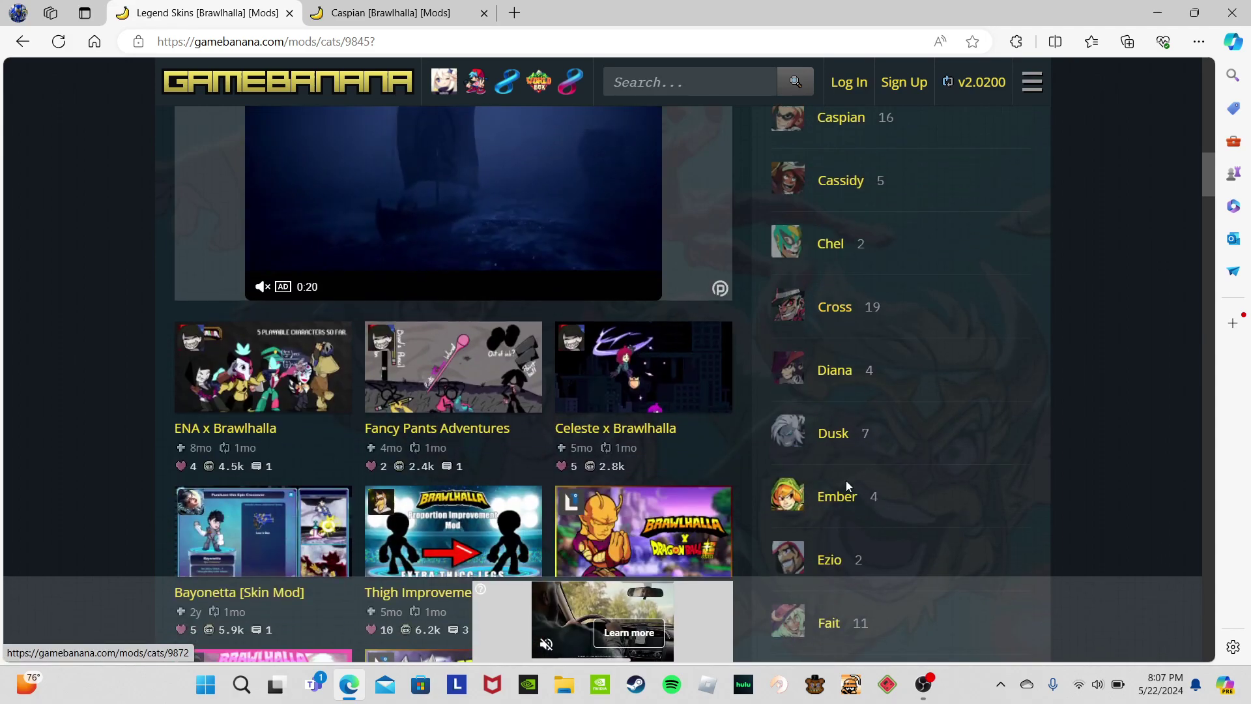
scroll(847, 487, down, 2)
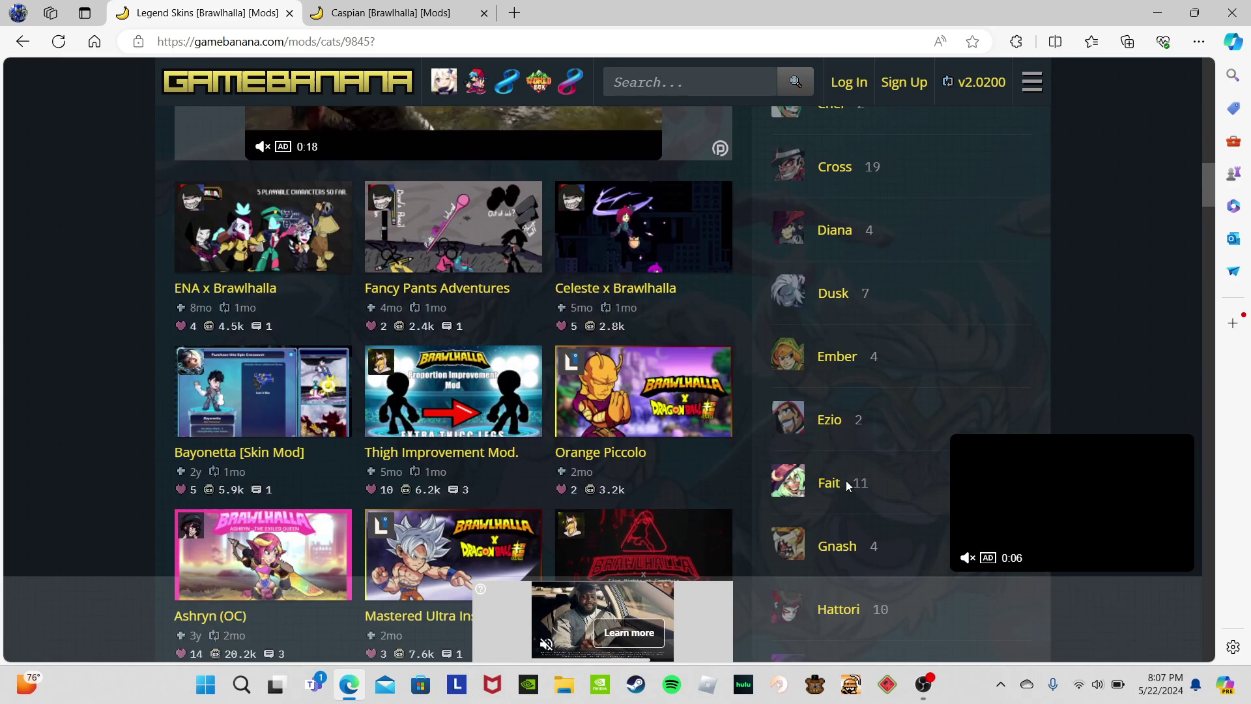
scroll(847, 485, down, 2)
scroll(846, 486, down, 2)
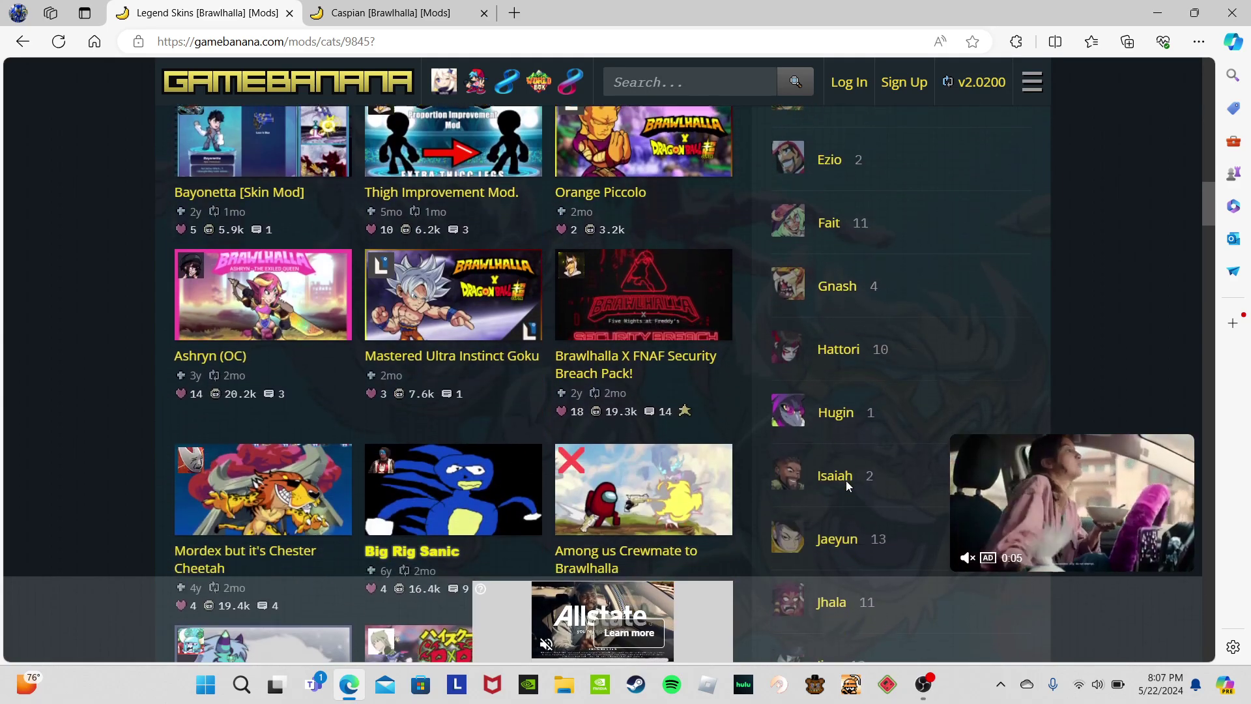
scroll(846, 485, down, 2)
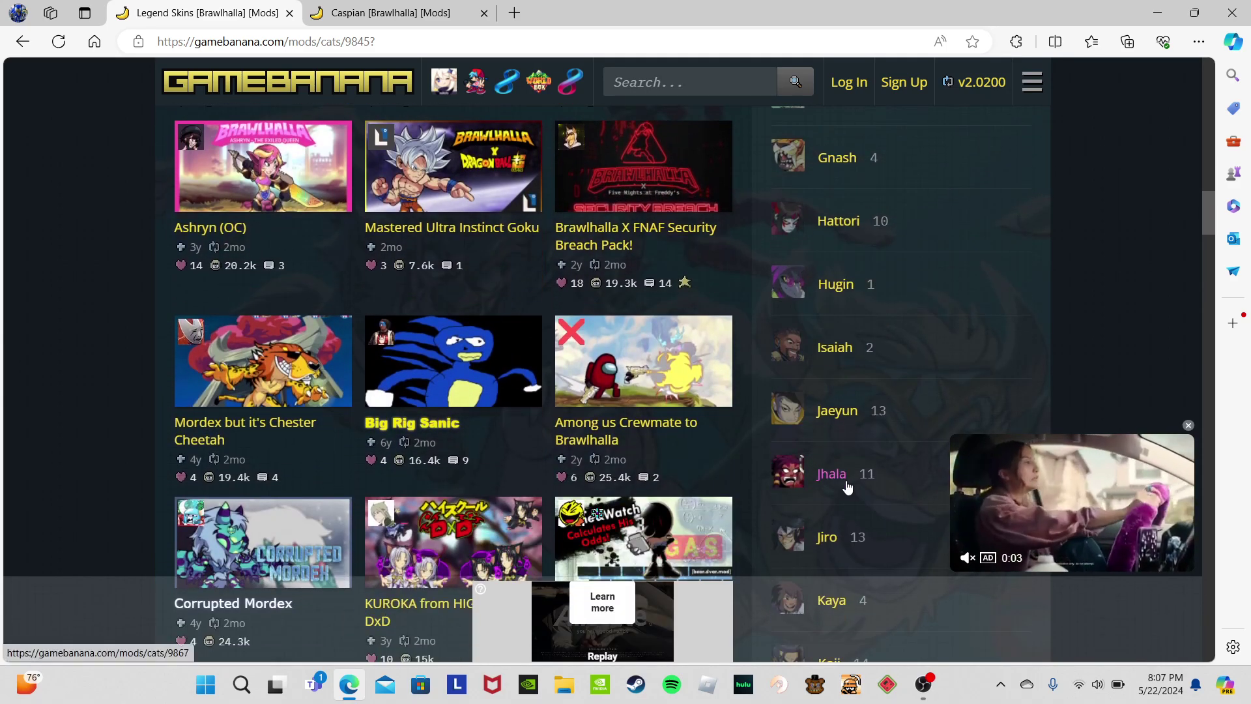
key(ctrl+Tab)
scroll(534, 386, down, 5)
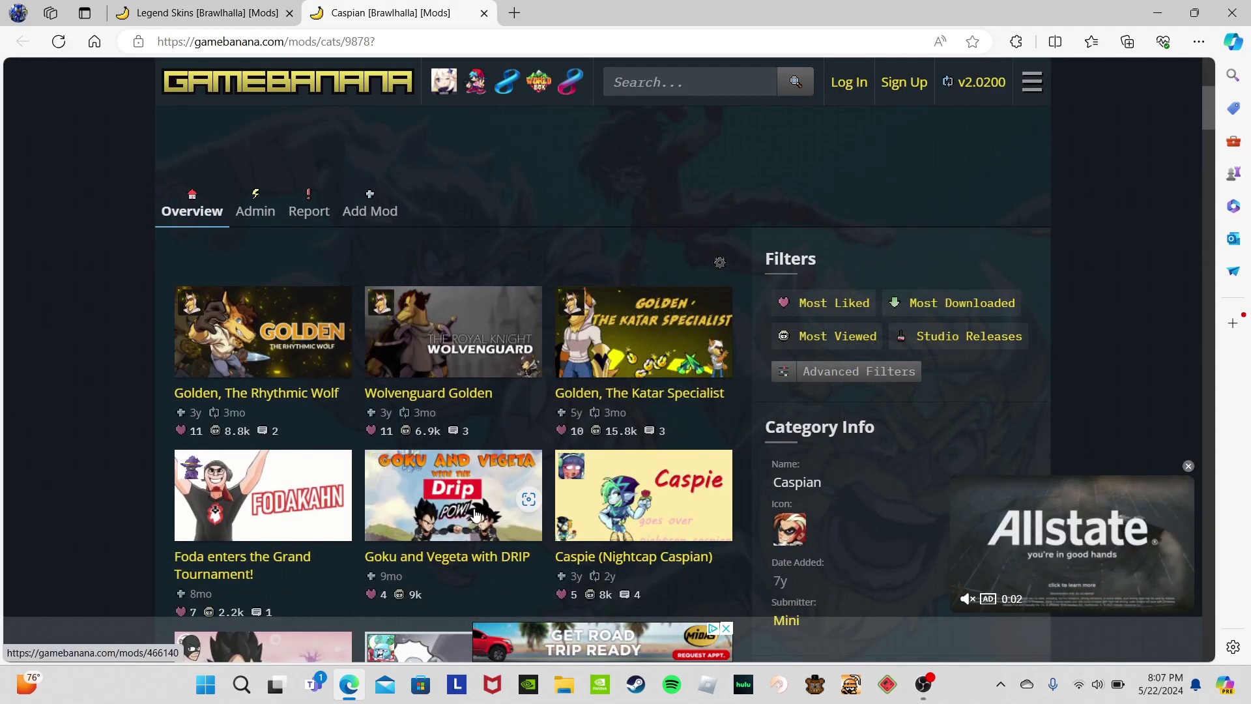
Step: Open Goku and Vegeta with DRIP in a new tab and scroll to its requirements and files
scroll(474, 513, down, 2)
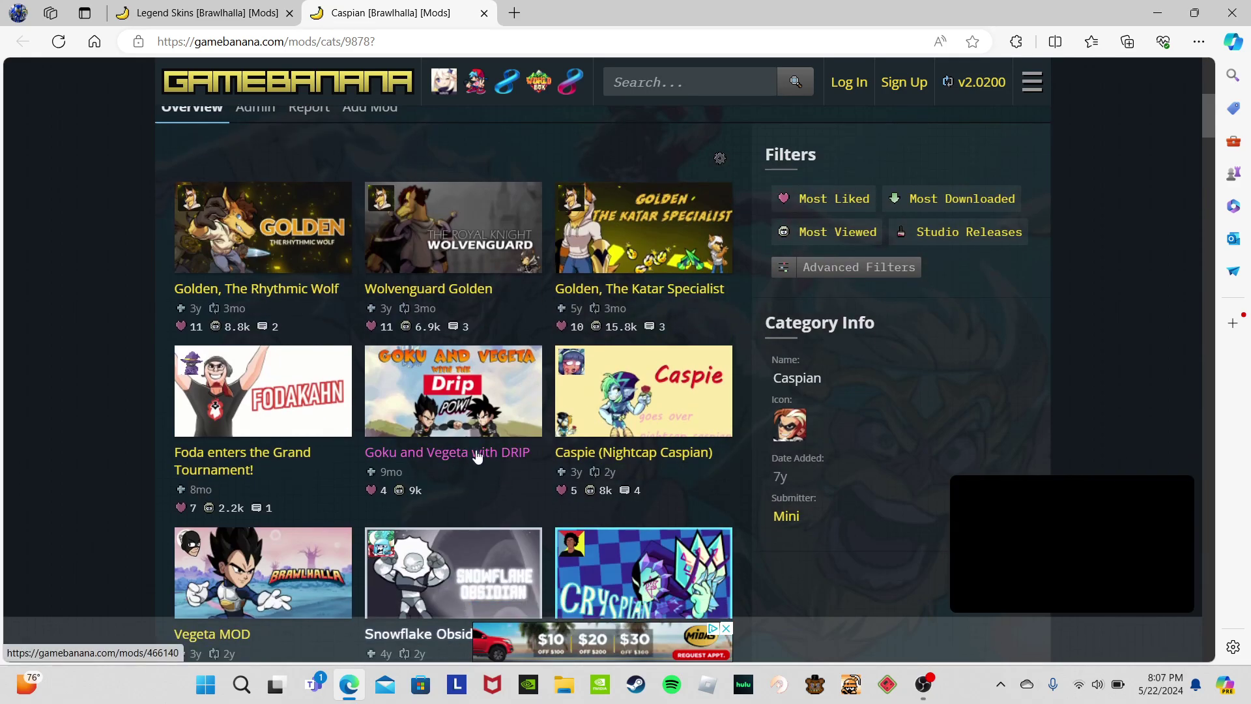
right_click(483, 425)
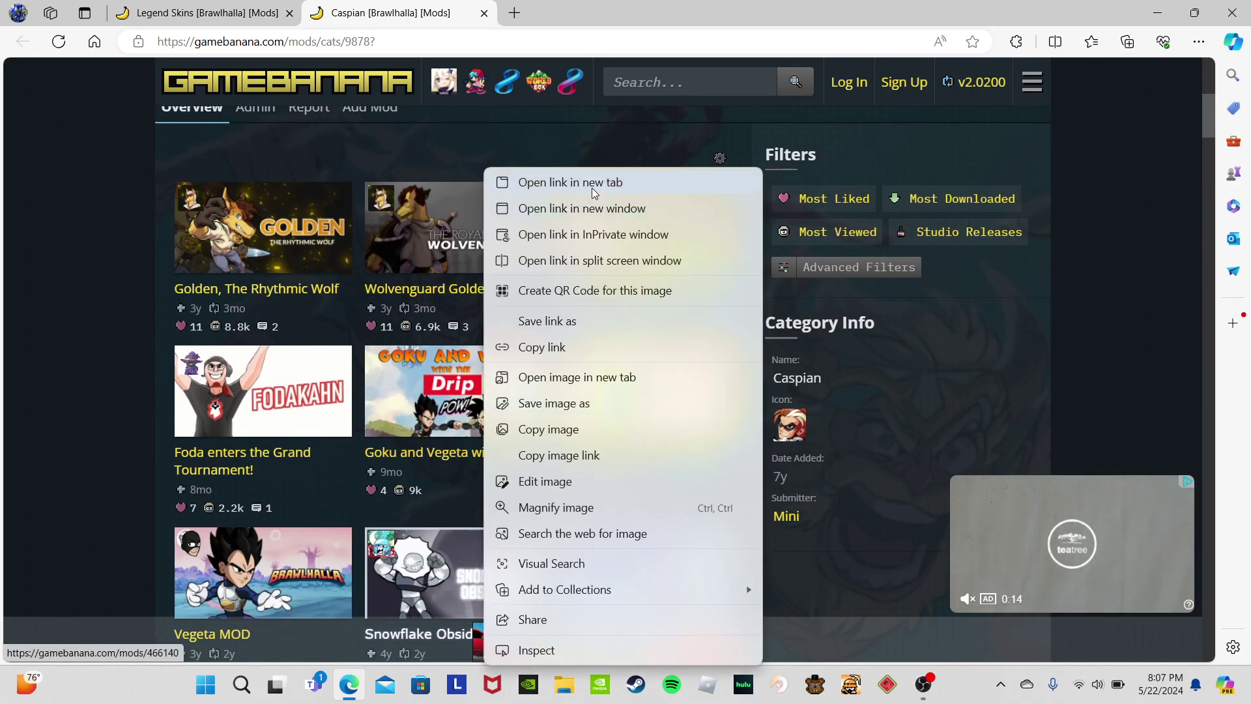
click(593, 183)
click(534, 7)
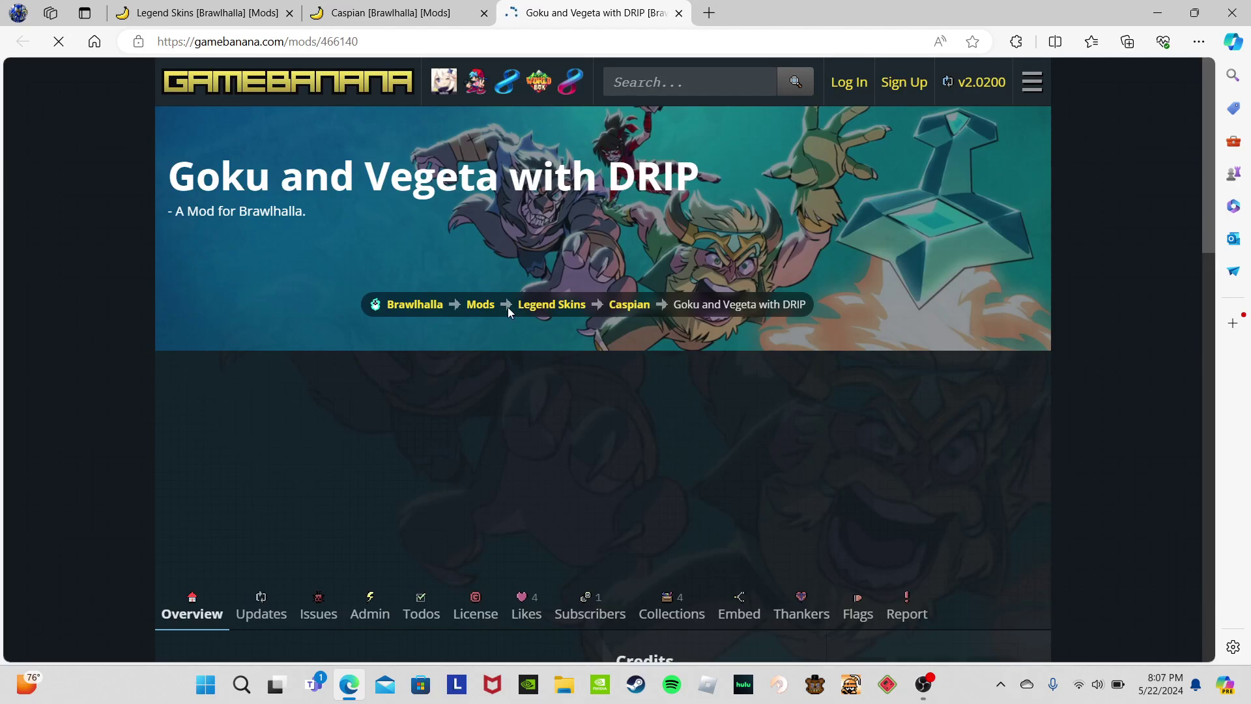
scroll(507, 307, down, 6)
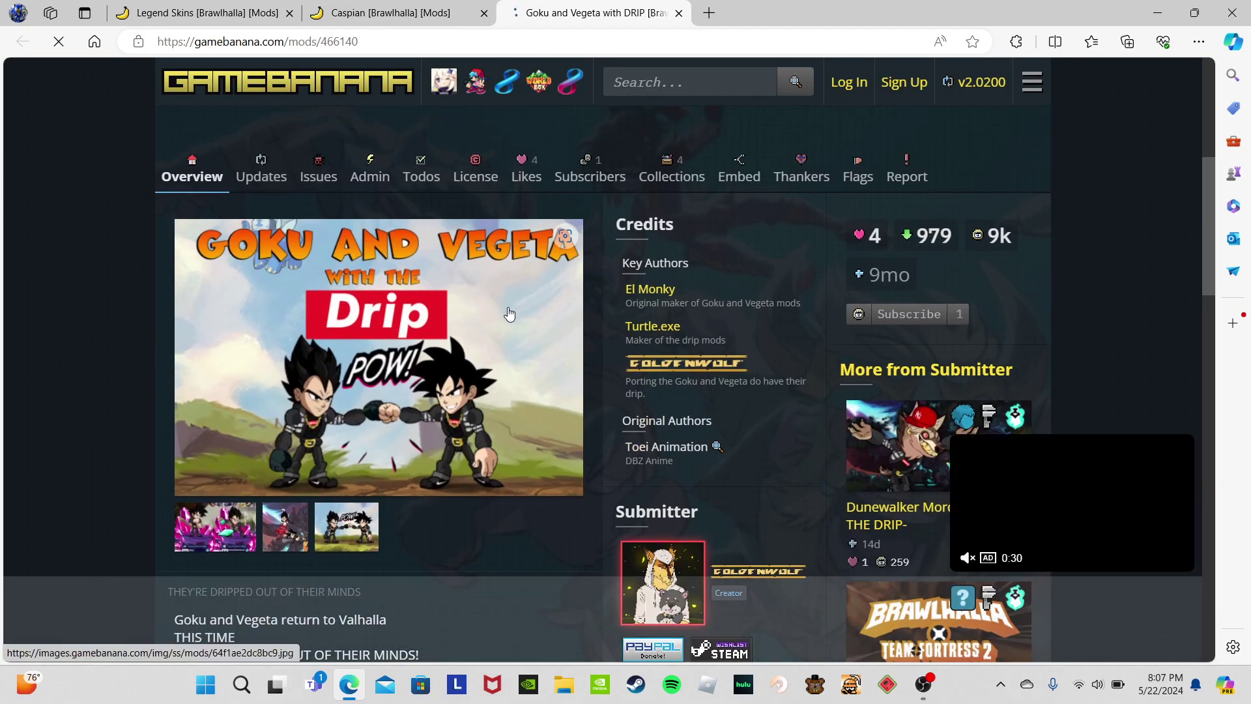
scroll(507, 307, down, 4)
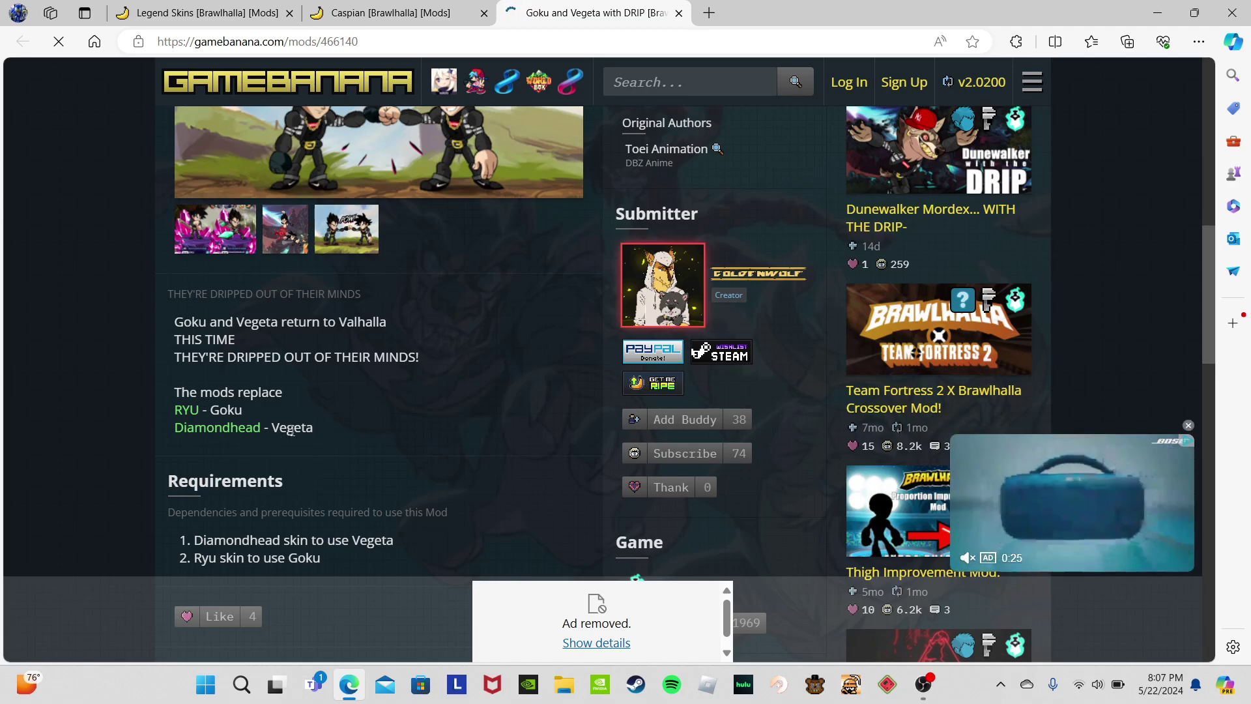
scroll(291, 431, down, 3)
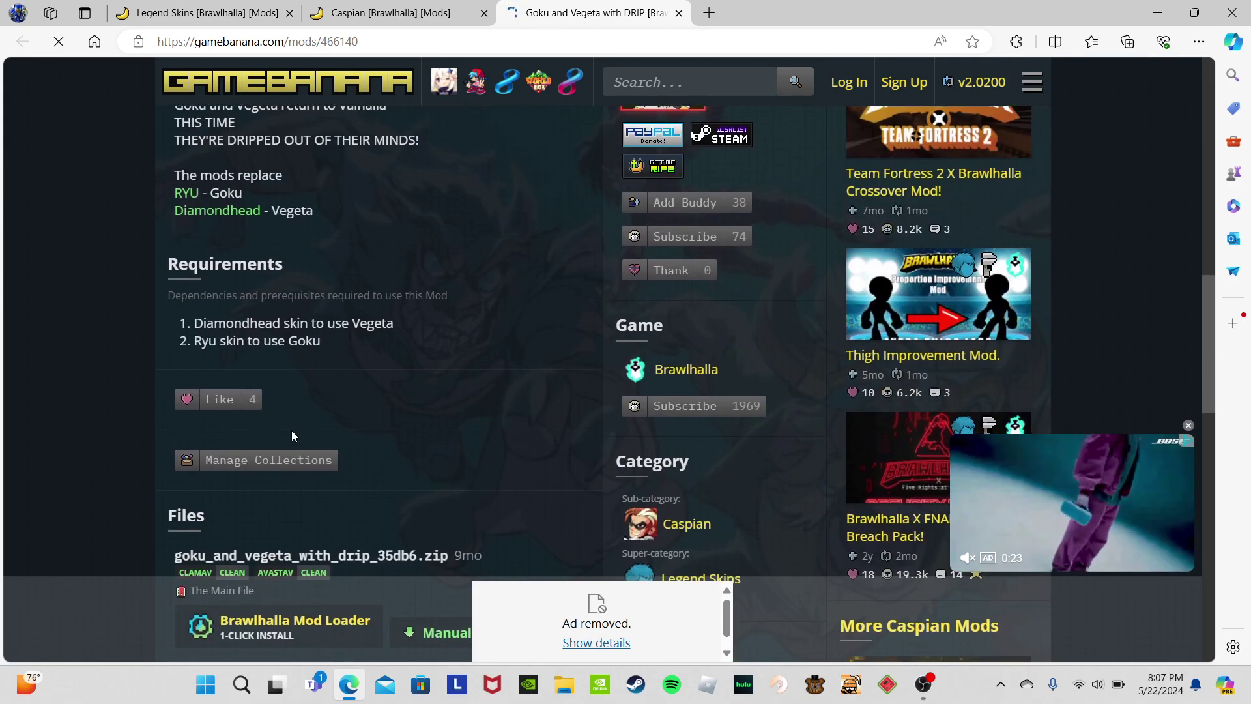
scroll(291, 436, down, 1)
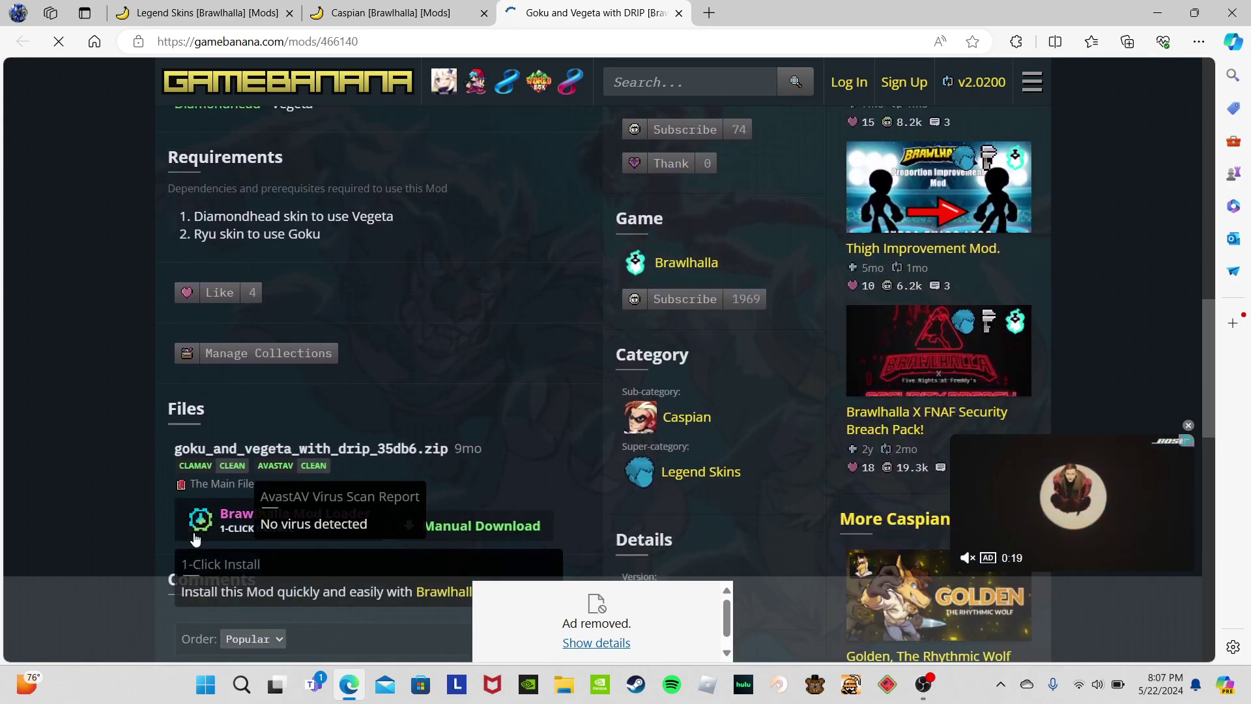
Step: Send Goku and Vegeta with DRIP to the ModLoader via 1-Click Install and view its details
click(231, 520)
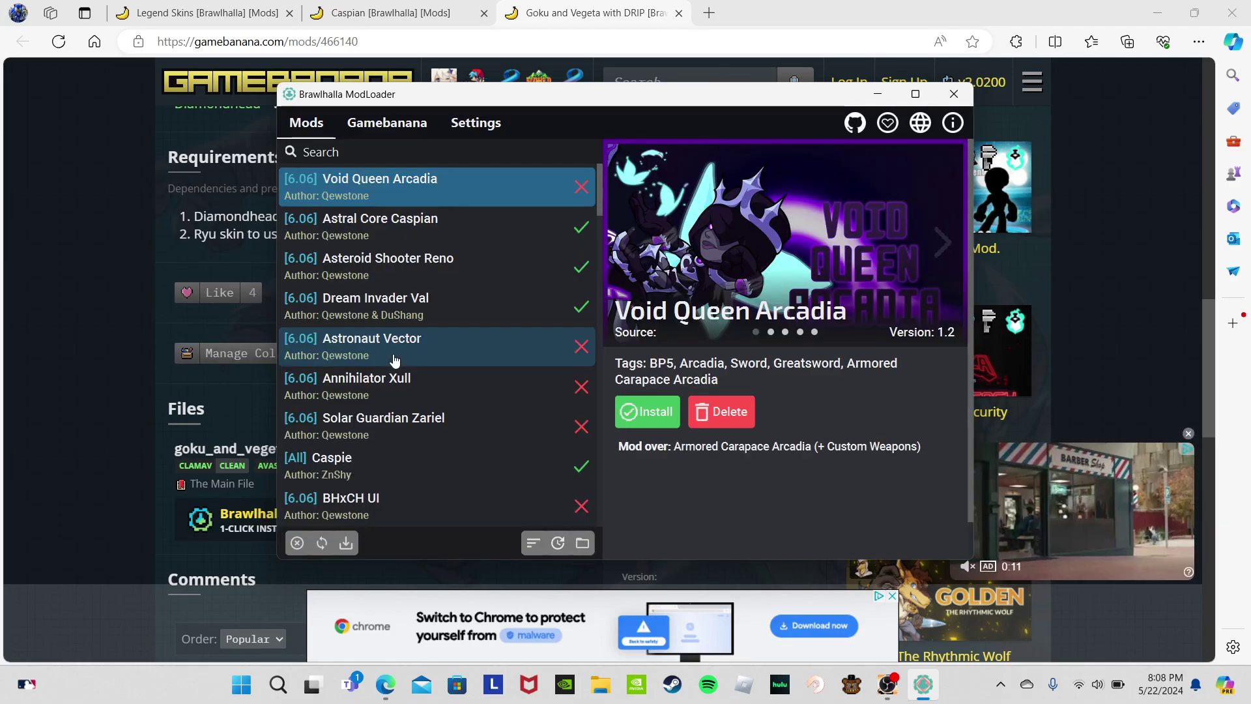
click(397, 498)
scroll(372, 372, down, 6)
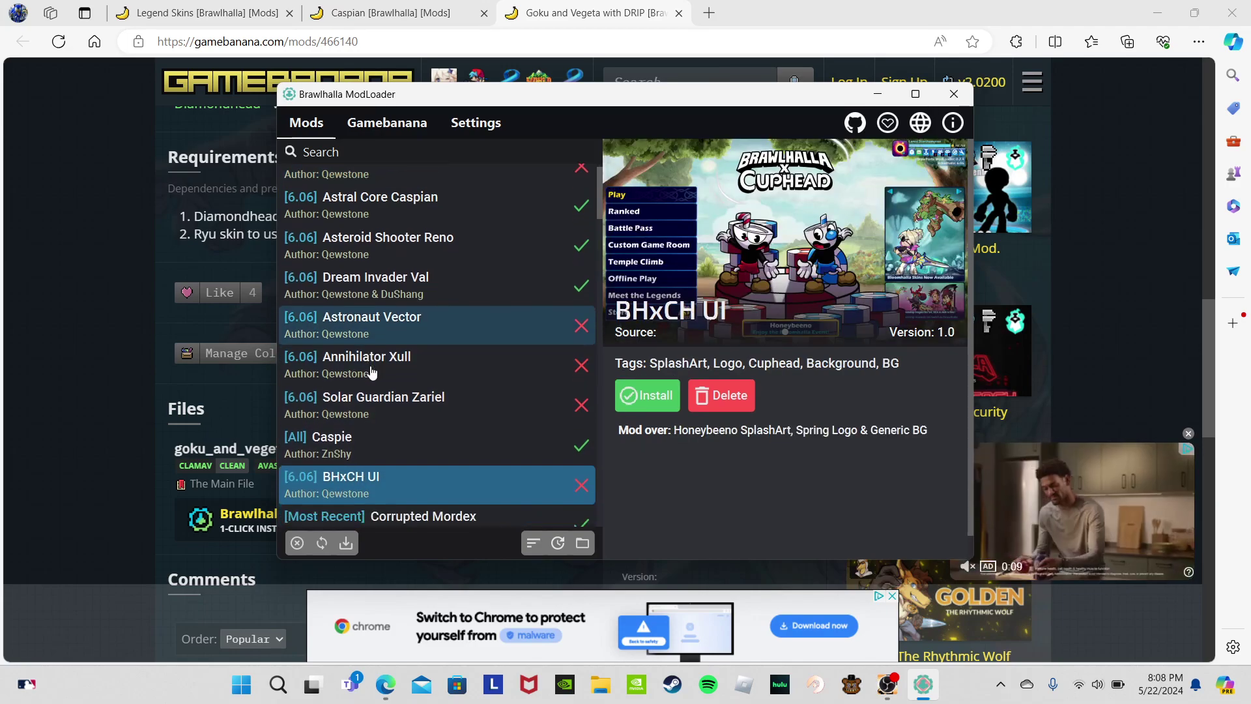
scroll(372, 371, down, 5)
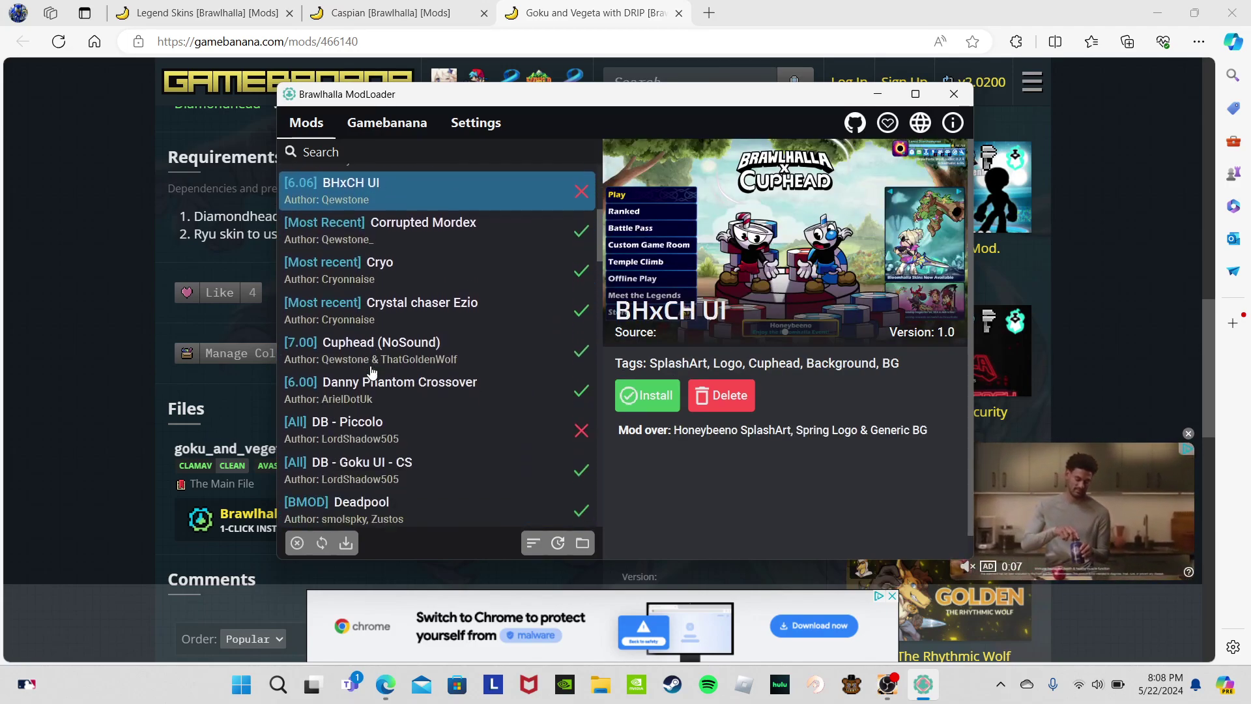
scroll(372, 372, down, 6)
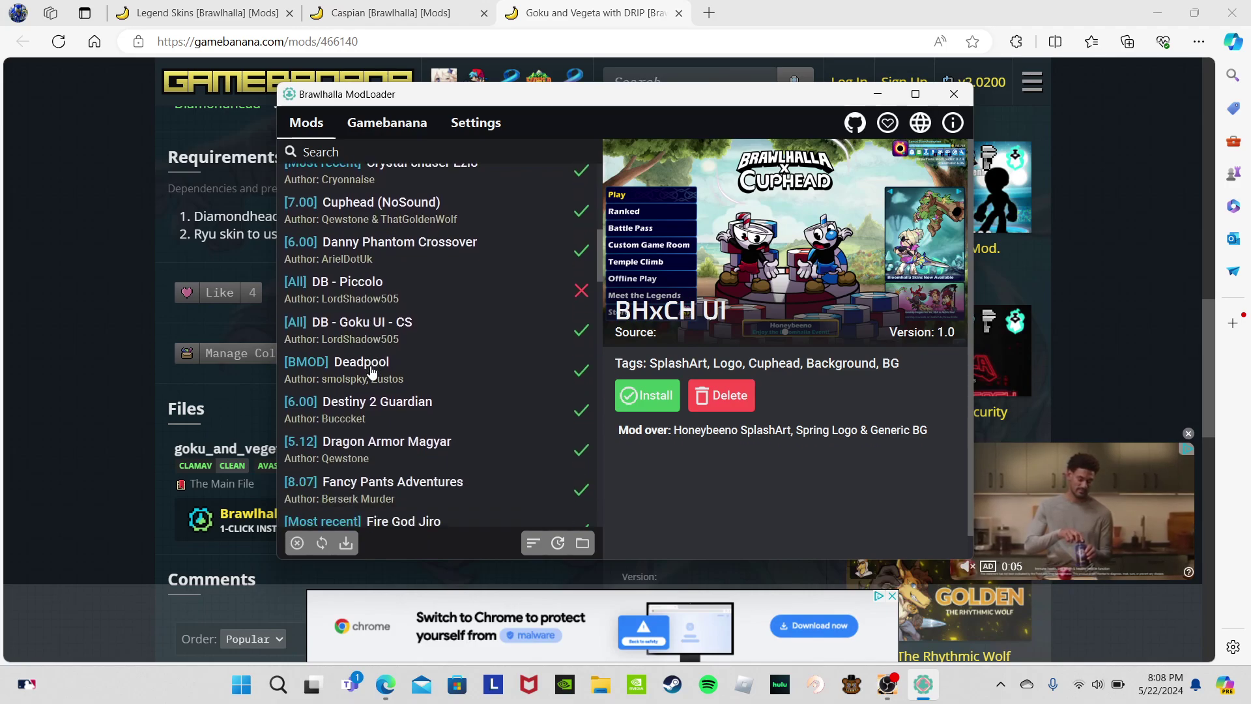
scroll(372, 371, down, 3)
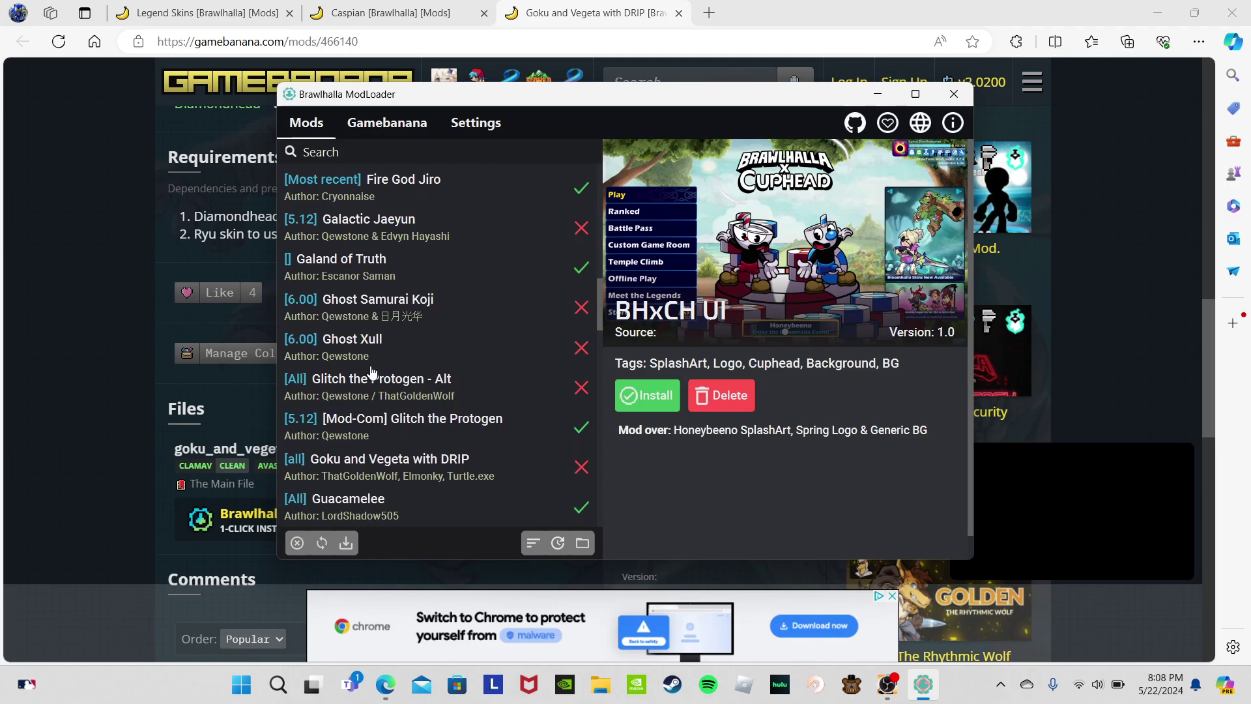
click(429, 470)
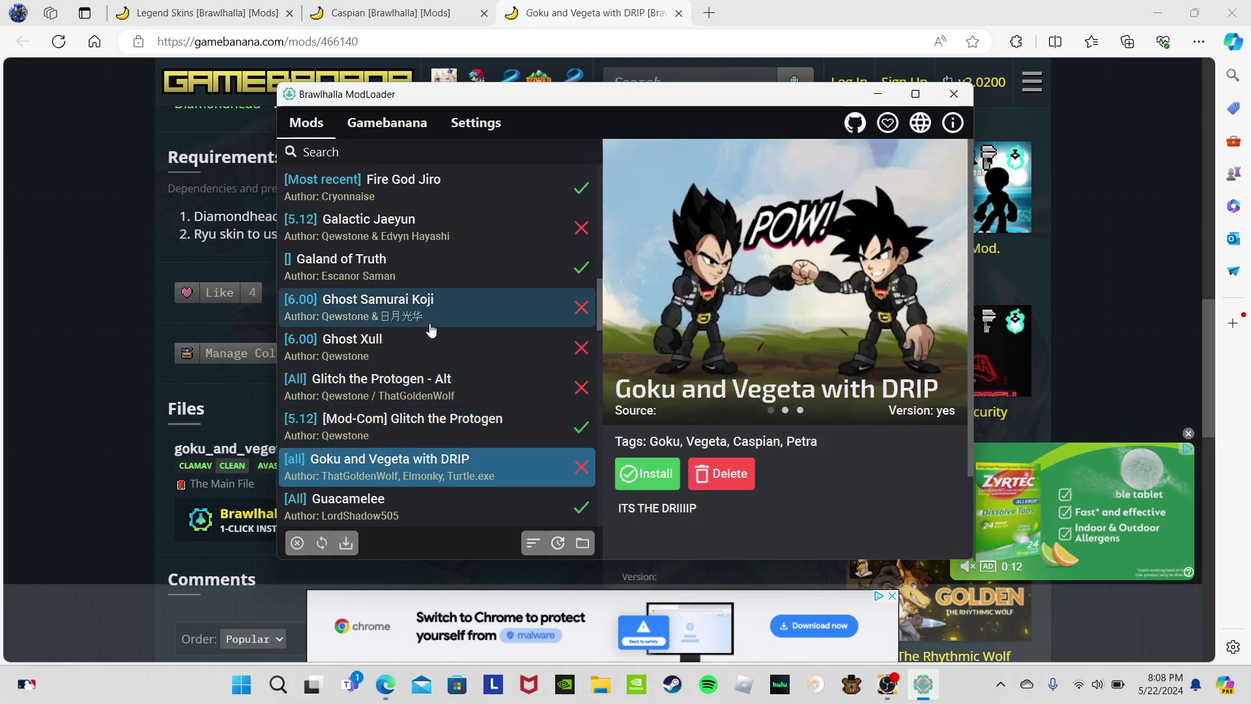
scroll(430, 331, down, 2)
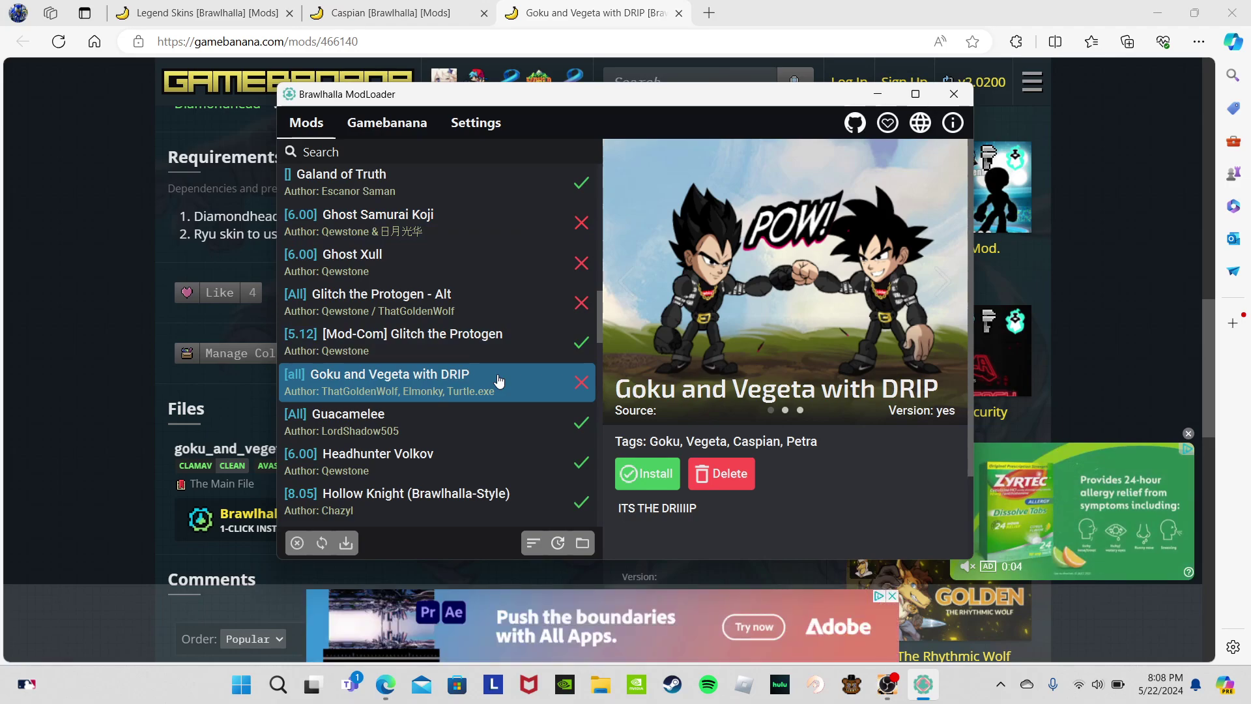
scroll(499, 381, up, 3)
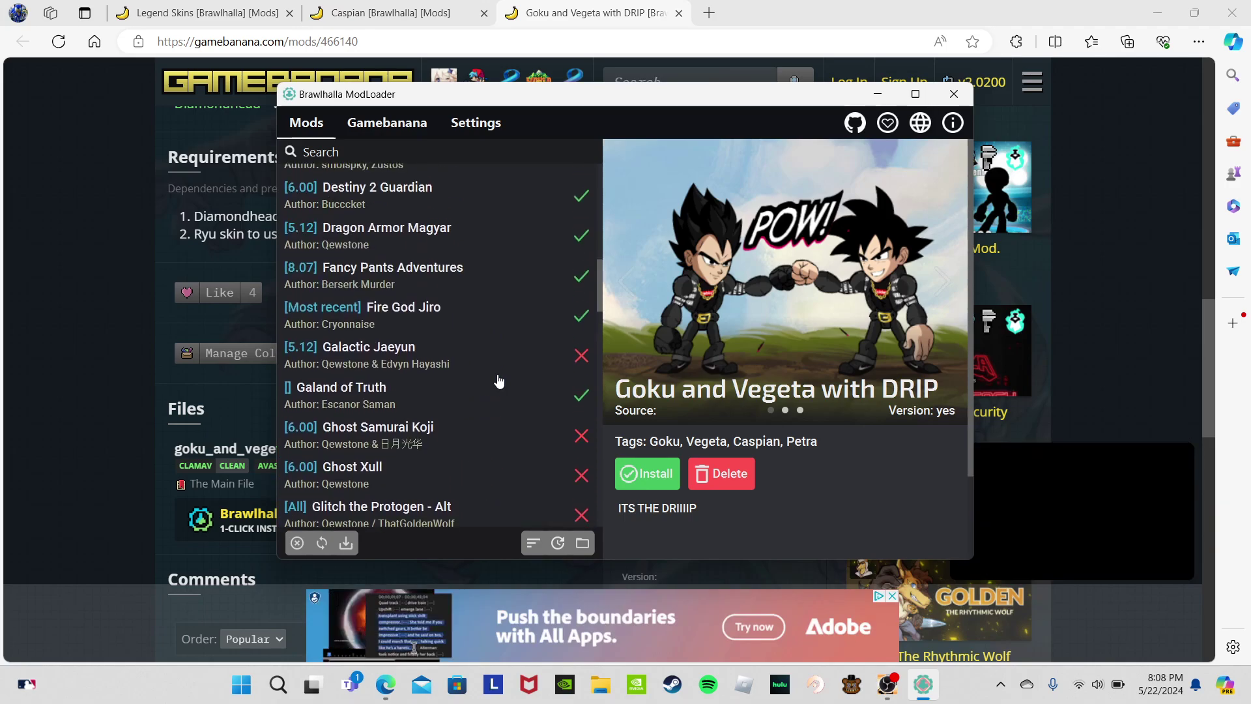
scroll(499, 381, up, 6)
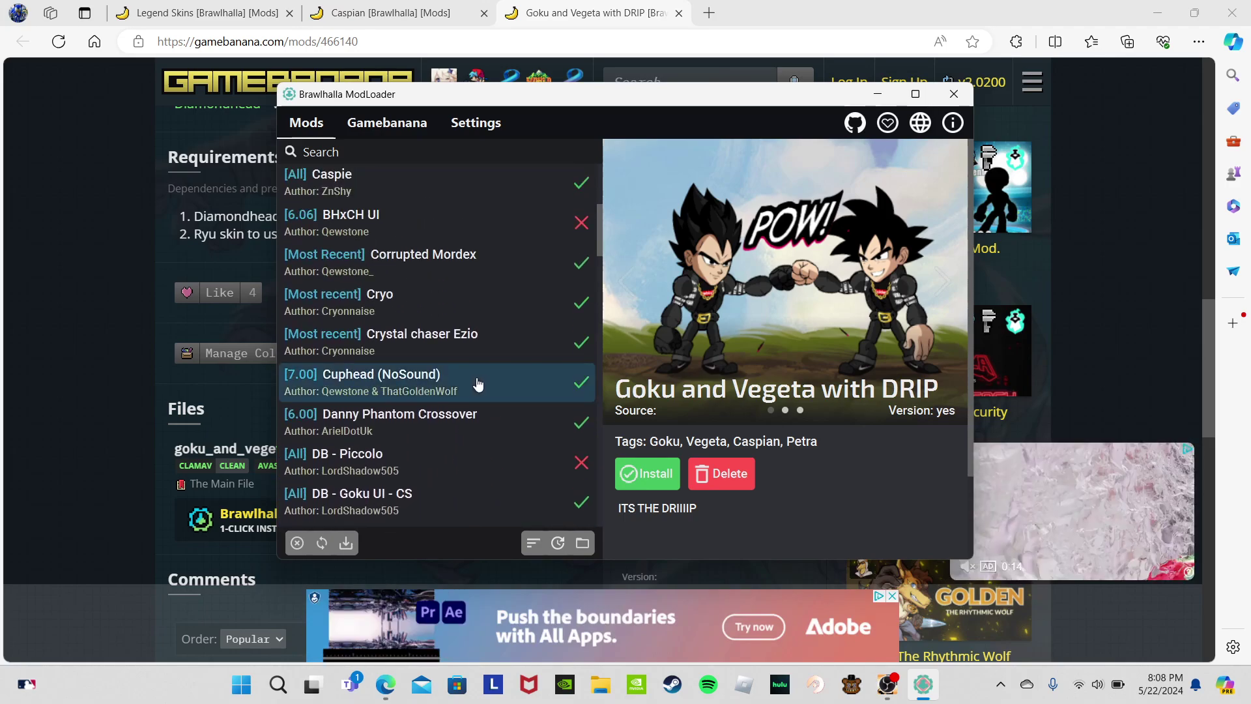
Step: Uninstall Cuphead (NoSound) and install Goku and Vegeta with DRIP in its place
click(479, 385)
click(740, 396)
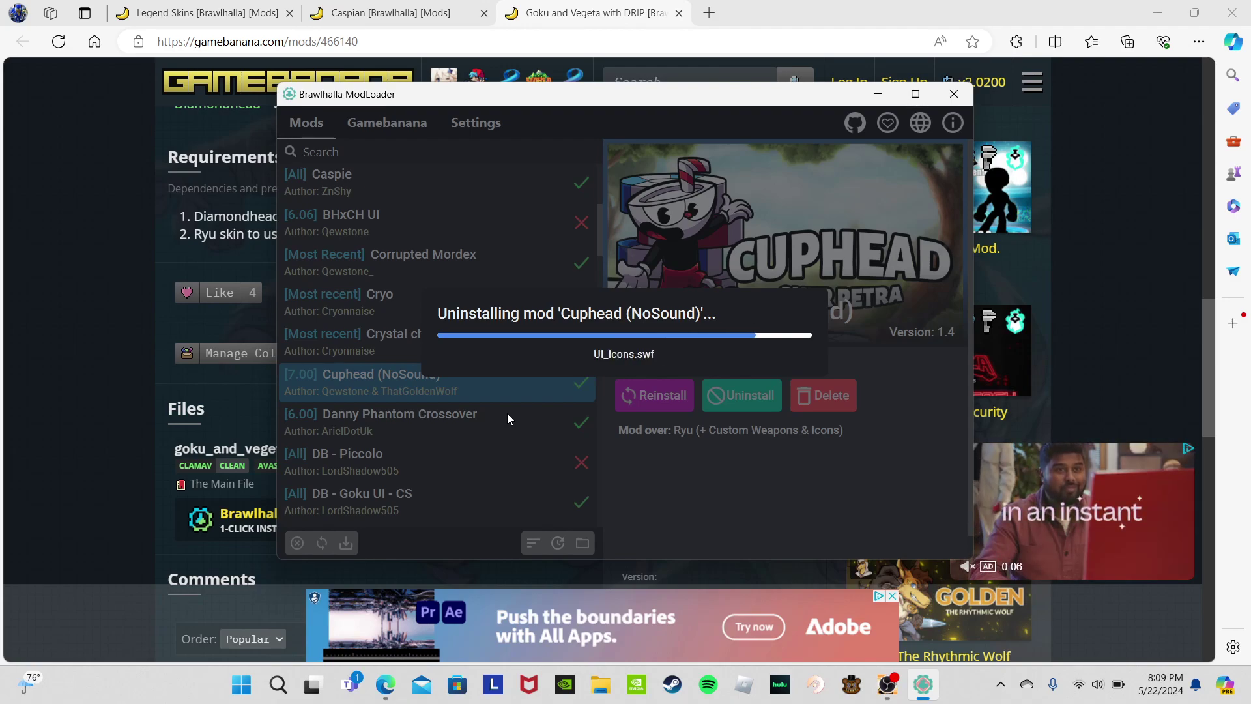
scroll(508, 417, down, 6)
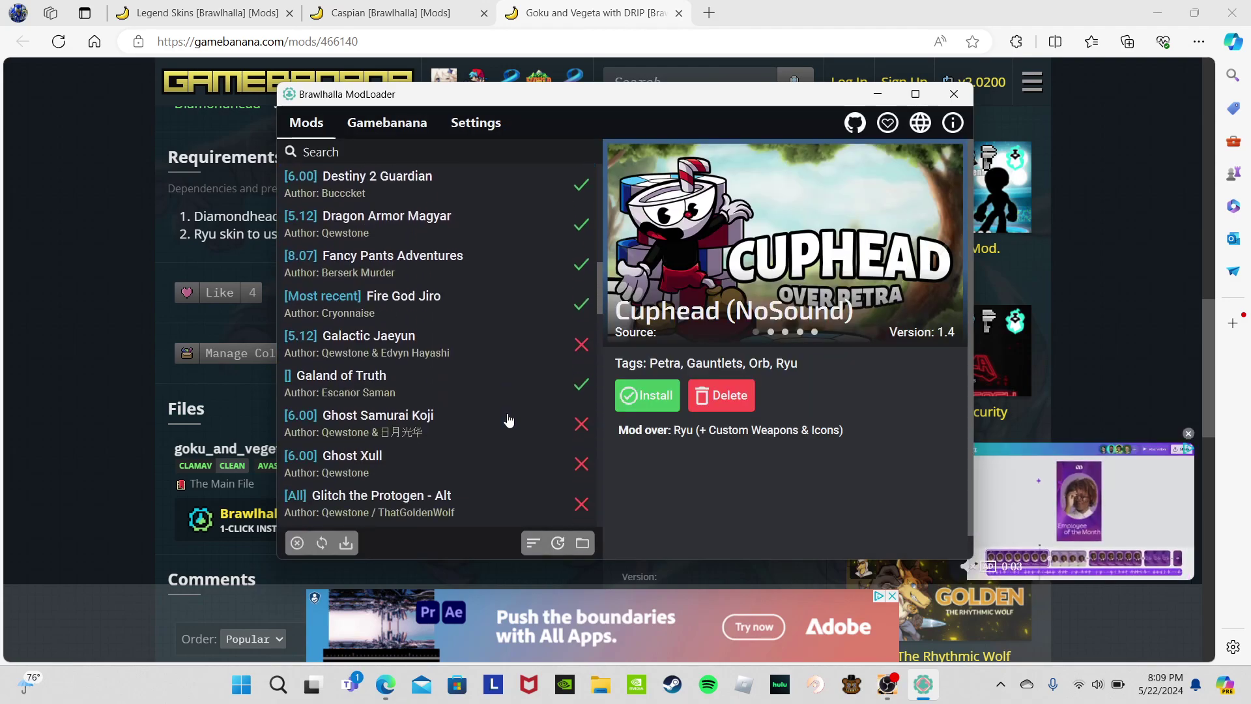
scroll(508, 411, down, 6)
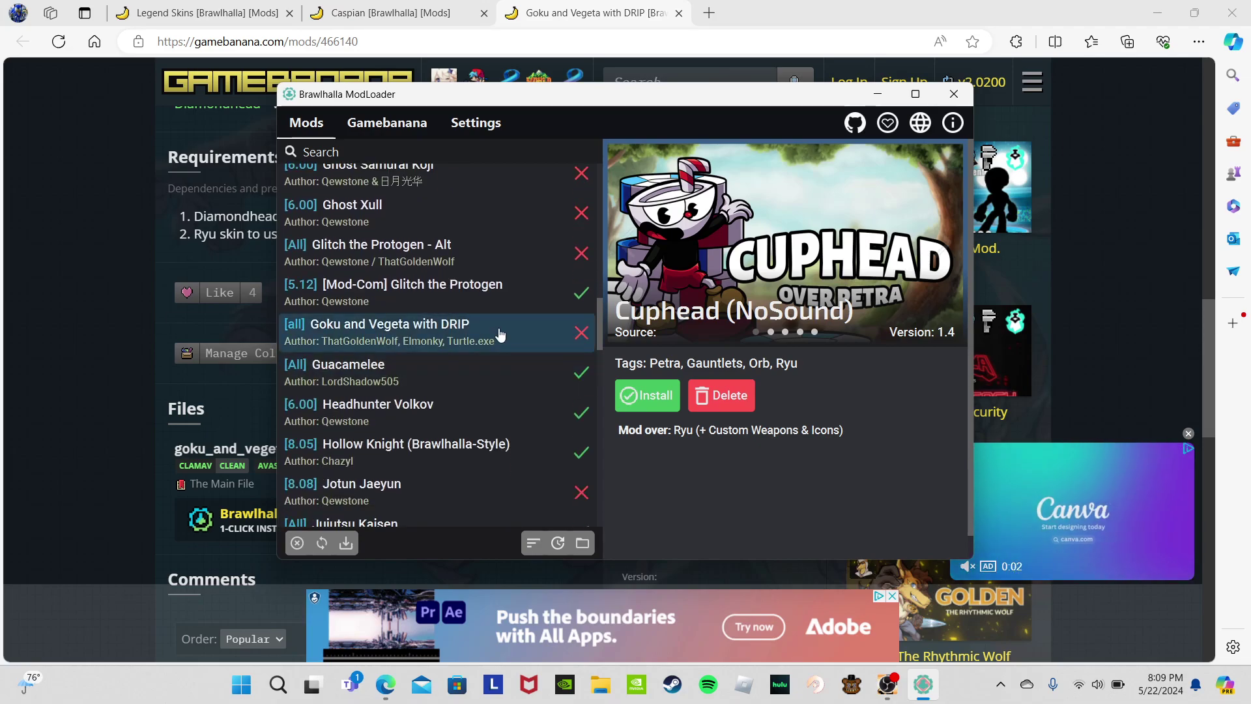
click(500, 334)
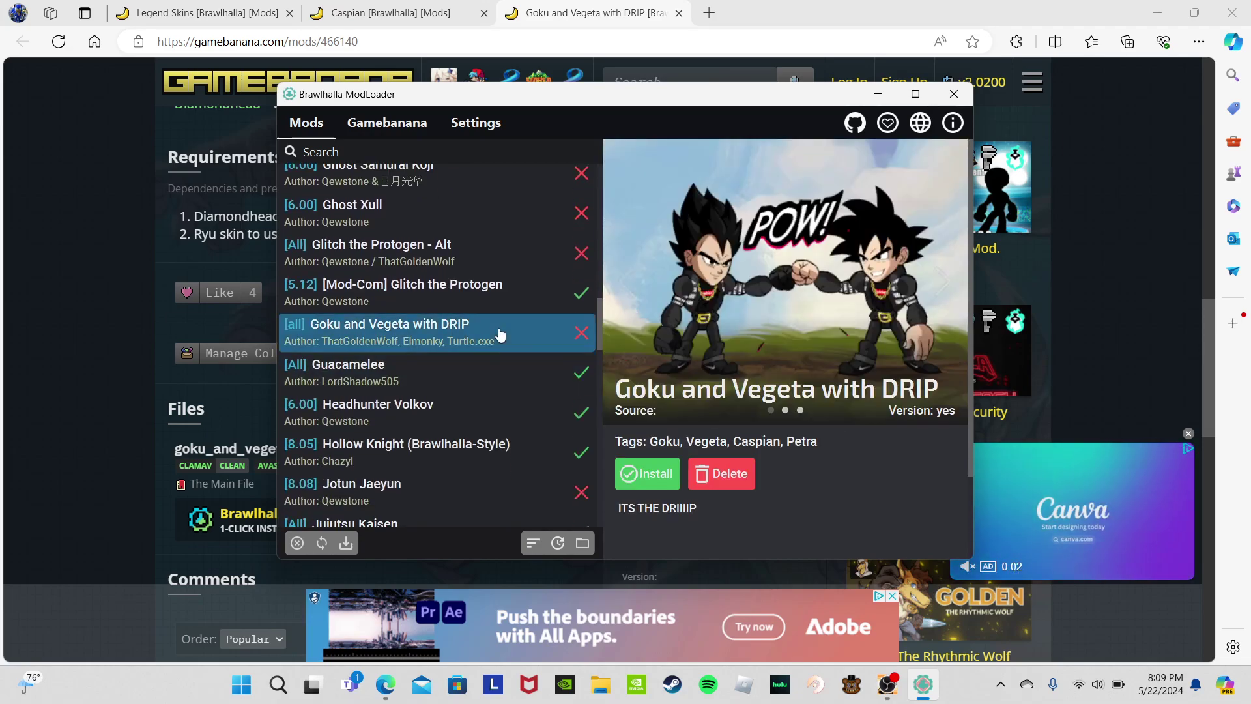
click(645, 479)
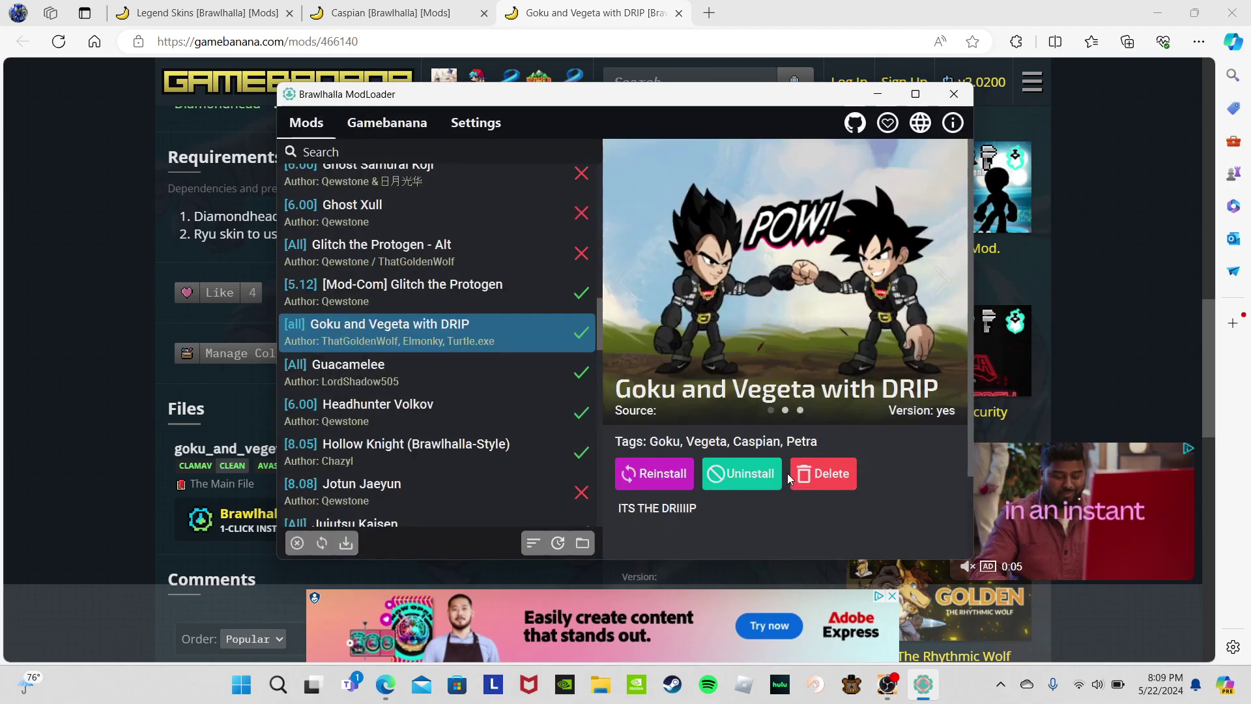
Step: Close the ModLoader, then open the Brawlhalla Mod Loader tool page and scroll through its files
click(948, 96)
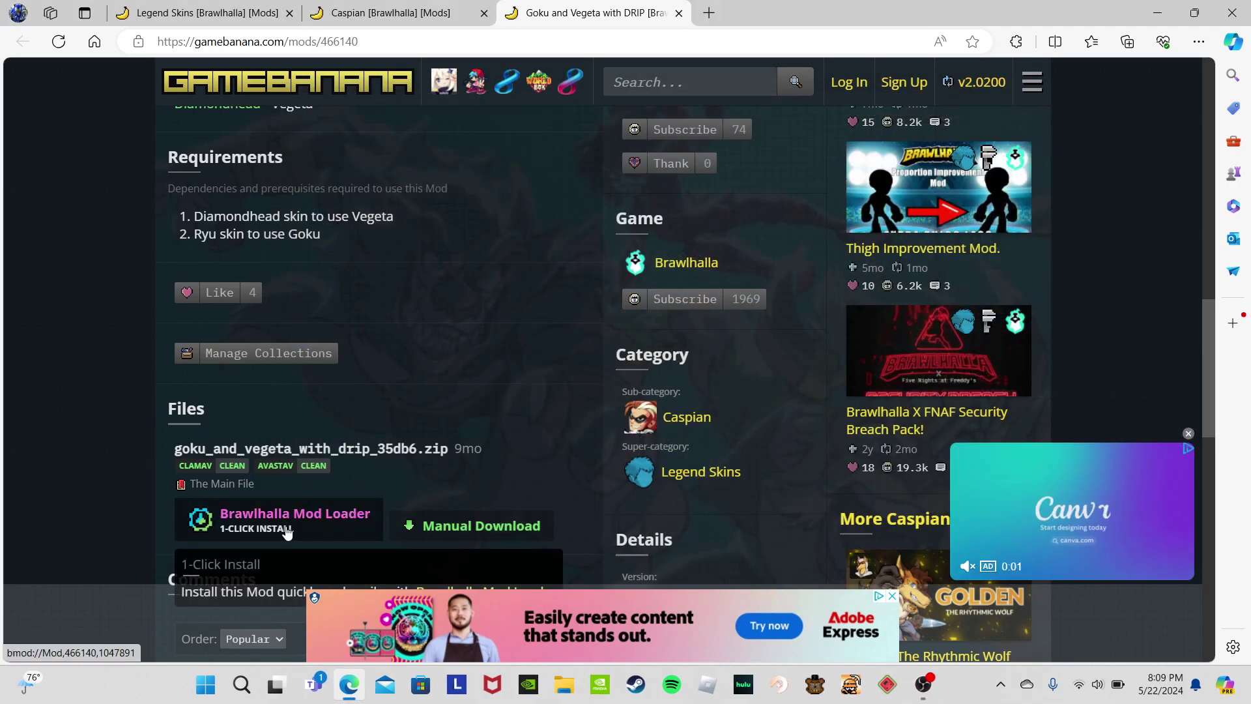
scroll(287, 532, down, 2)
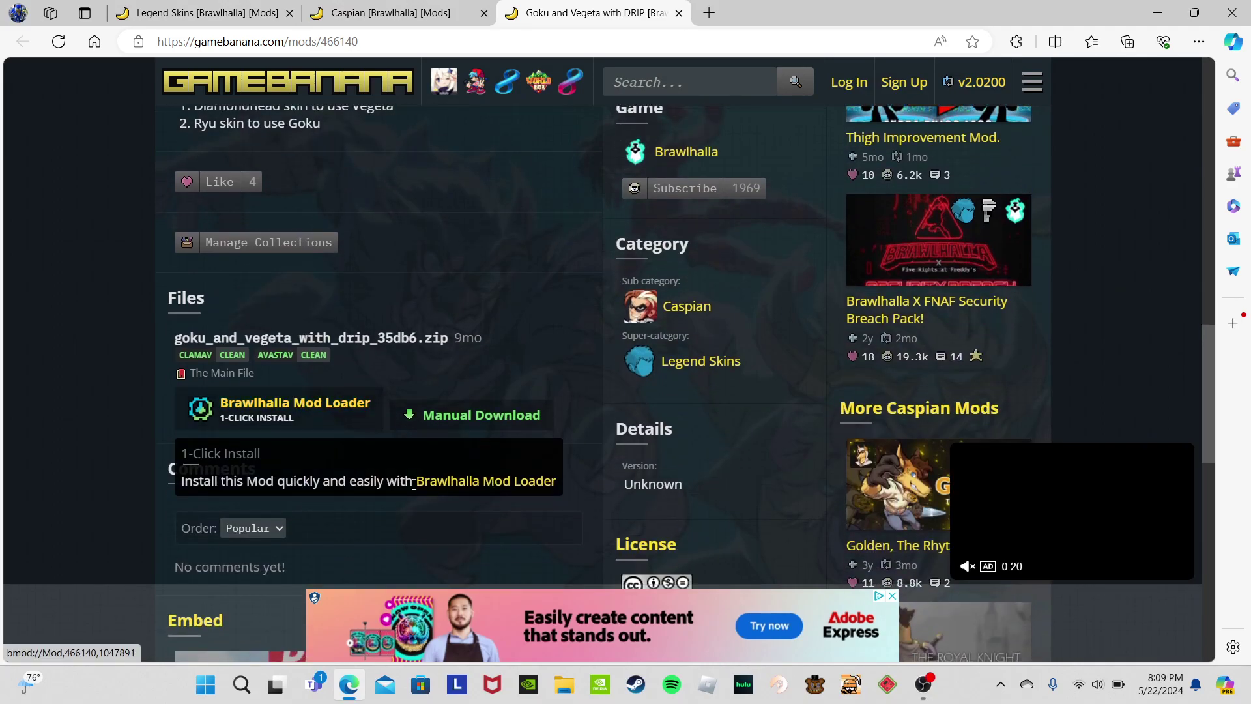
right_click(439, 485)
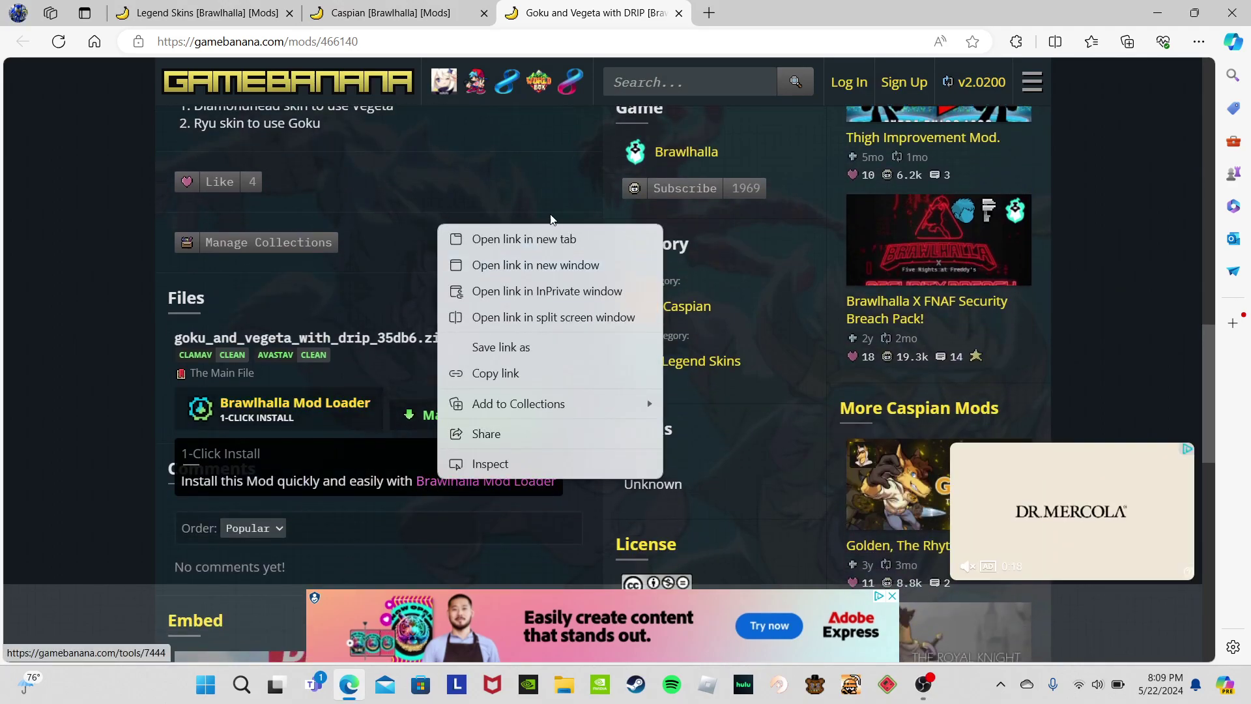
click(576, 237)
click(735, 19)
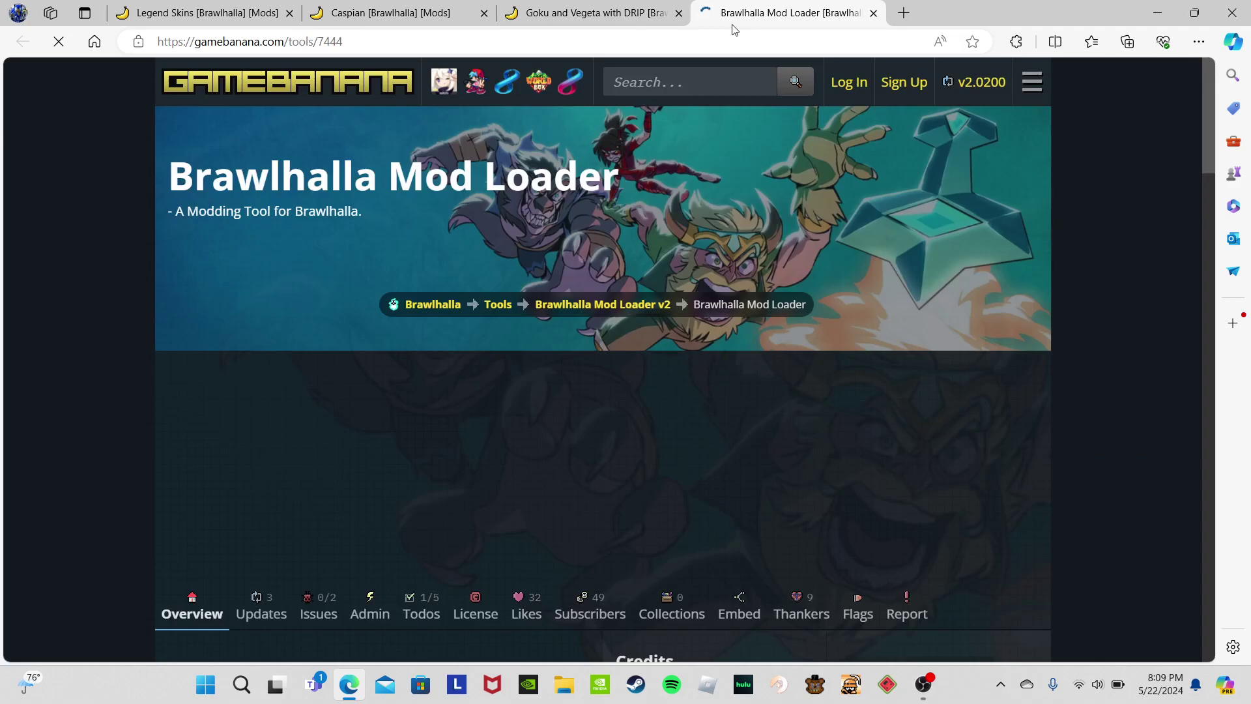
scroll(670, 359, down, 5)
scroll(671, 365, down, 8)
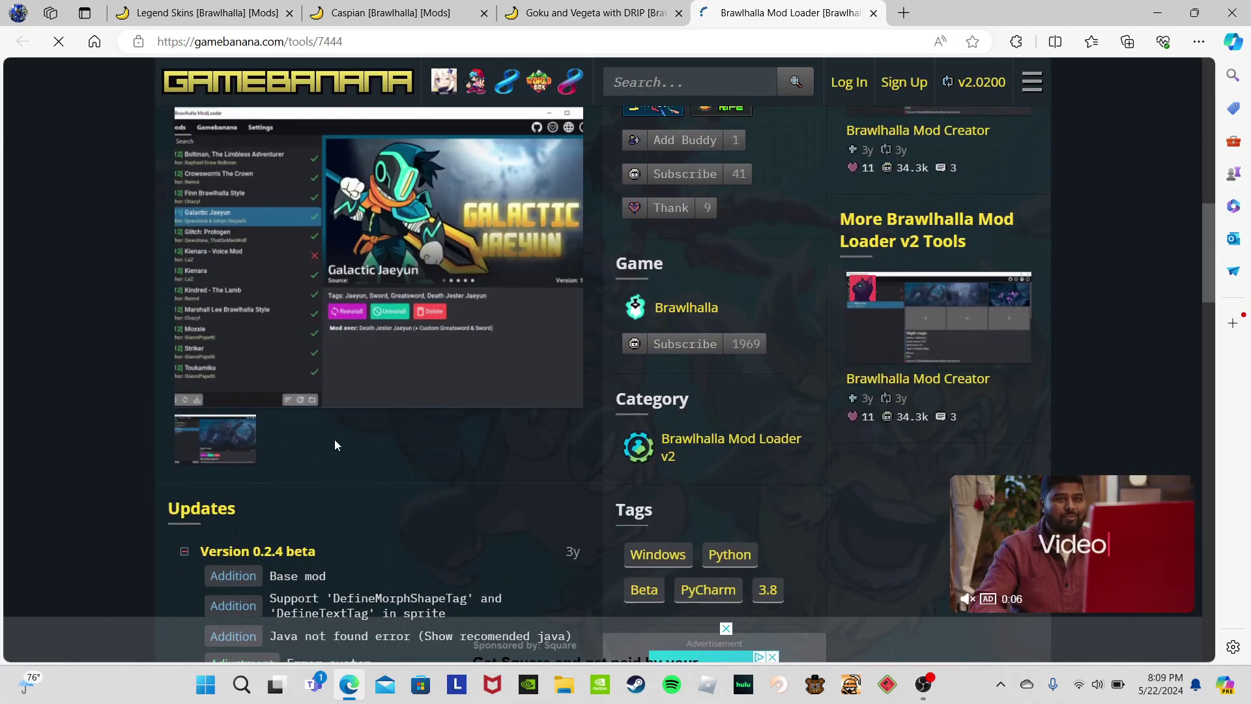
scroll(335, 446, down, 7)
scroll(336, 445, down, 10)
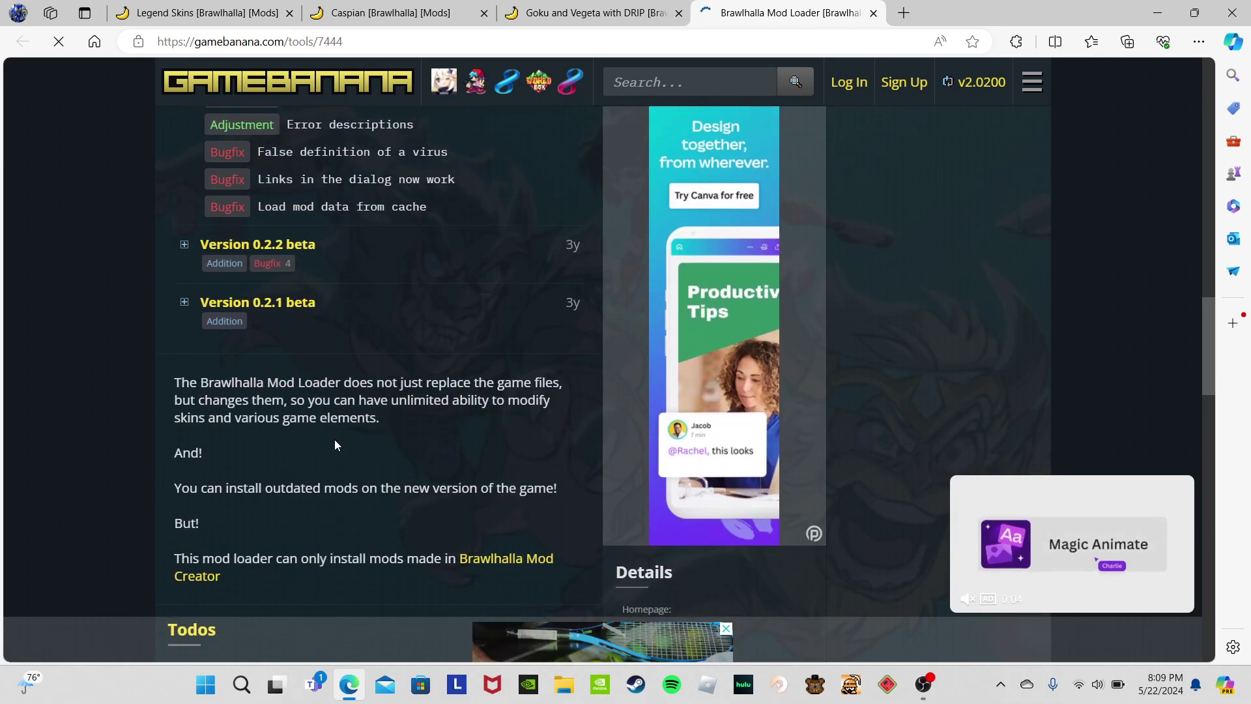
scroll(334, 441, down, 8)
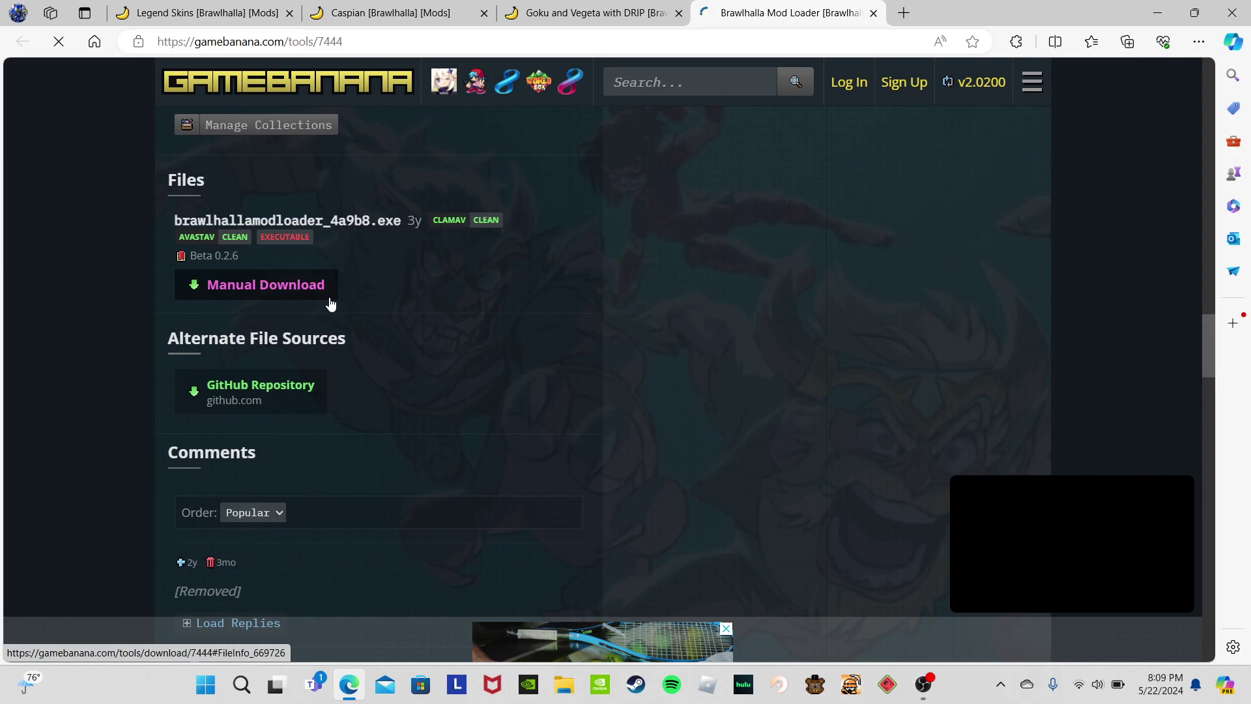
scroll(330, 301, up, 15)
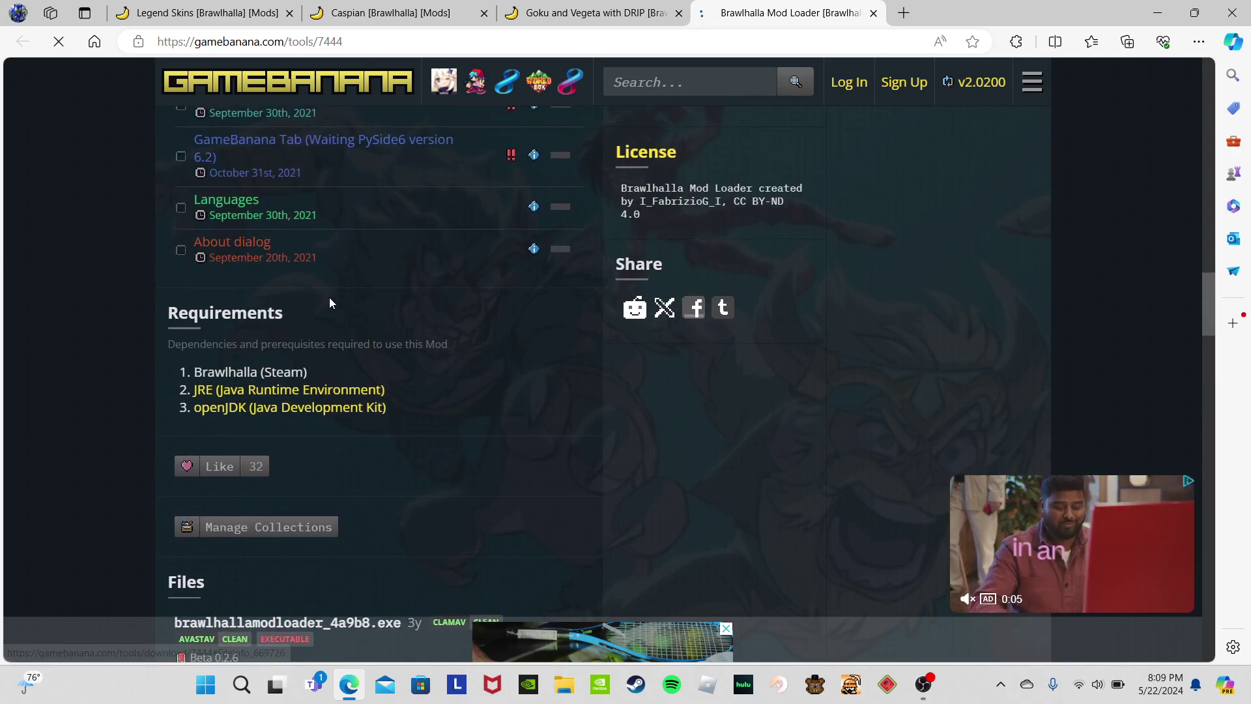
Step: Minimize Edge and launch Brawlhalla from its desktop shortcut
click(1157, 12)
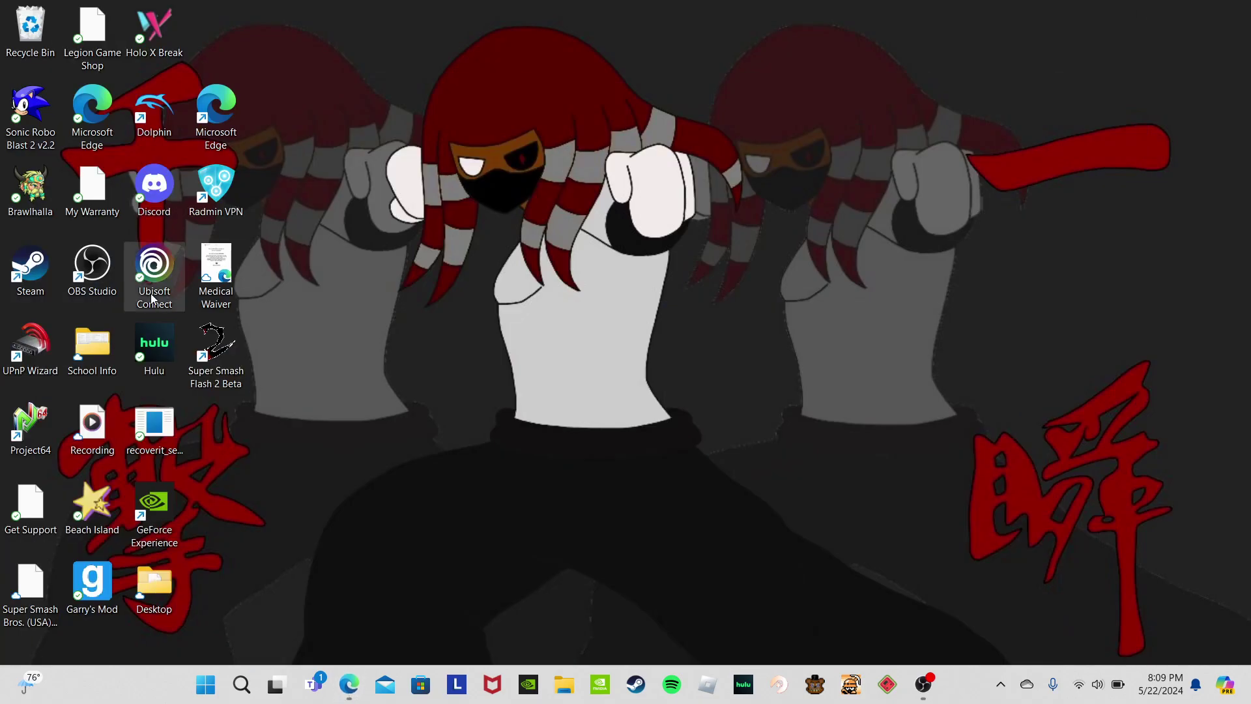
click(45, 189)
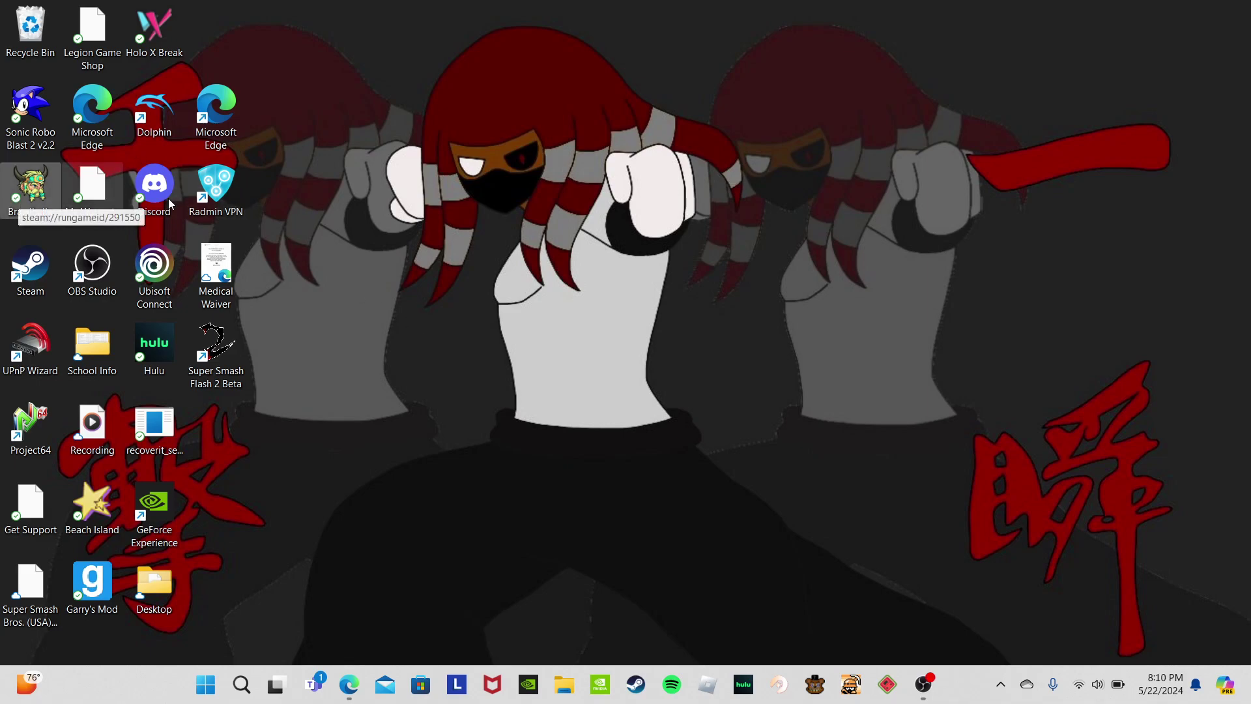
double_click(35, 186)
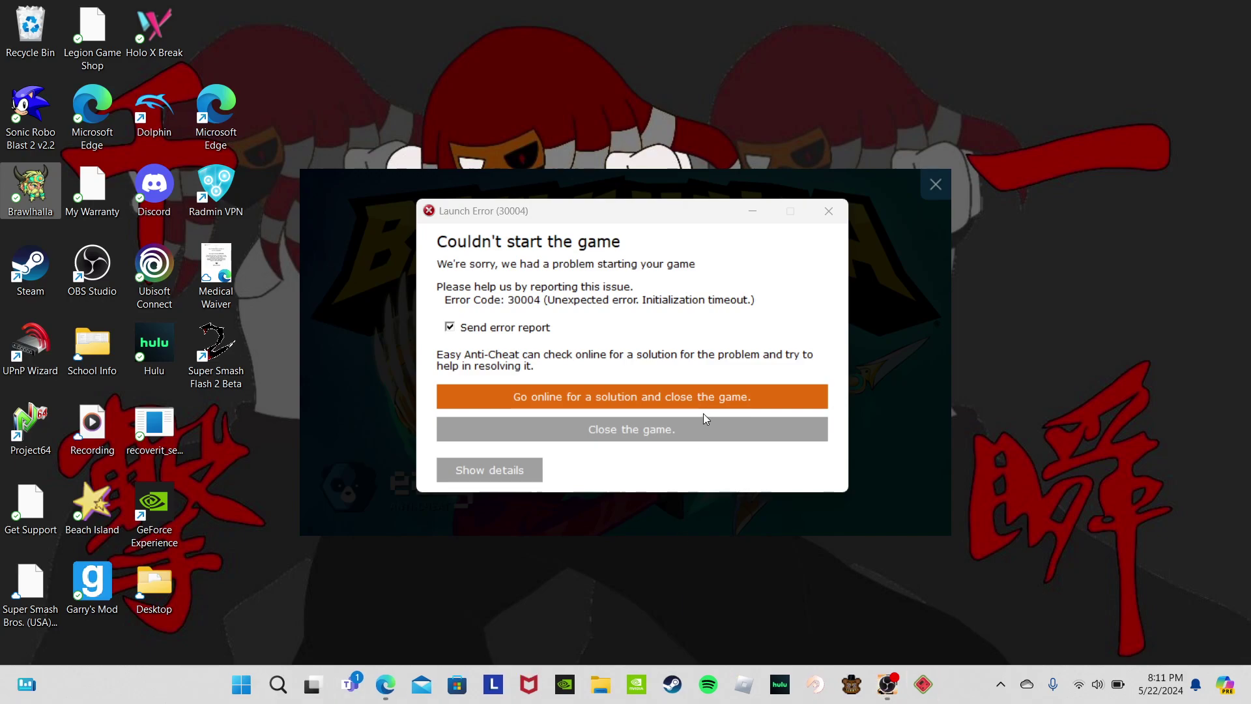
Step: Close the game from the Easy Anti-Cheat error and exit the Launch Error window
click(667, 427)
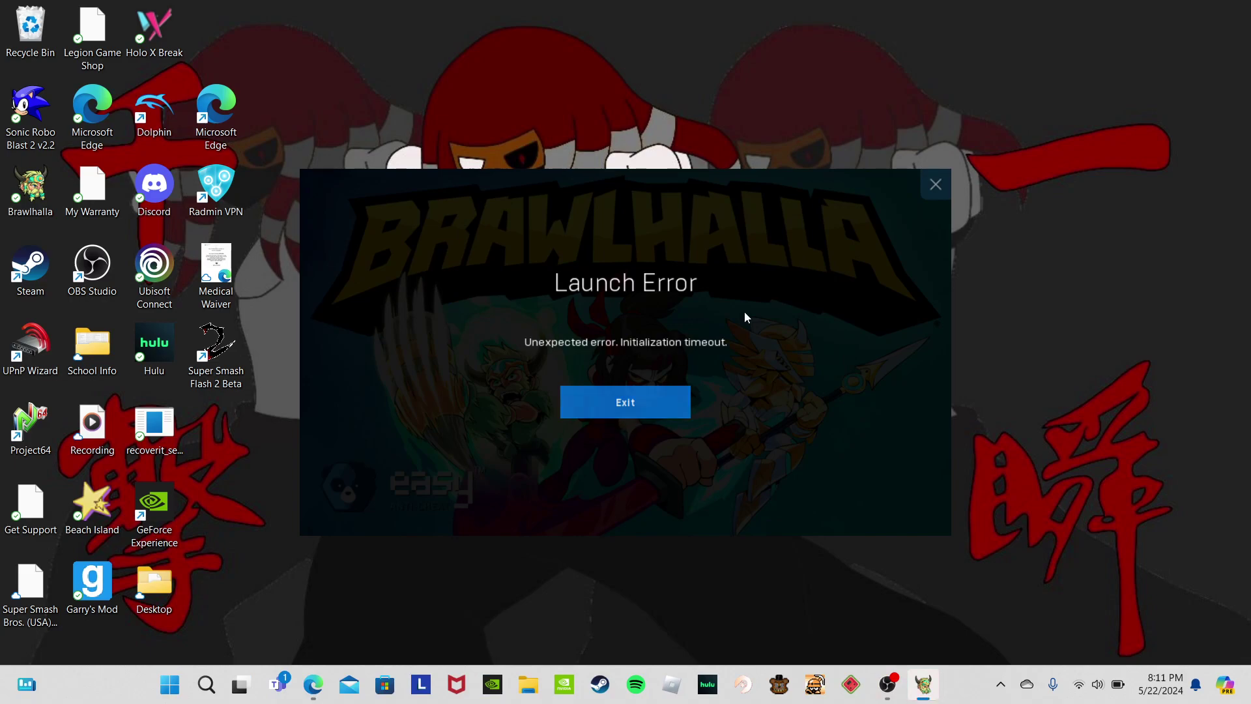
click(935, 186)
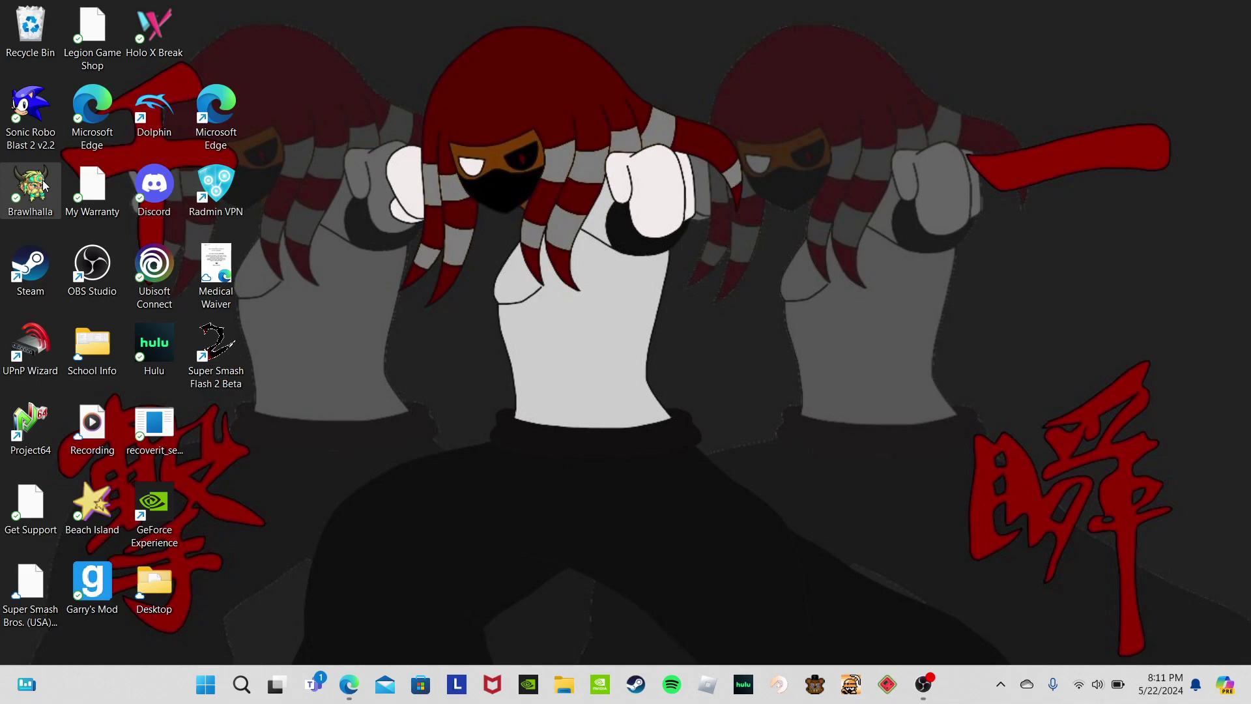
Step: Relaunch Brawlhalla from its desktop shortcut so the game files start loading
double_click(43, 186)
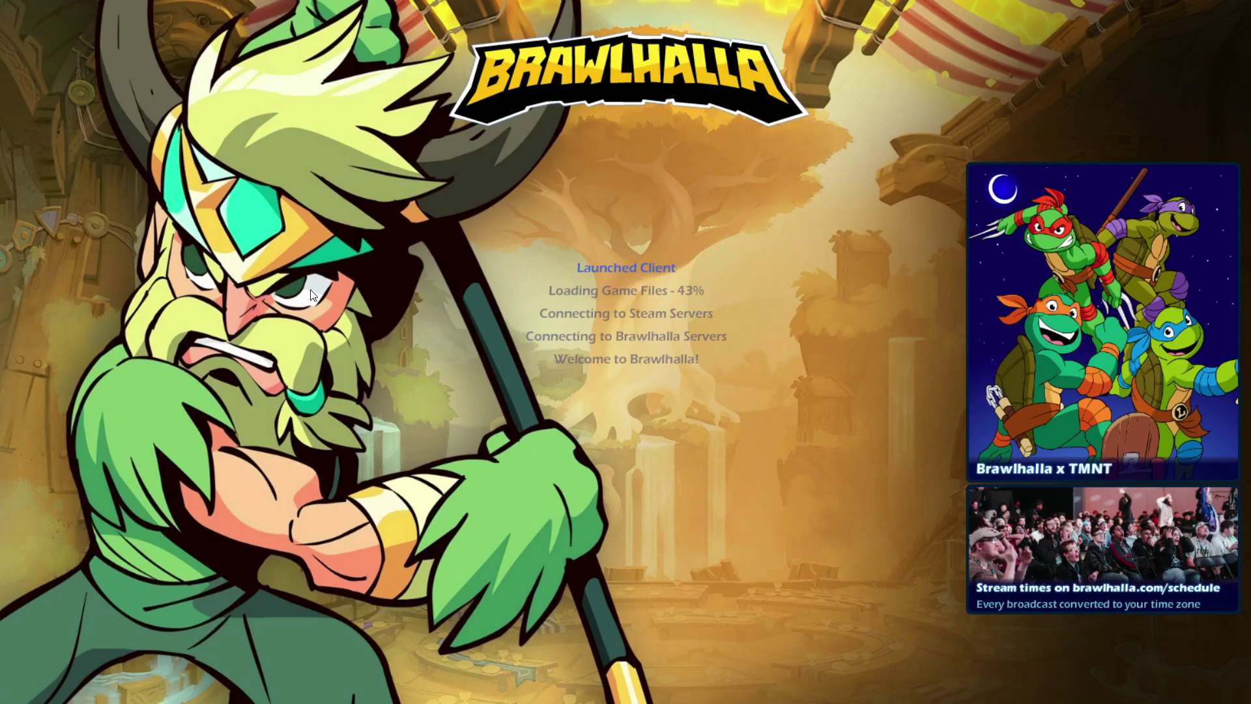
Step: Dismiss the loading error and Patch 8.09 notes, then open Play's Casual Queues list
key(Return)
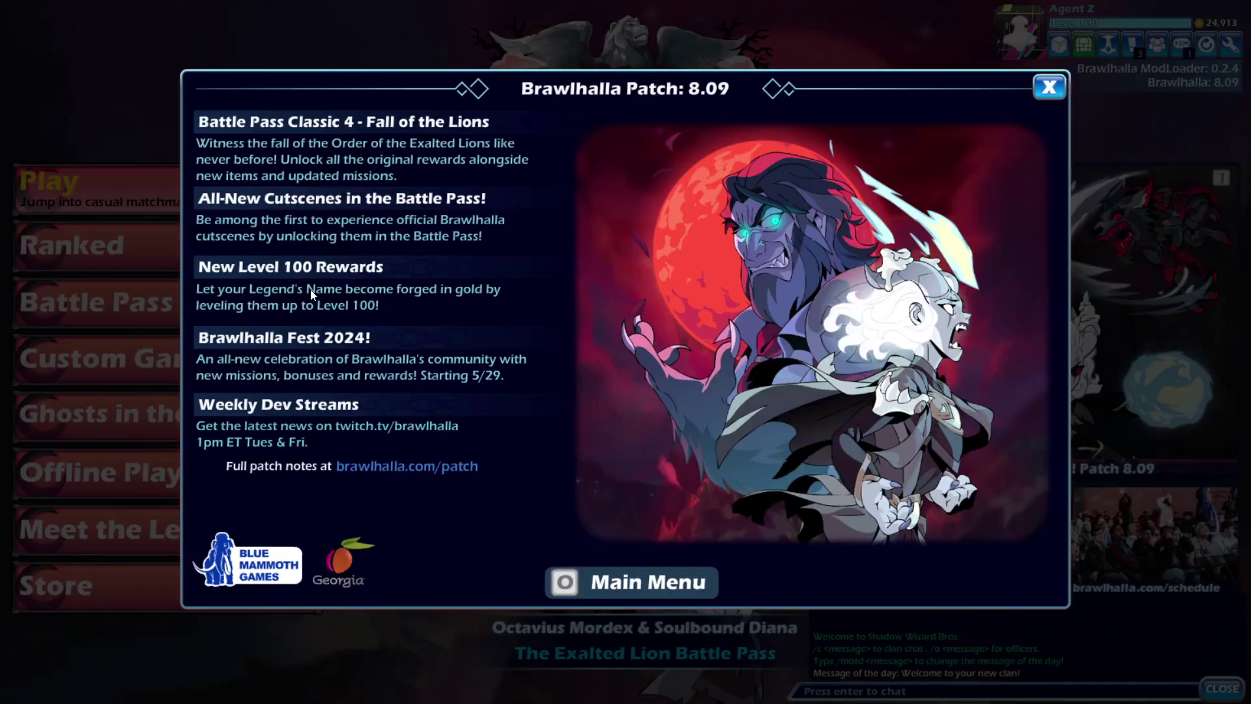
key(Escape)
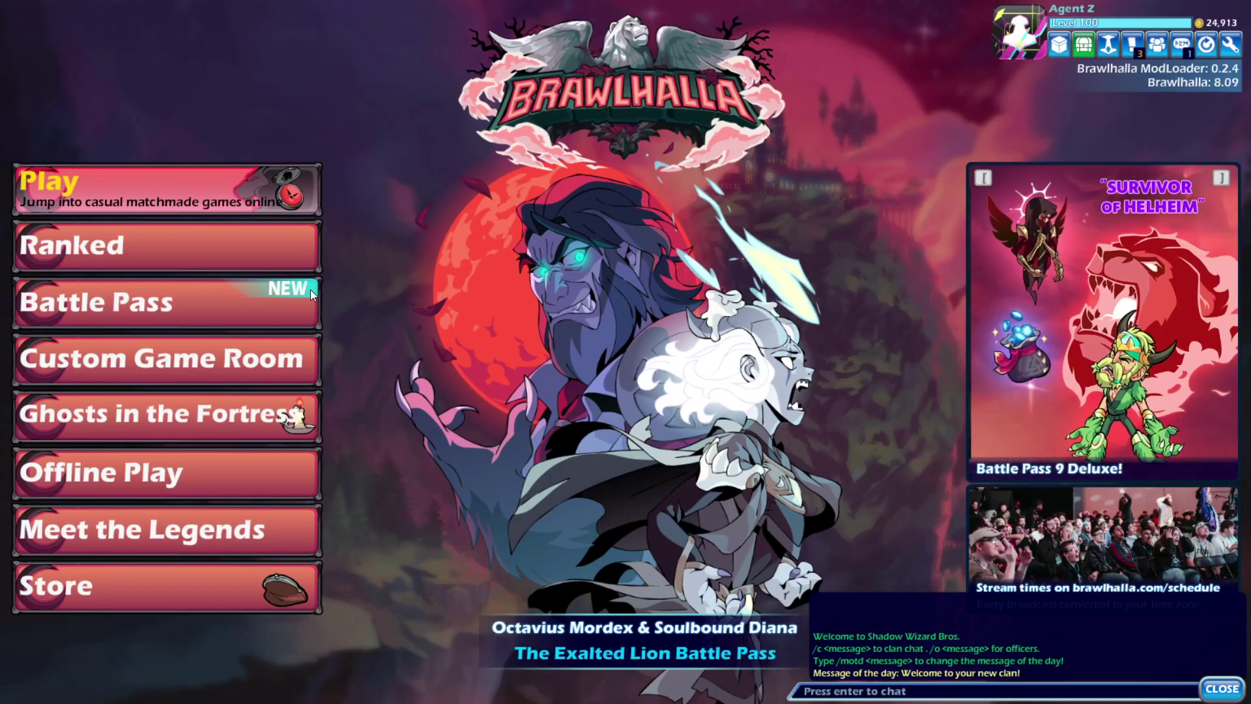
key(Down)
key(Up)
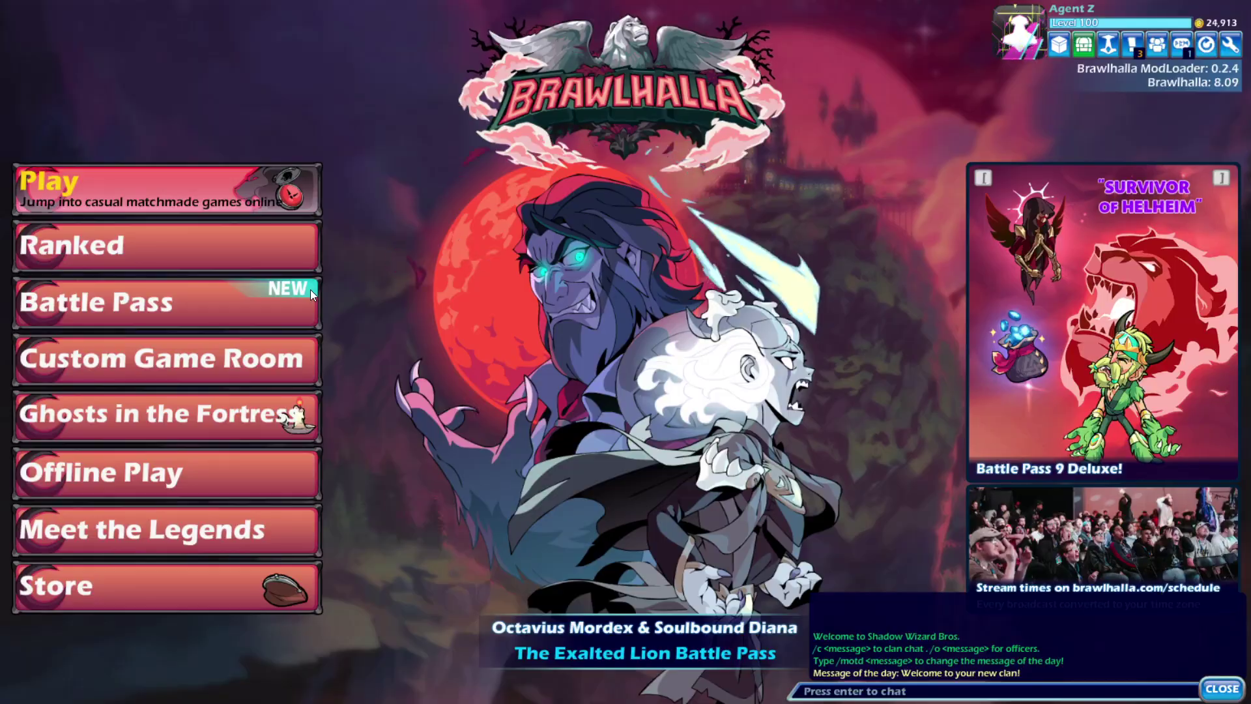
key(Return)
key(Right)
key(Right)
key(Right)
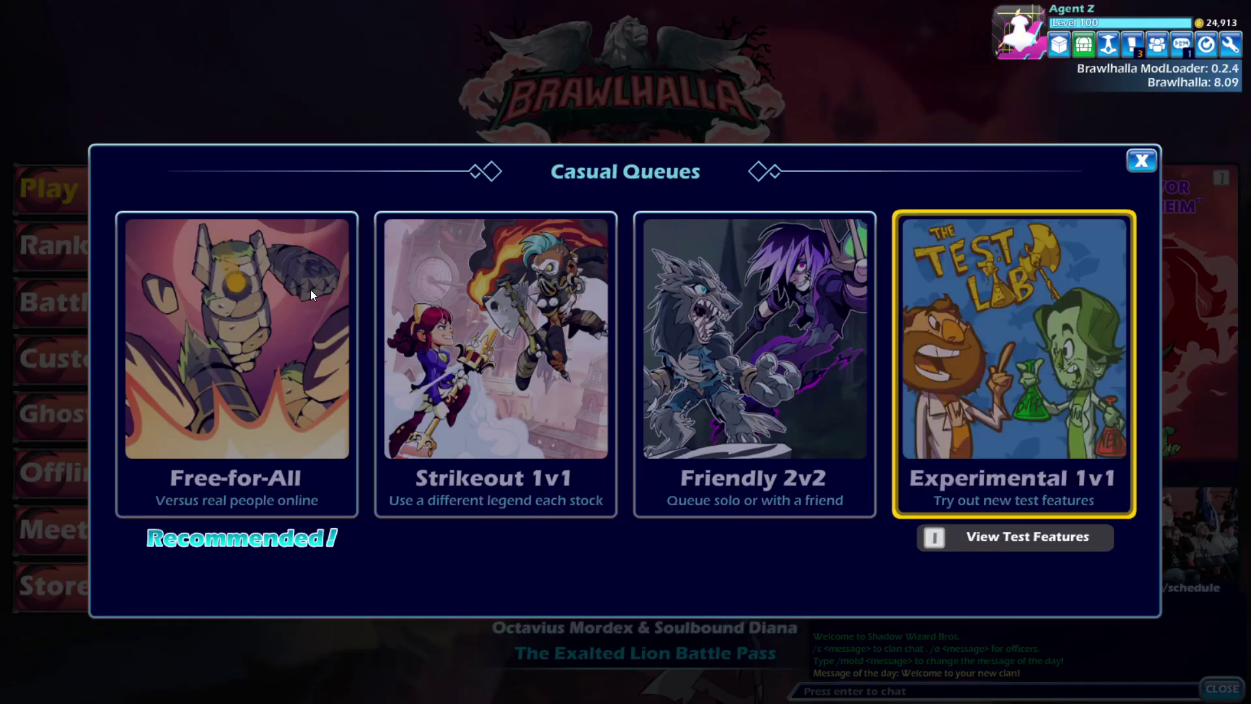
Step: In Experimental 1v1, pick Ryu, preview the Furinkazan Gloves and lock him in with Black colours
key(Return)
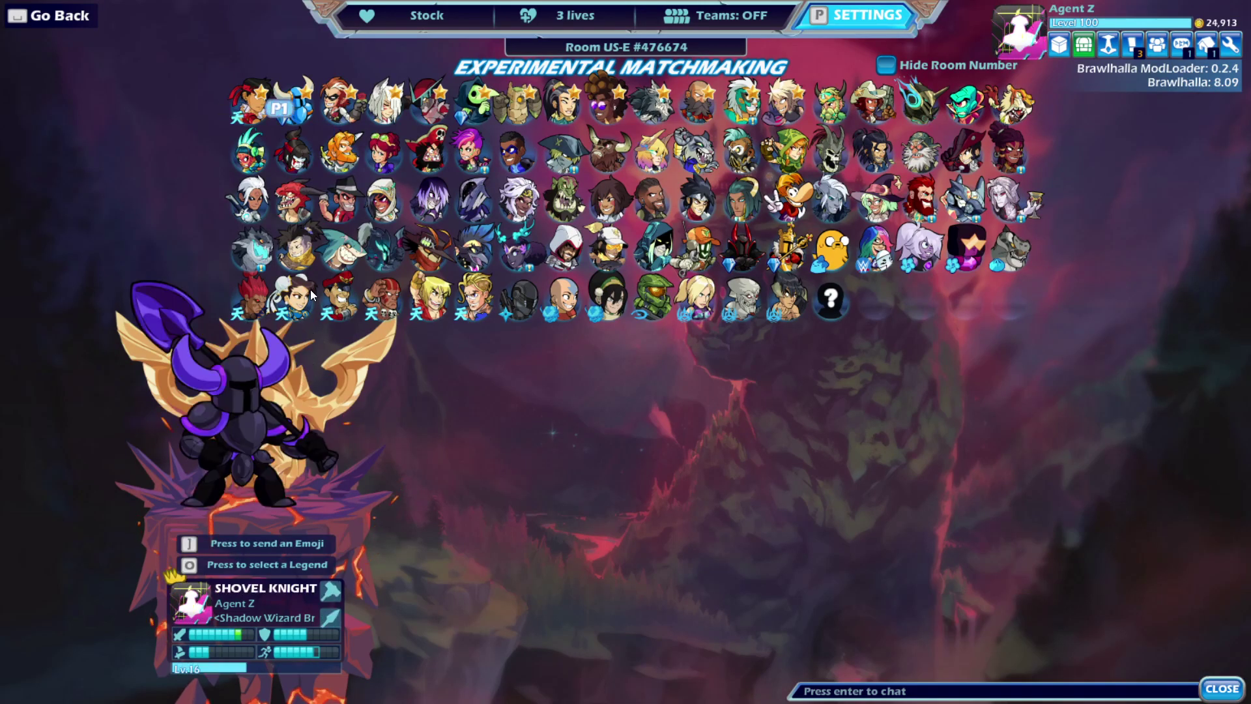
key(o)
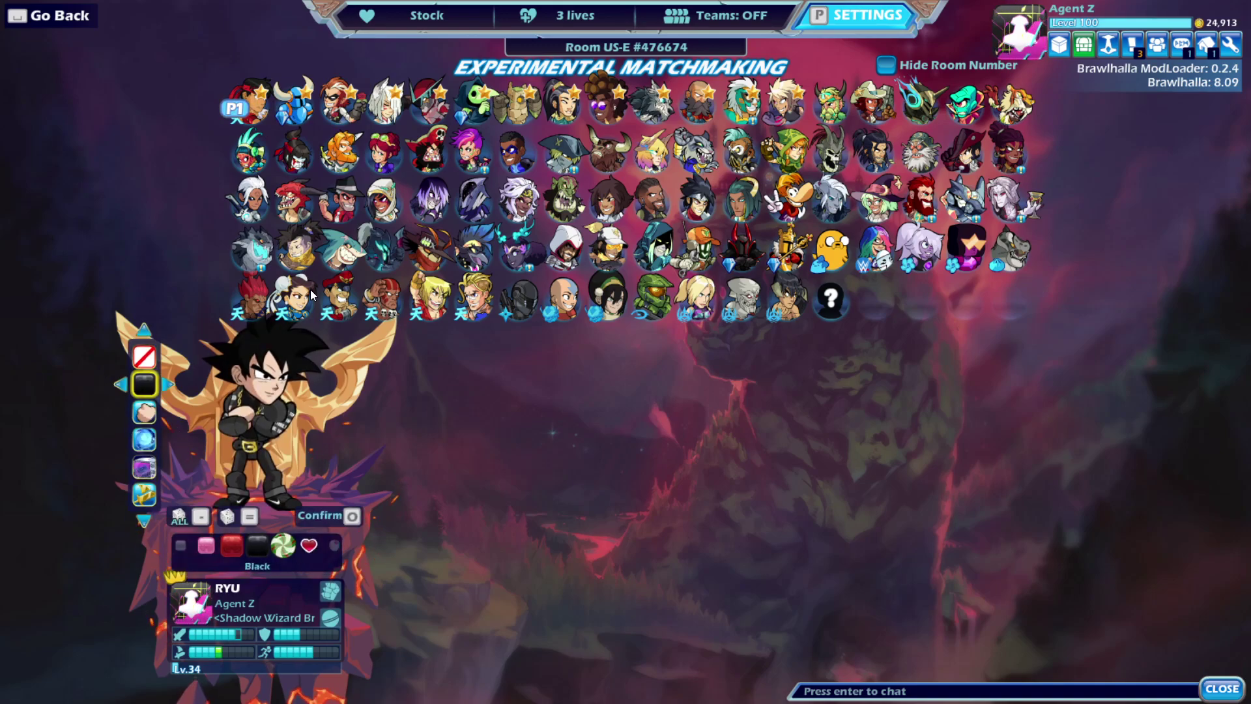
key(Right)
key(Left)
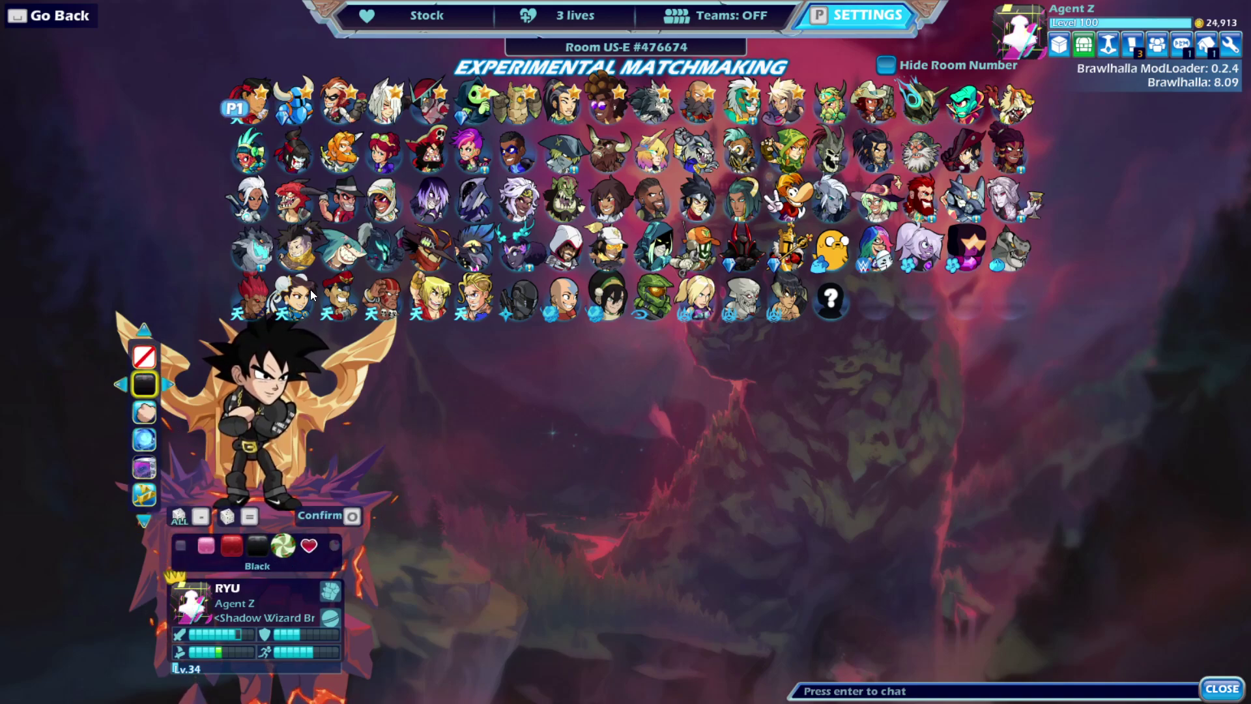
key(Right)
key(Left)
key(Down)
key(Down)
key(Up)
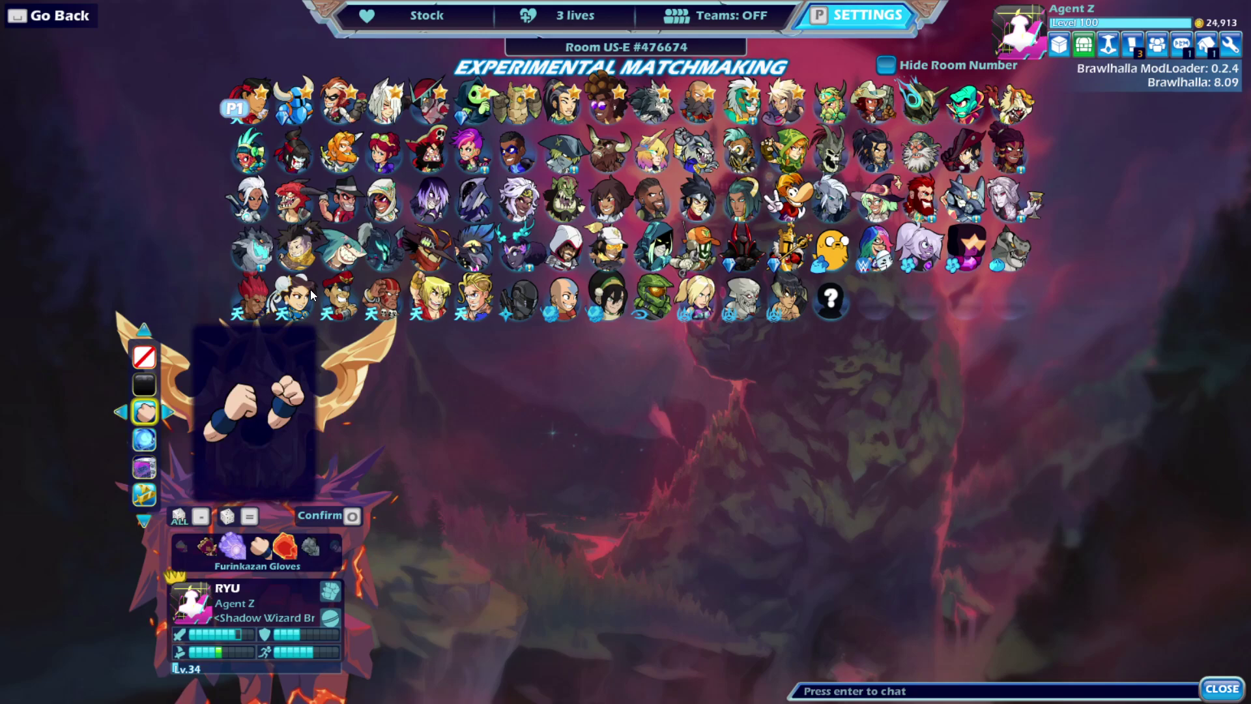
key(Up)
key(o)
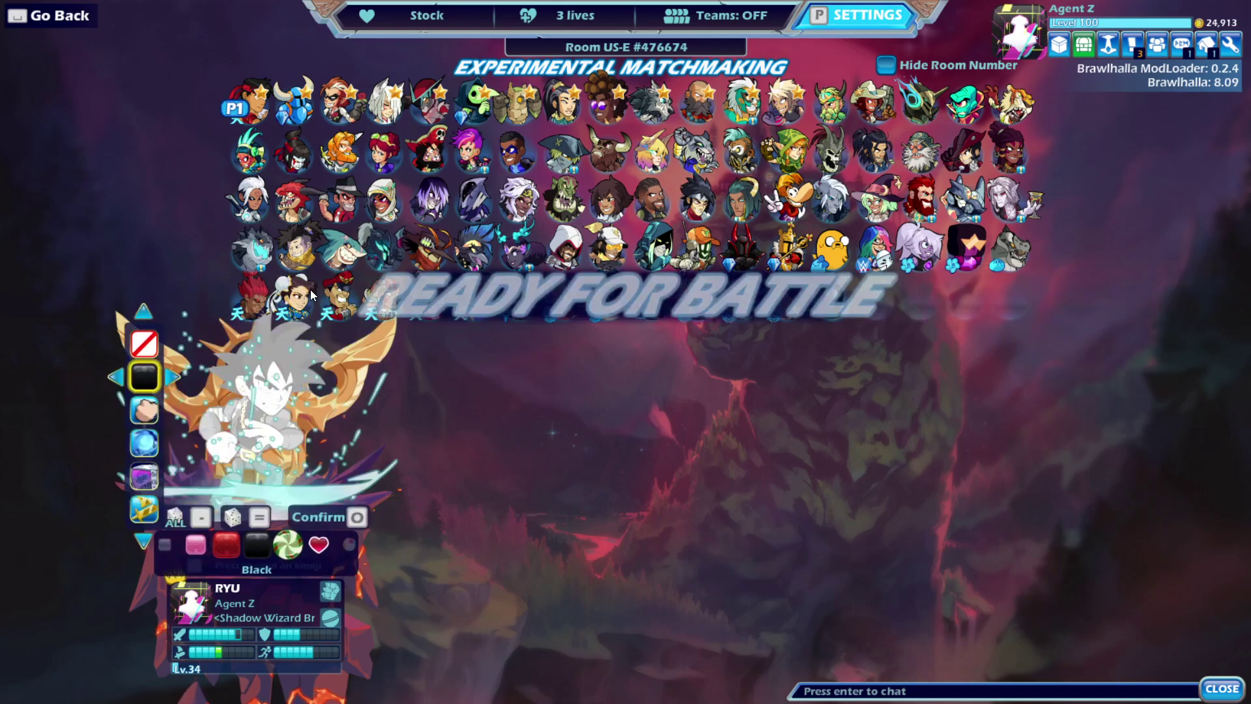
Step: Unready, return to the main menu and enter Ranked 1v1 matchmaking
key(o)
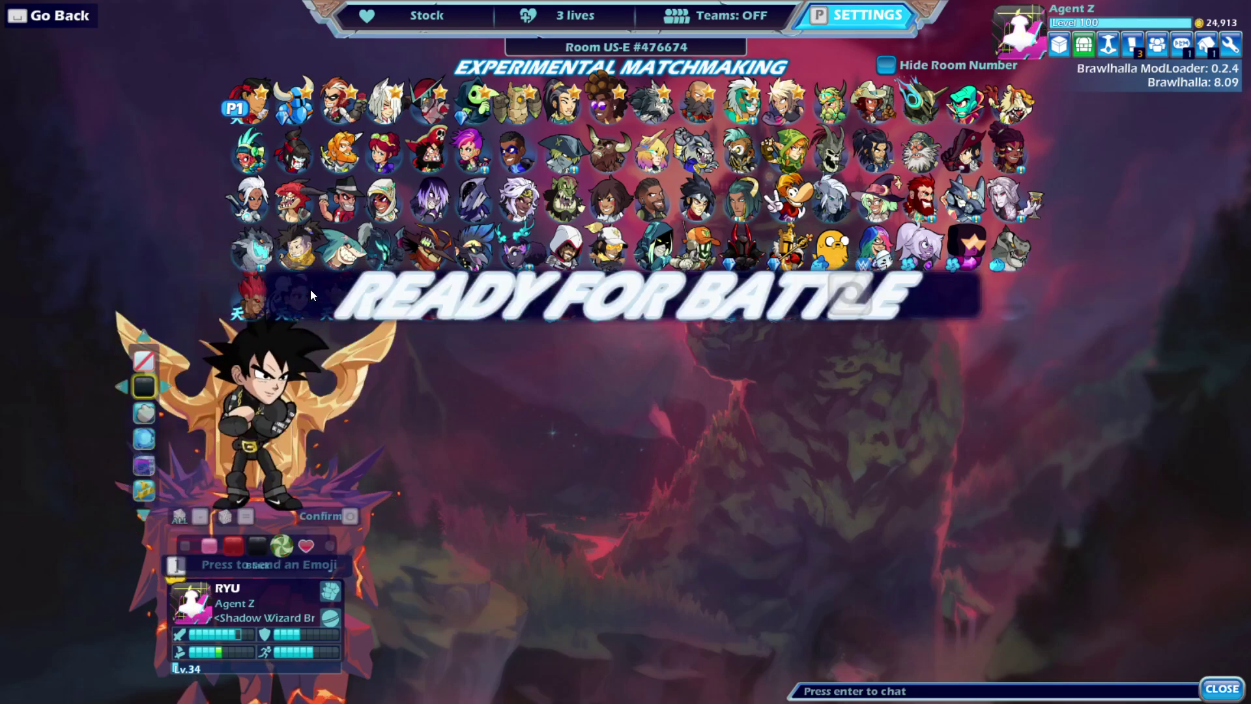
key(Escape)
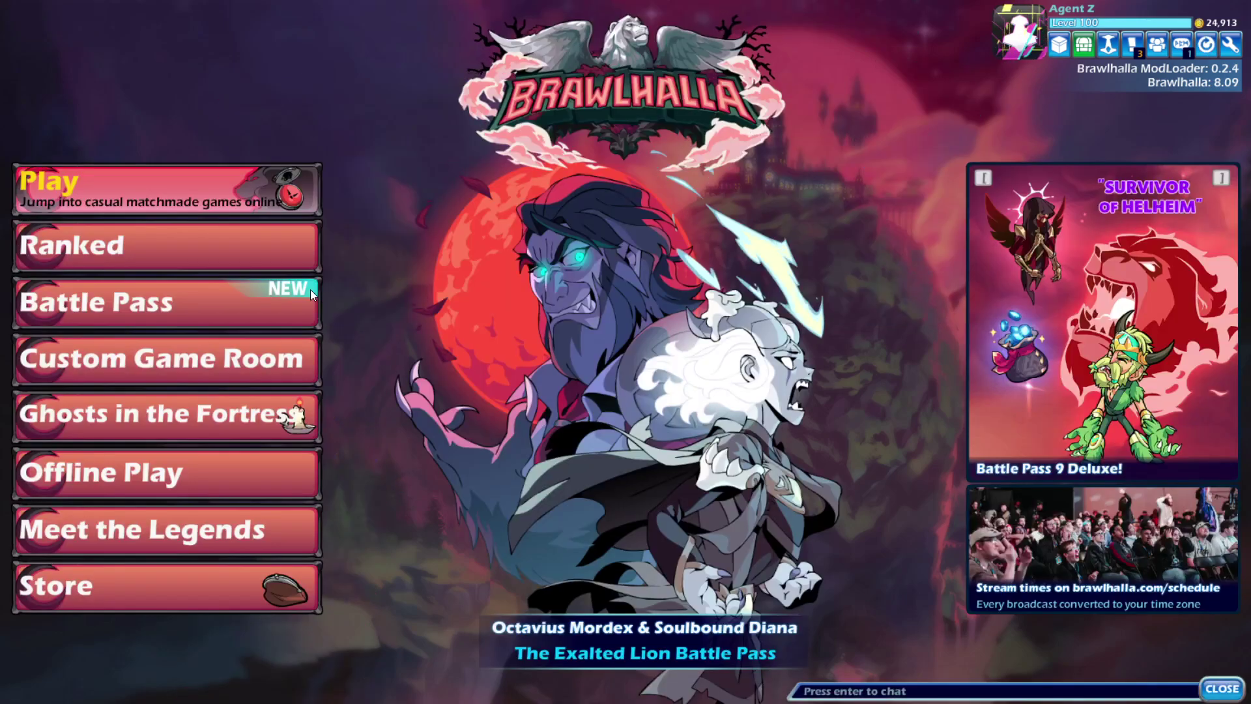
key(Down)
key(o)
key(Right)
key(Left)
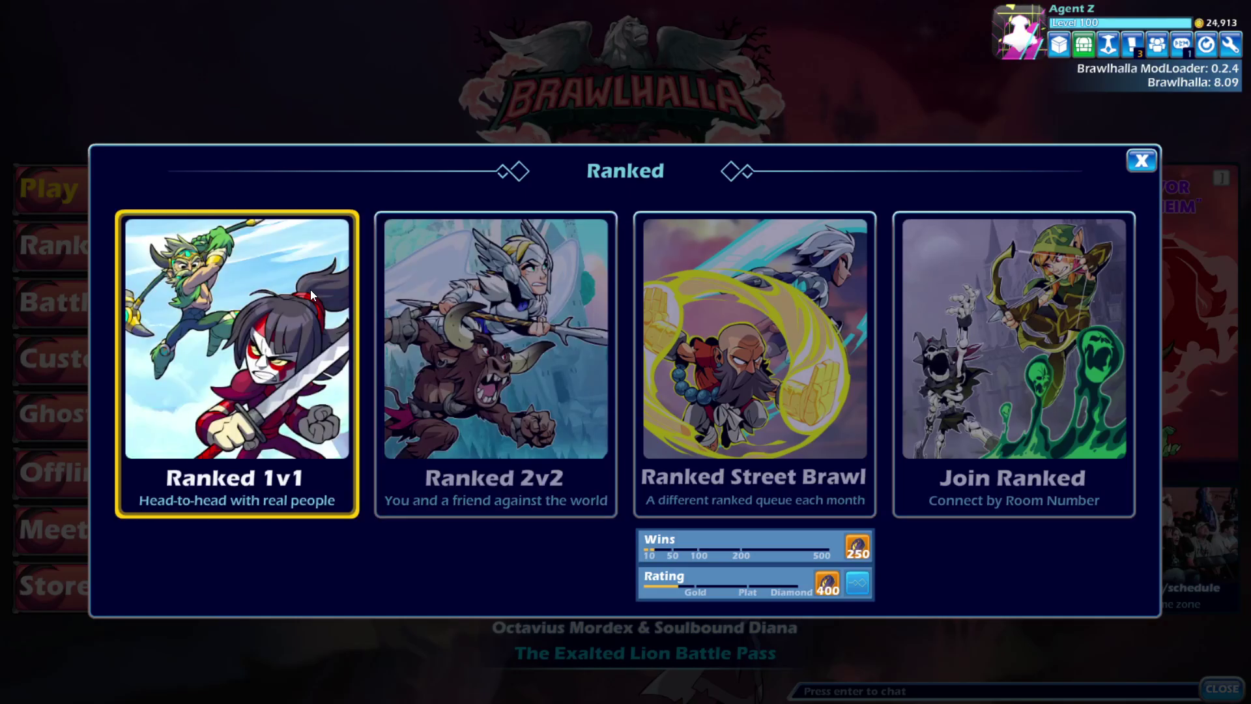
key(o)
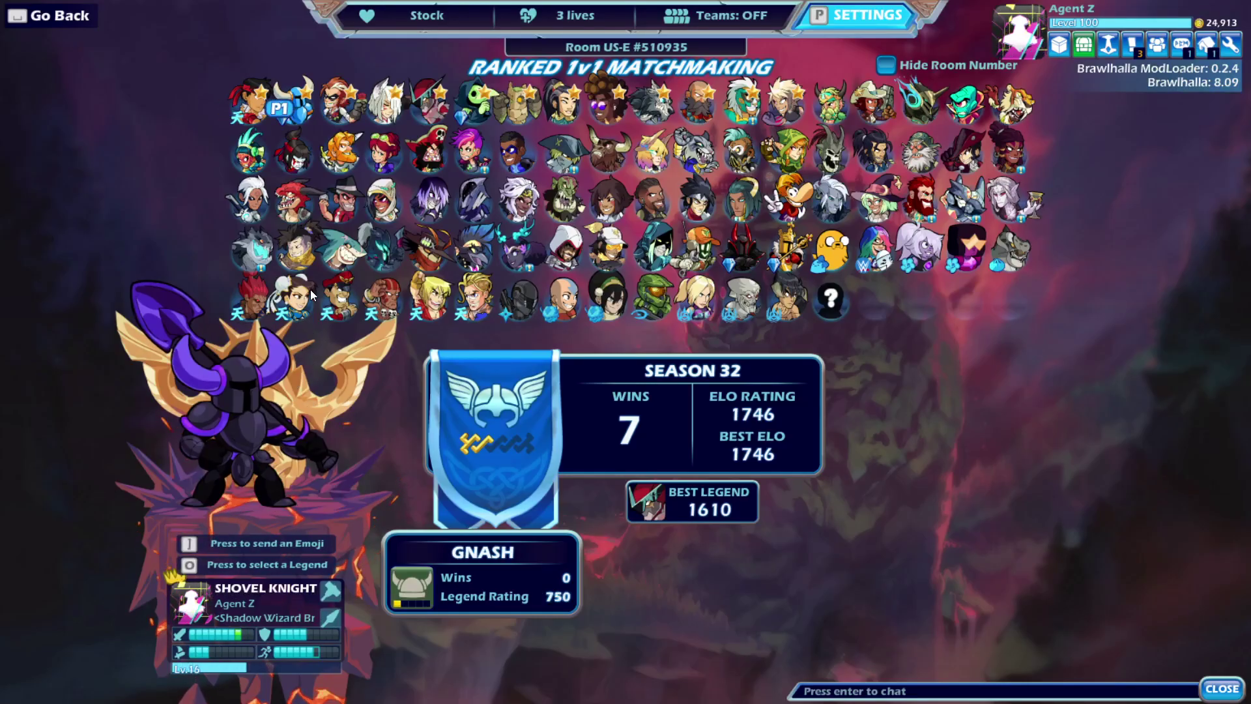
Step: Lock in Caspian with the Nightcap skin, dismiss the Easy Anti-Cheat error and go back
key(Left)
key(Right)
key(Right)
key(o)
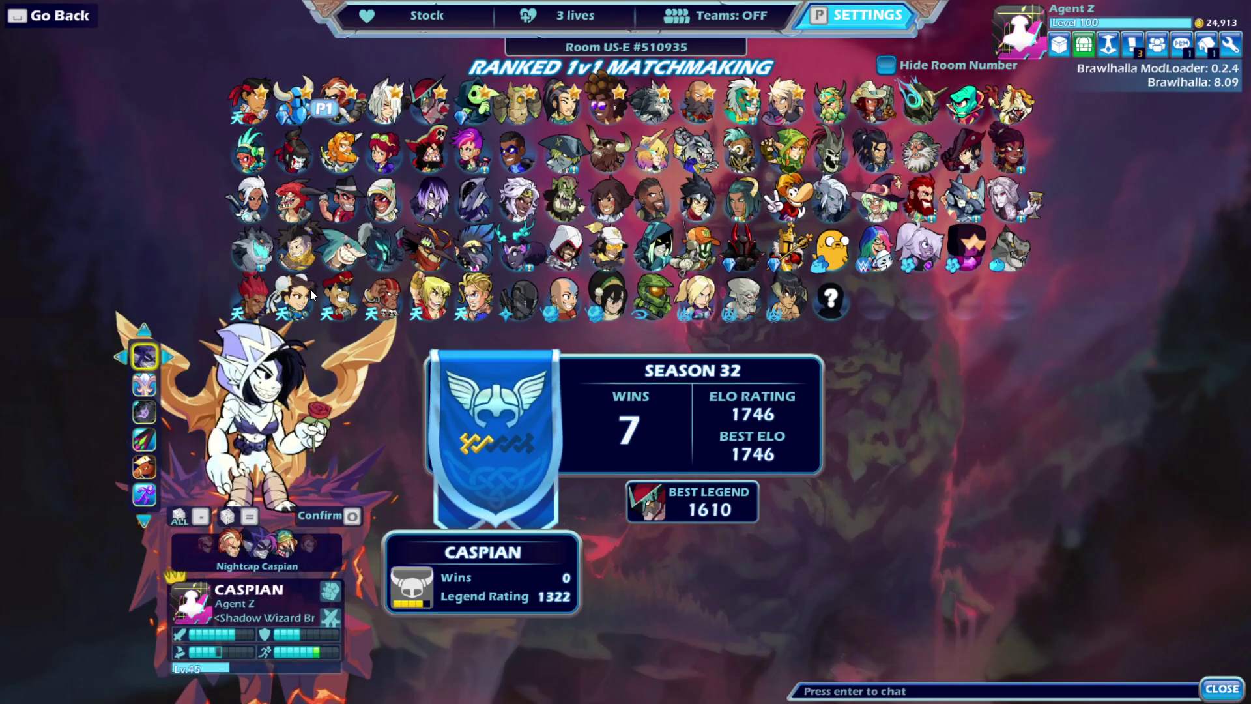
key(o)
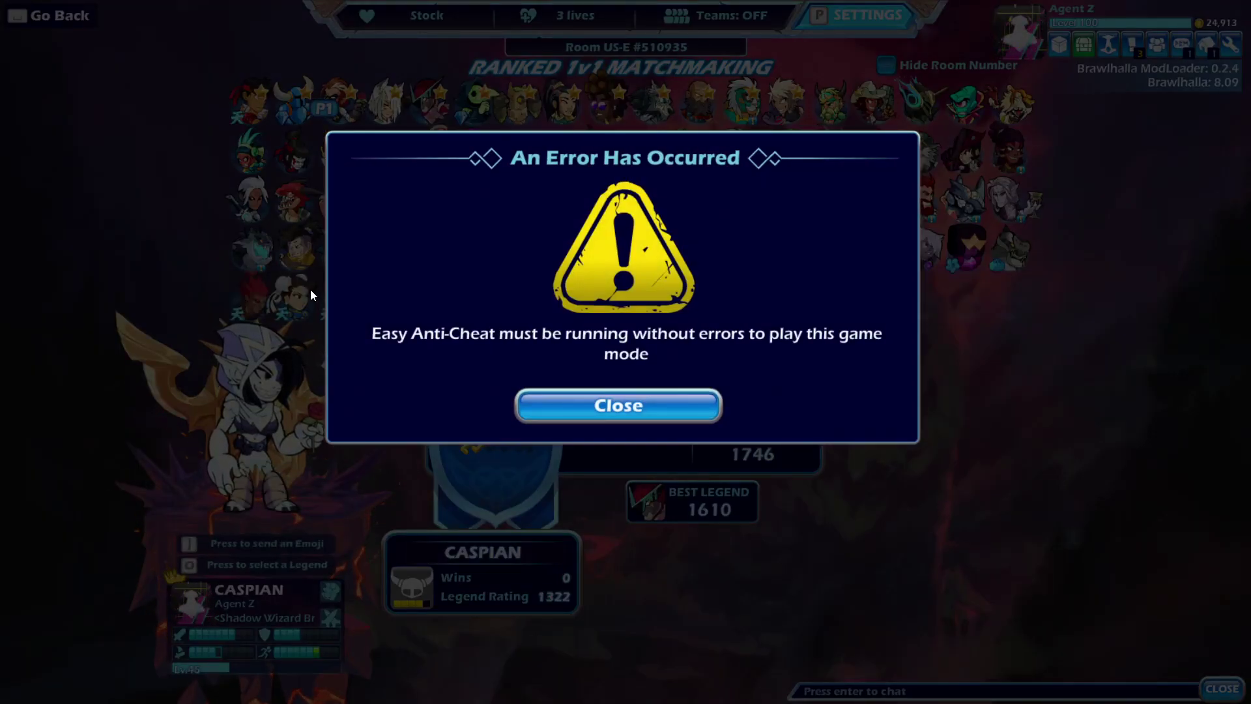
key(Return)
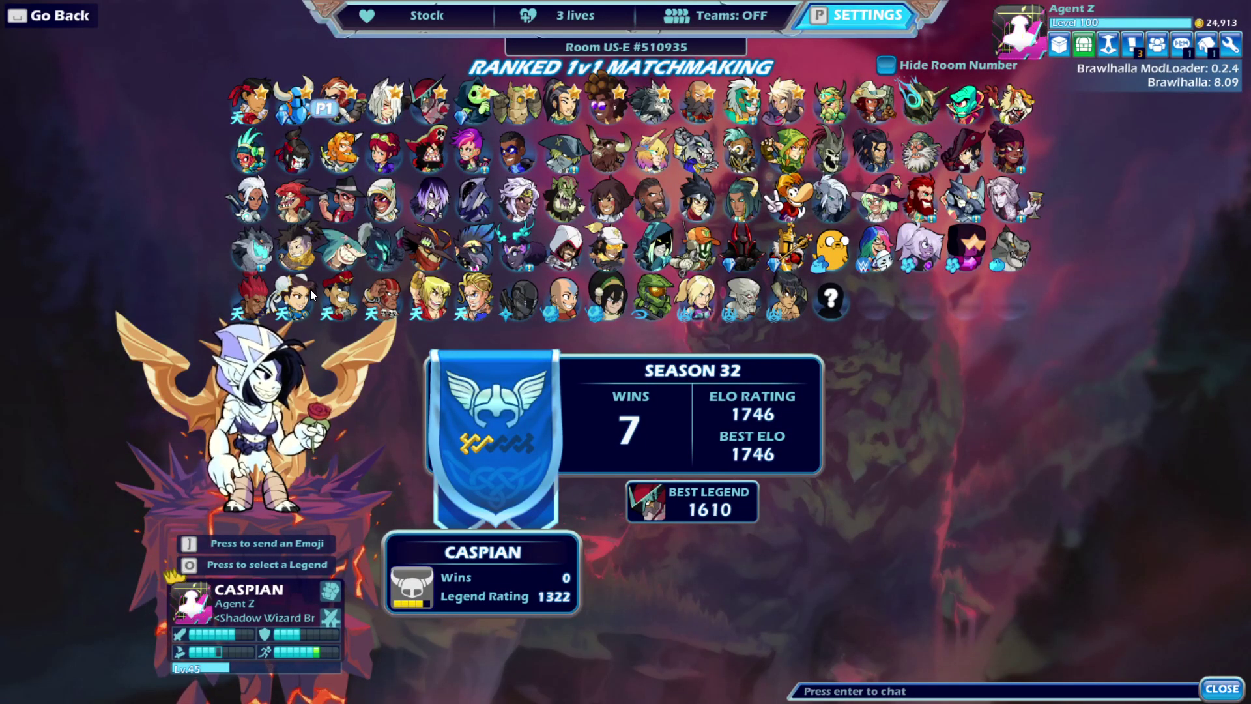
key(Escape)
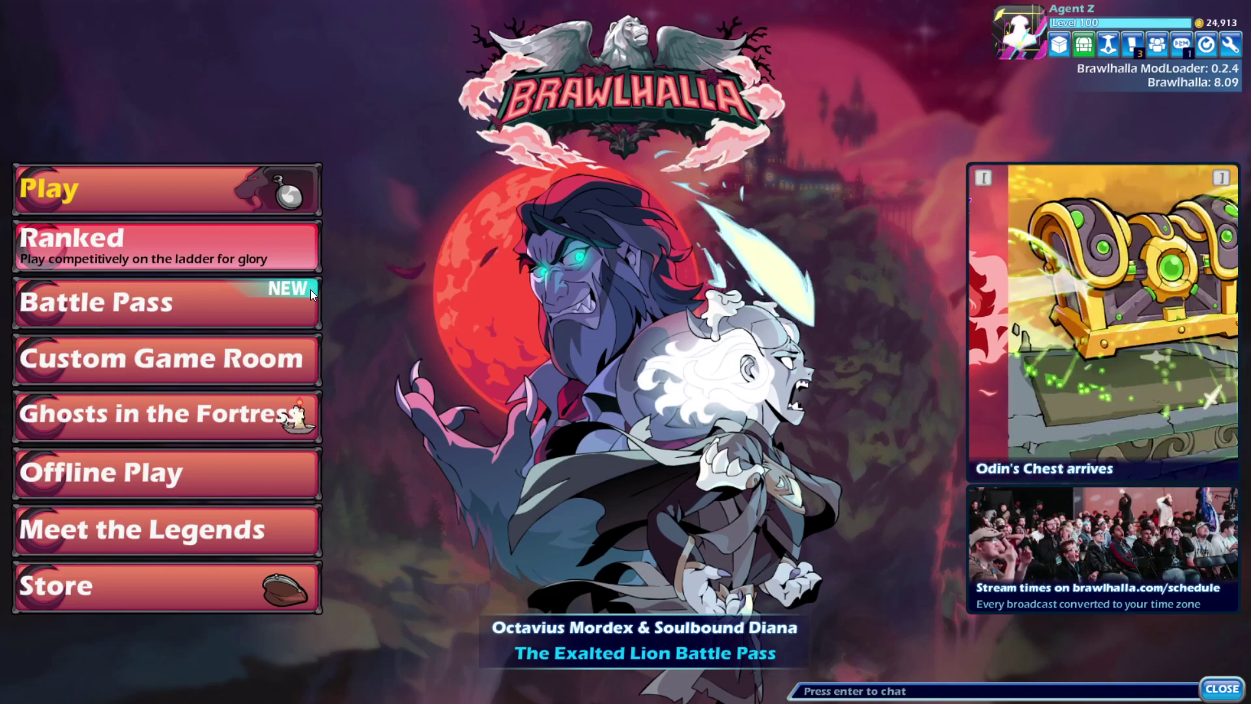
Step: Re-enter Experimental 1v1 select and cycle Caspian's skins, including Immortal Caspian
key(Up)
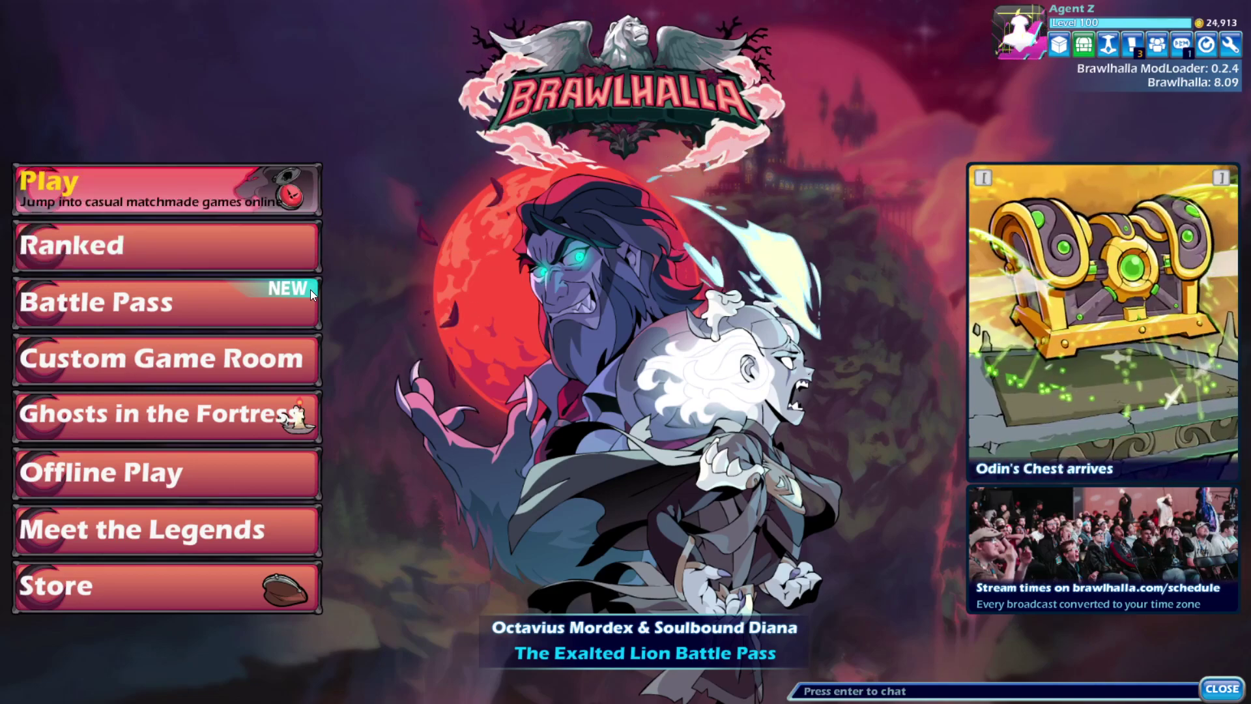
key(Return)
key(Return)
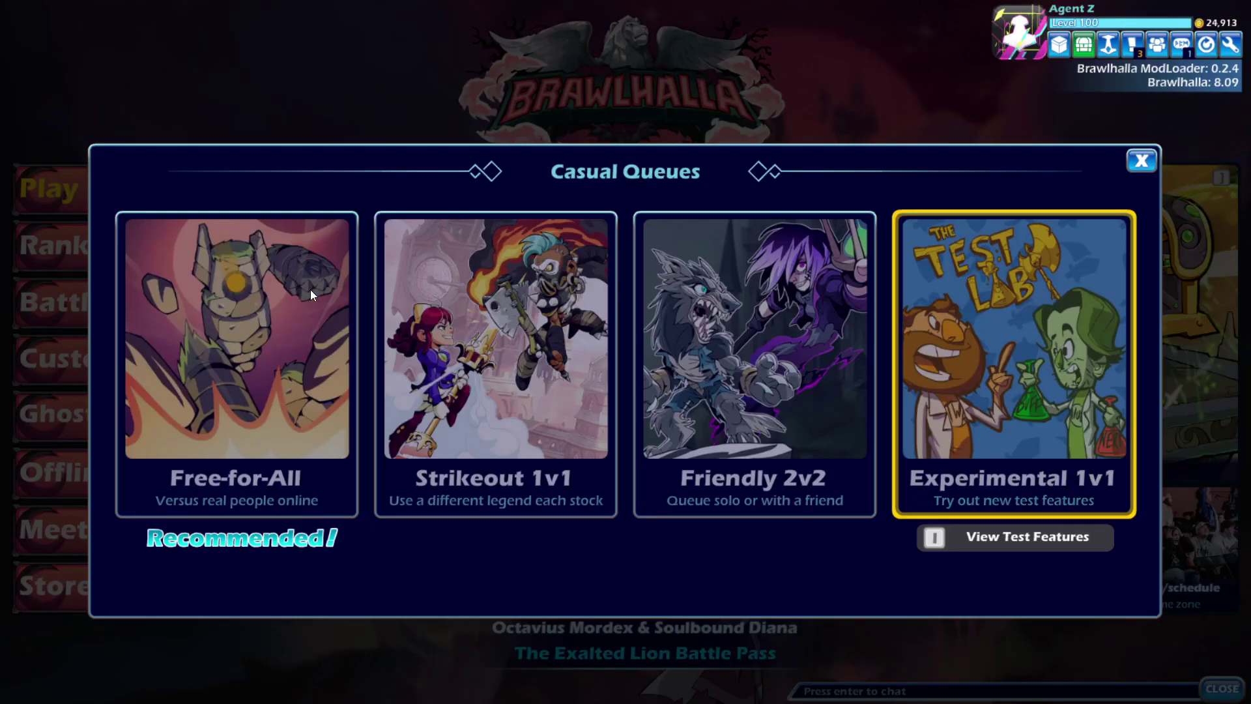
key(Right)
key(Right)
key(Right)
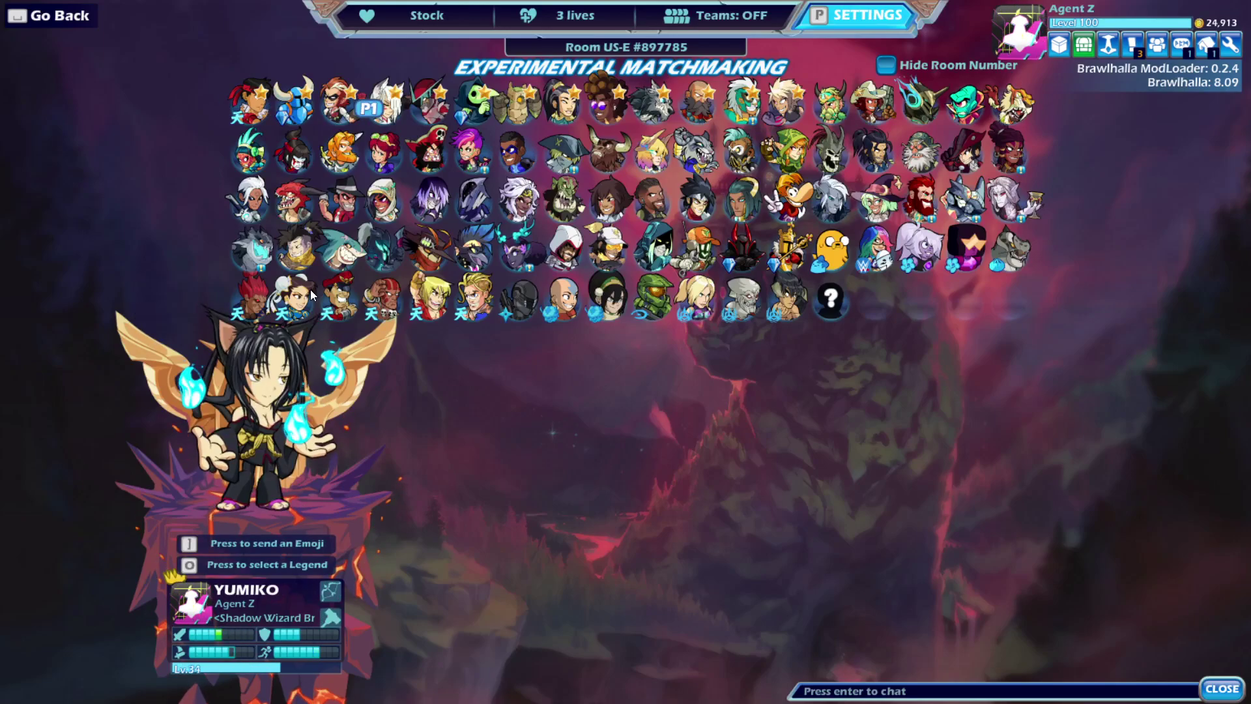
key(Left)
key(Return)
key(Right)
key(Right)
key(Right)
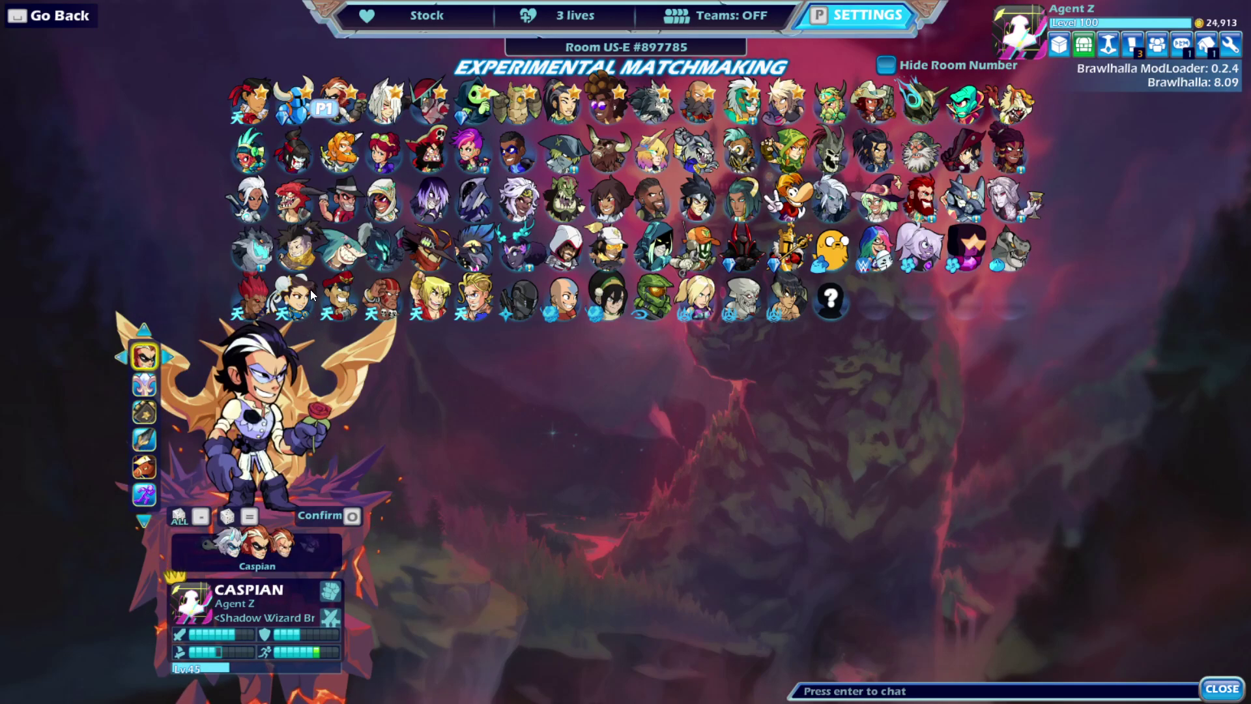
key(Left)
key(Left)
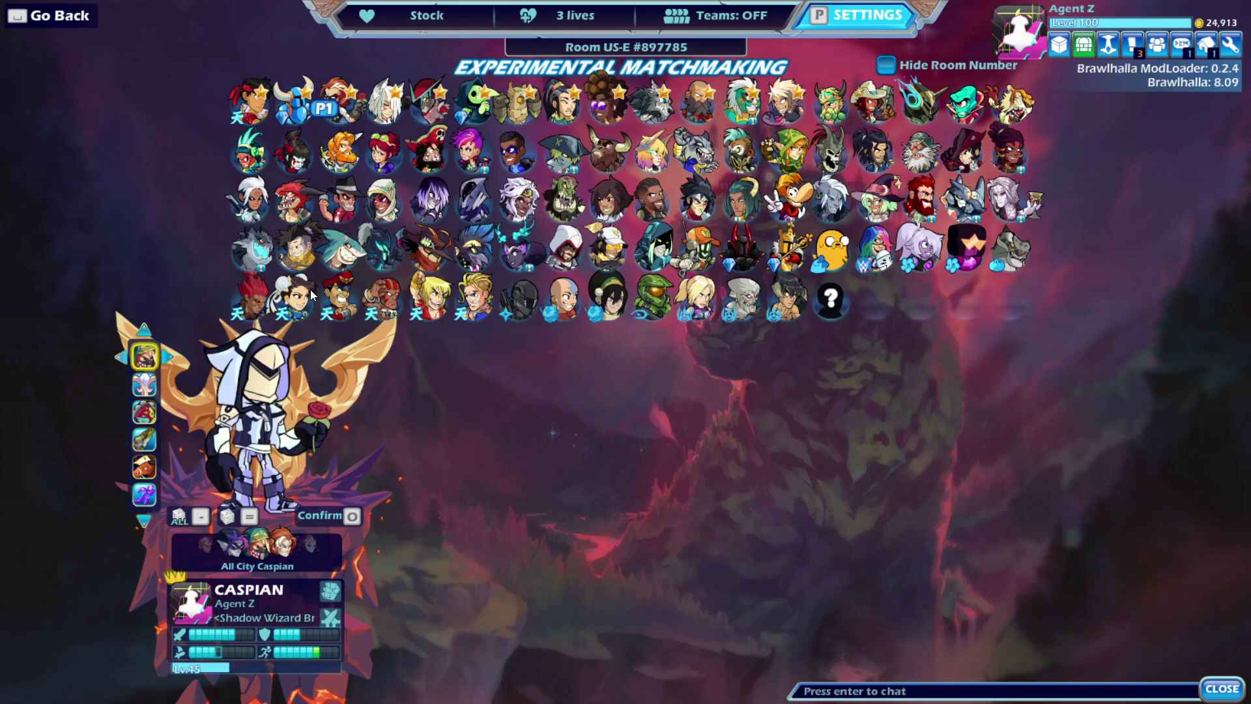
key(Right)
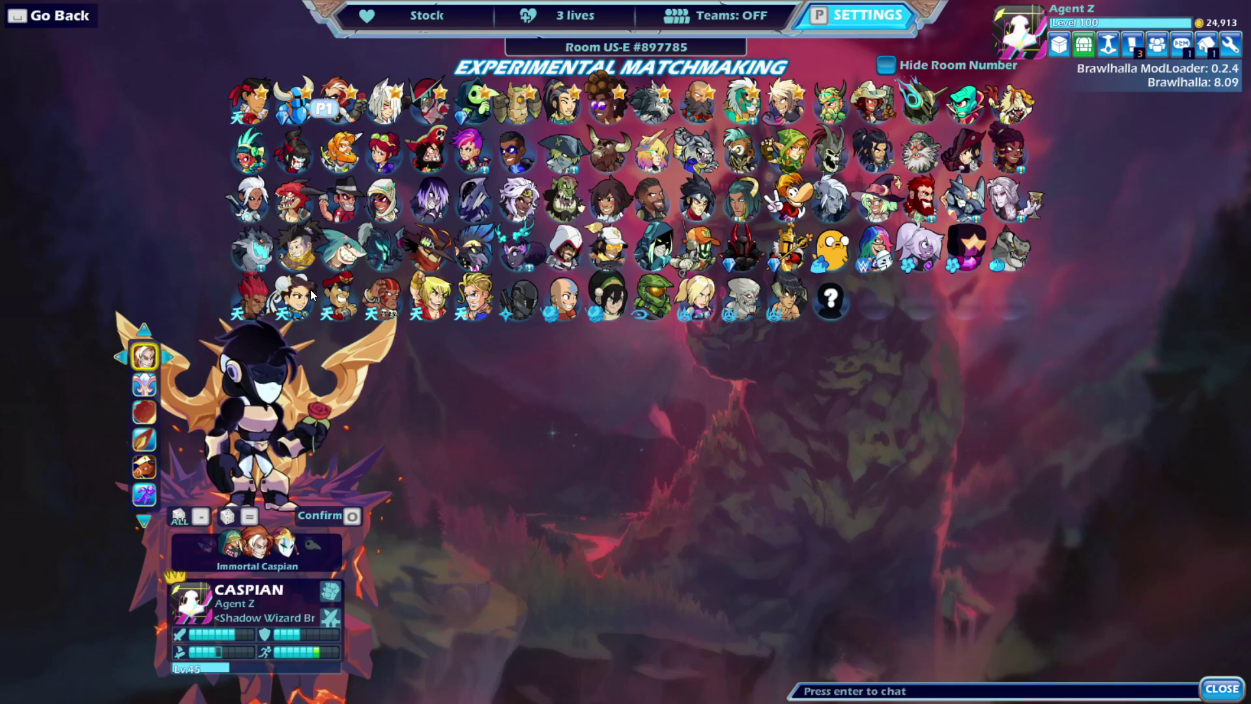
key(Left)
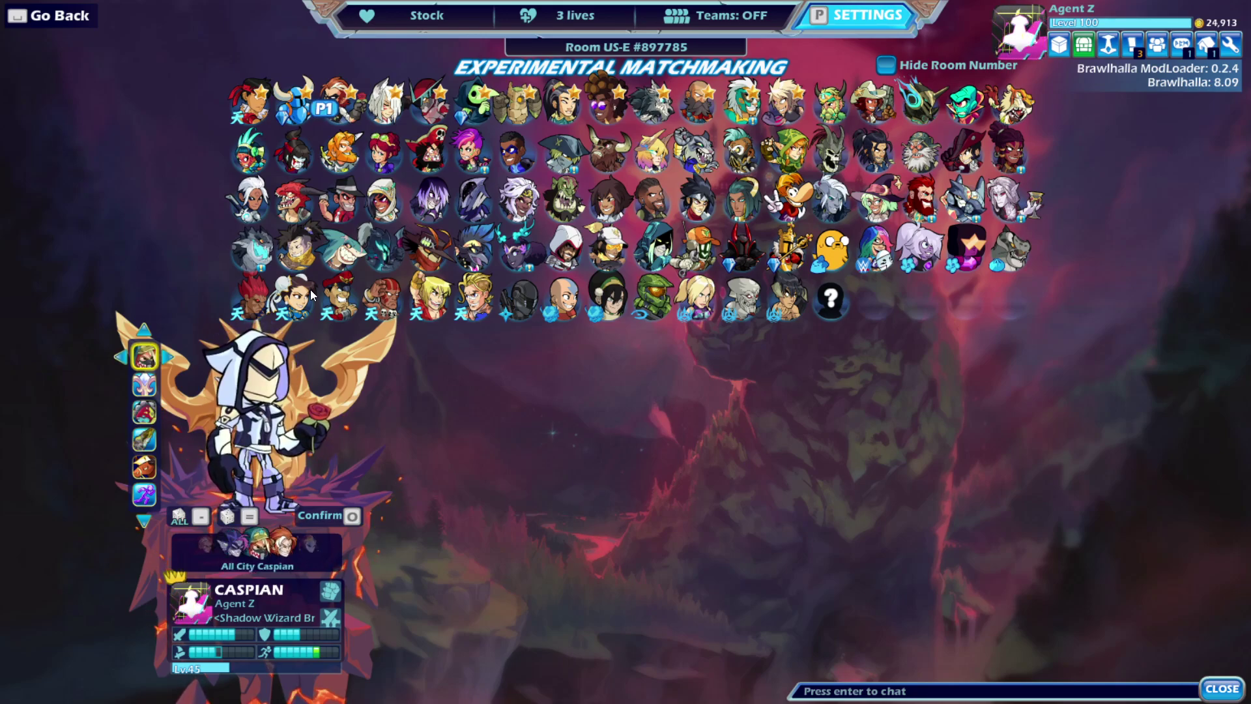
key(Left)
Step: Move along the top row past Wu Shang and cycle through Mordex's skins
key(Escape)
key(Right)
key(Right)
key(Right)
key(Left)
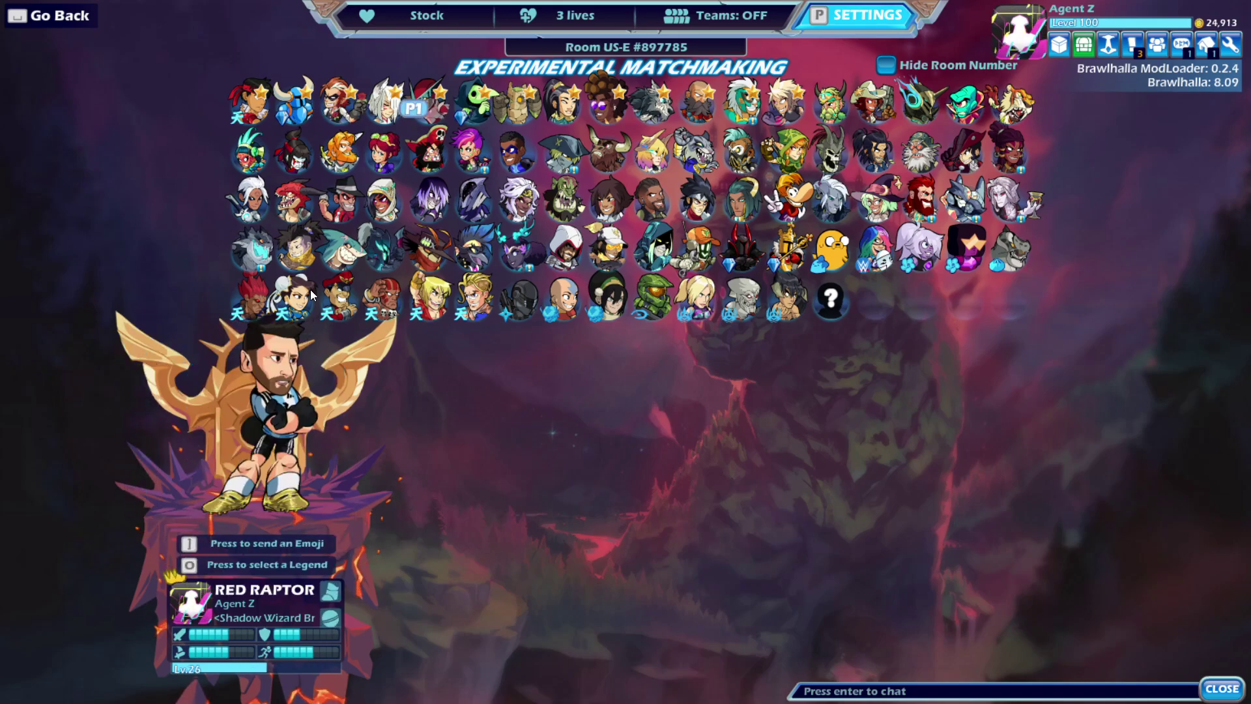
key(Right)
key(Right)
key(Right)
key(Right)
key(Right)
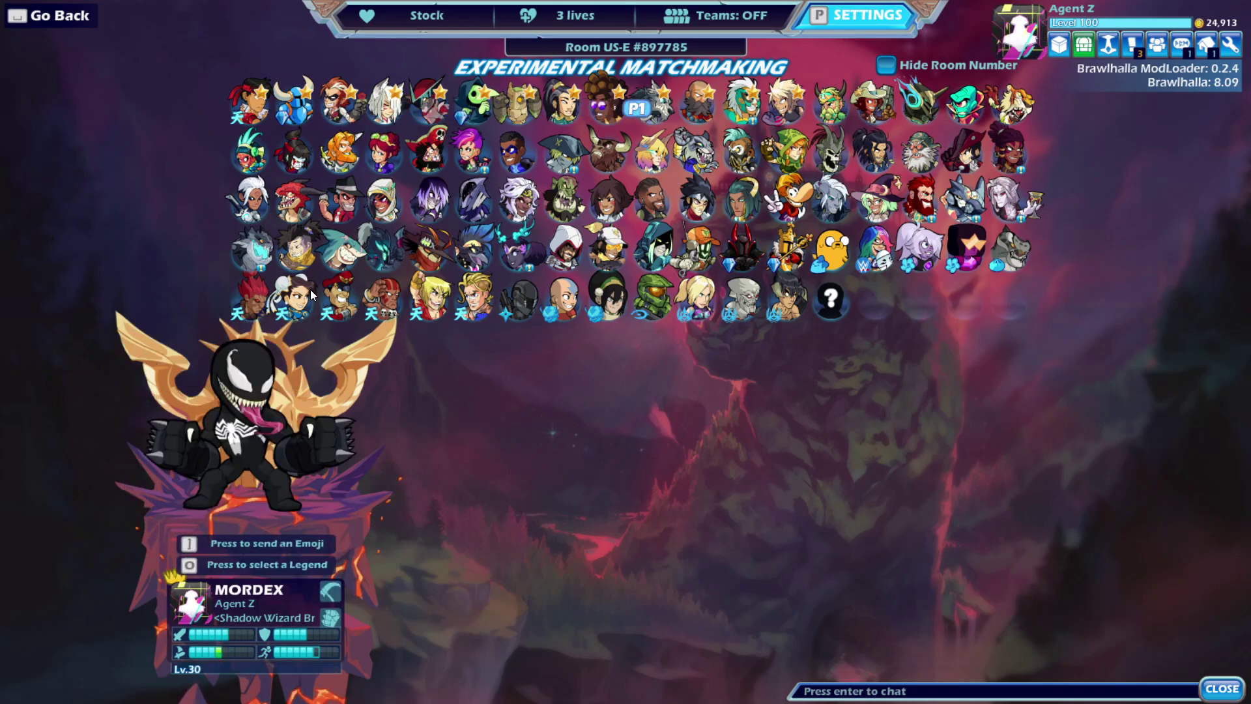
key(Right)
key(o)
key(Escape)
key(Left)
key(o)
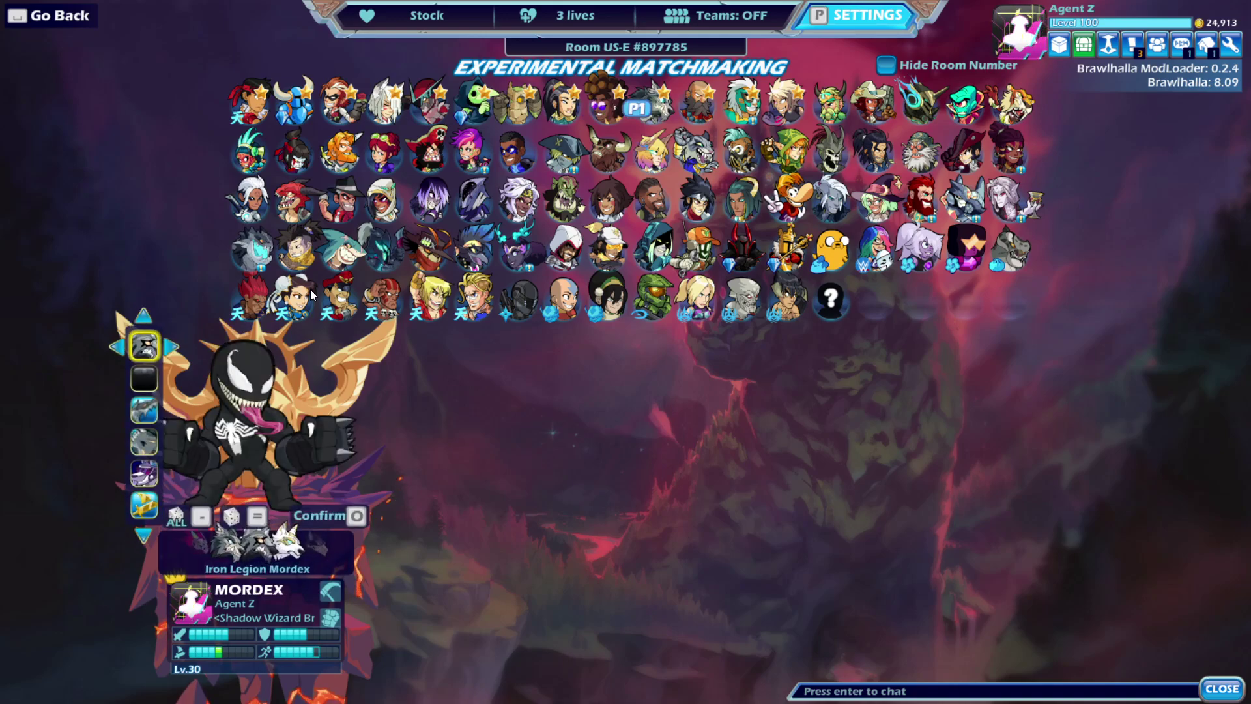
key(Left)
key(Left)
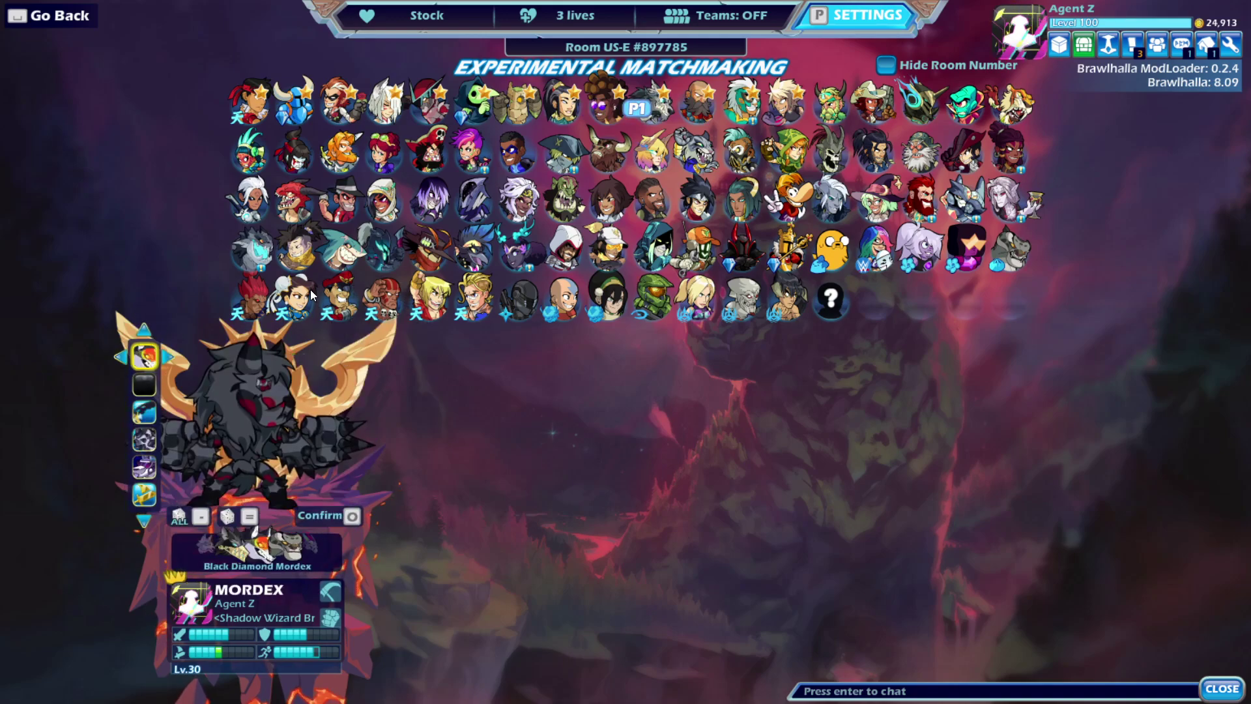
key(Left)
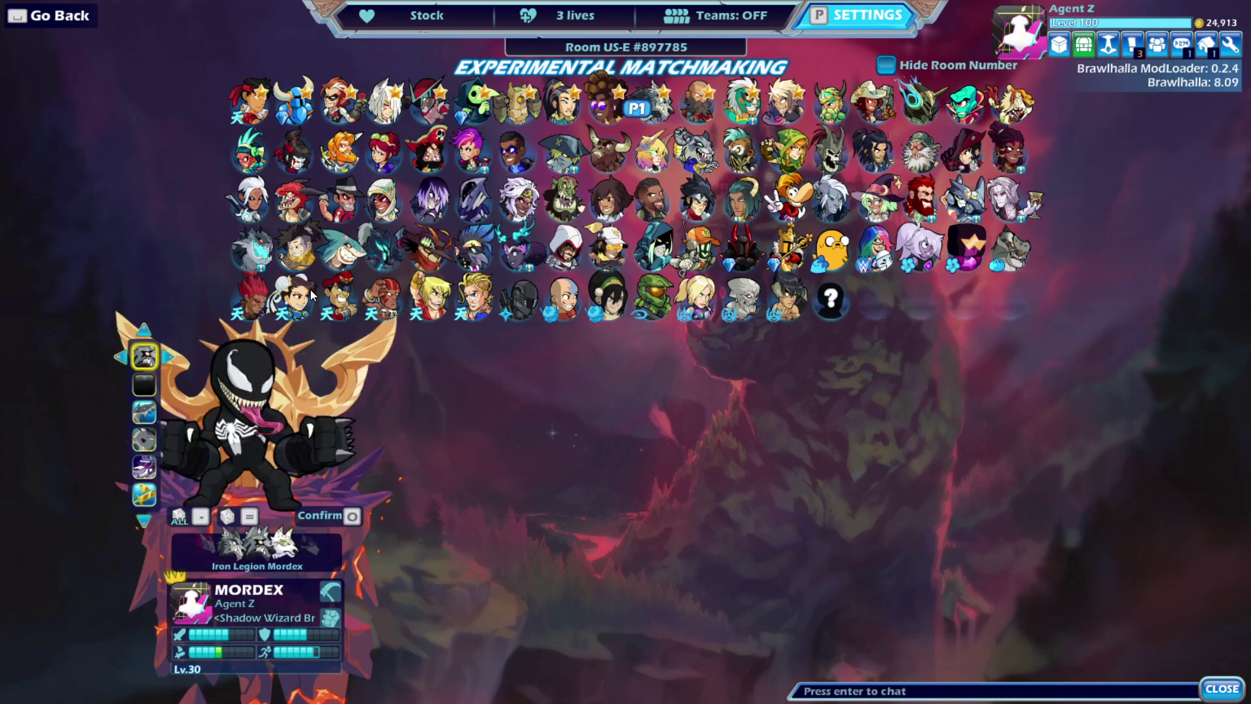
Step: Move on to Tezca and open his skin choices, showing Corrupted Blood Tezca
key(Escape)
key(Right)
key(Right)
key(o)
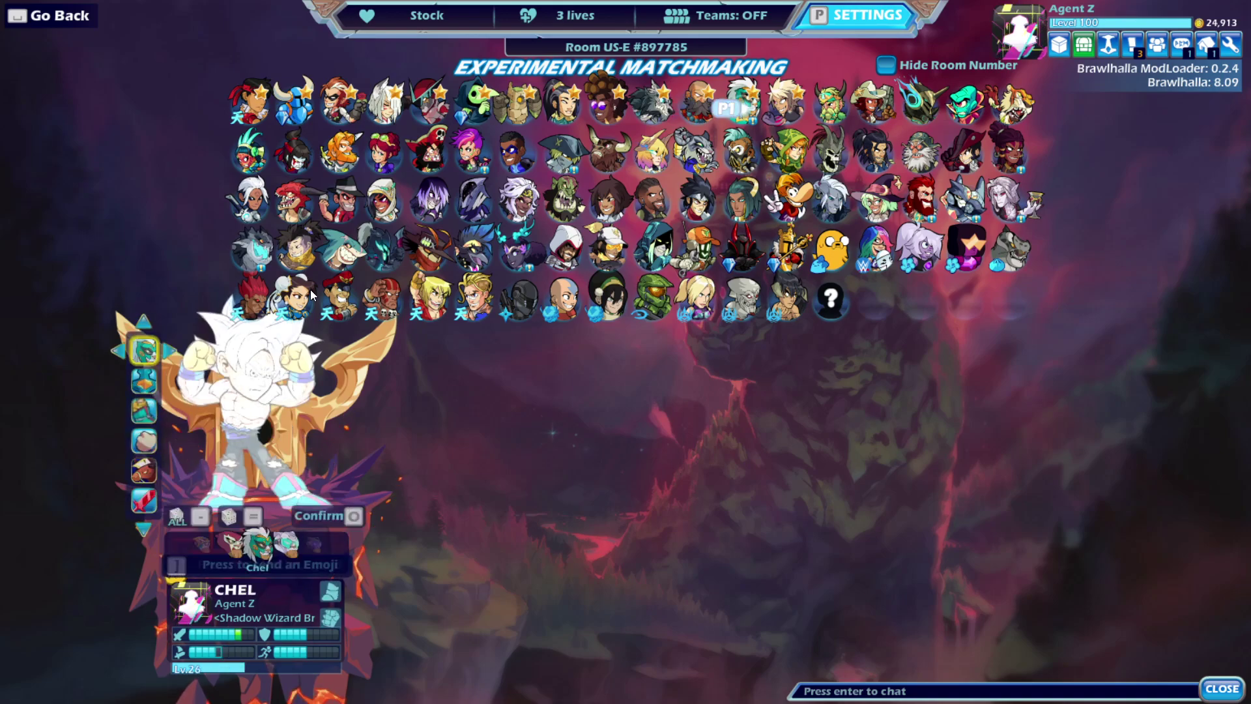
Step: Cycle Tezca's skins, then preview Petra's Garnet (Crossover) and Obake Petra skins
key(Right)
key(Right)
key(Right)
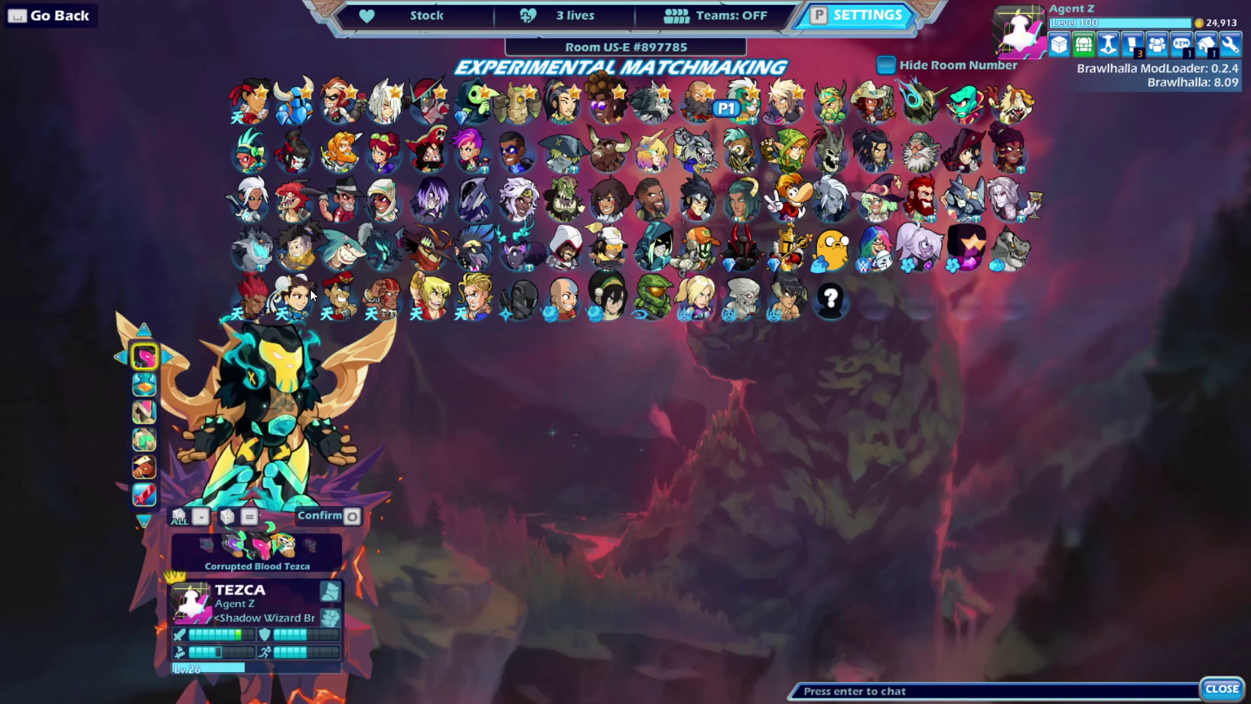
key(Escape)
key(Right)
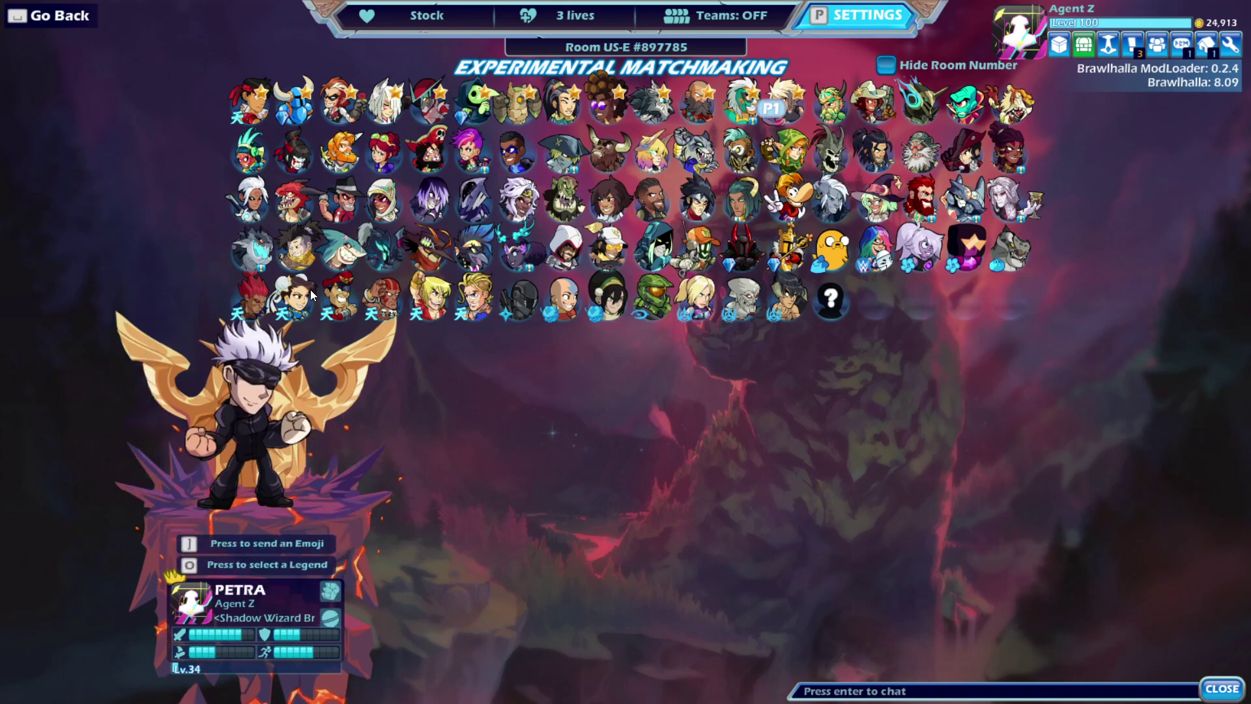
key(o)
key(Left)
key(Right)
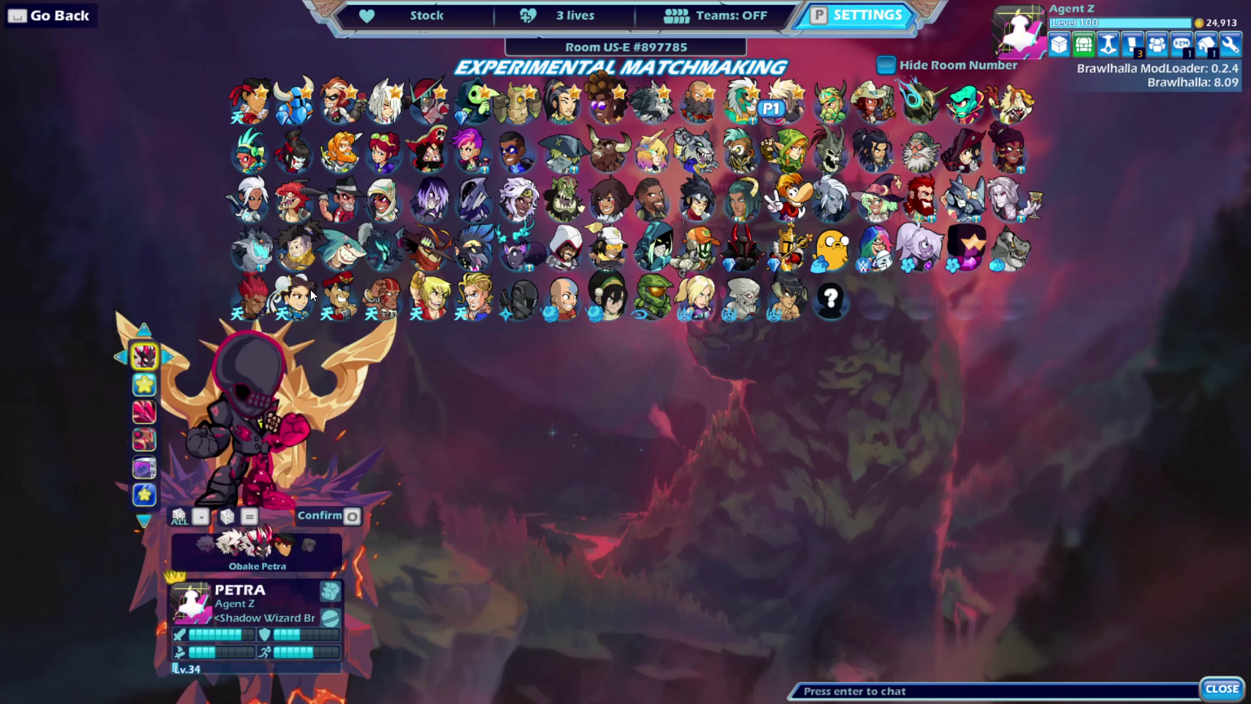
key(Right)
key(Left)
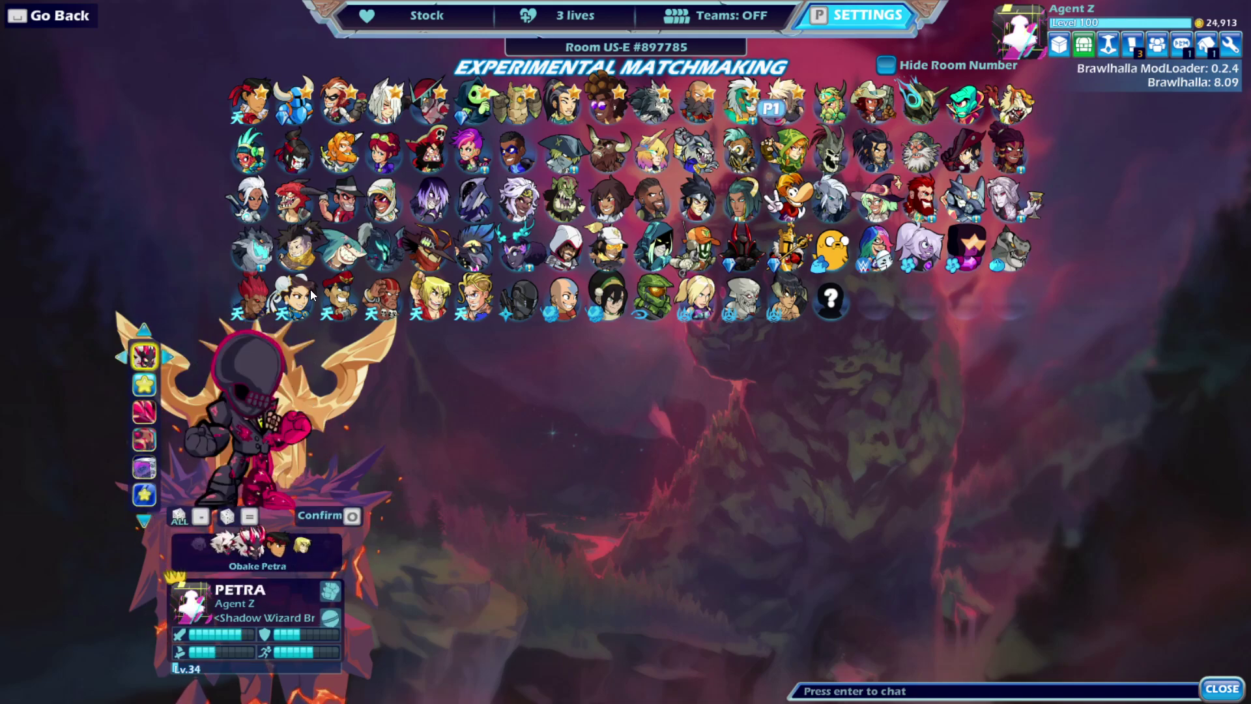
key(Escape)
key(Right)
key(Right)
key(Right)
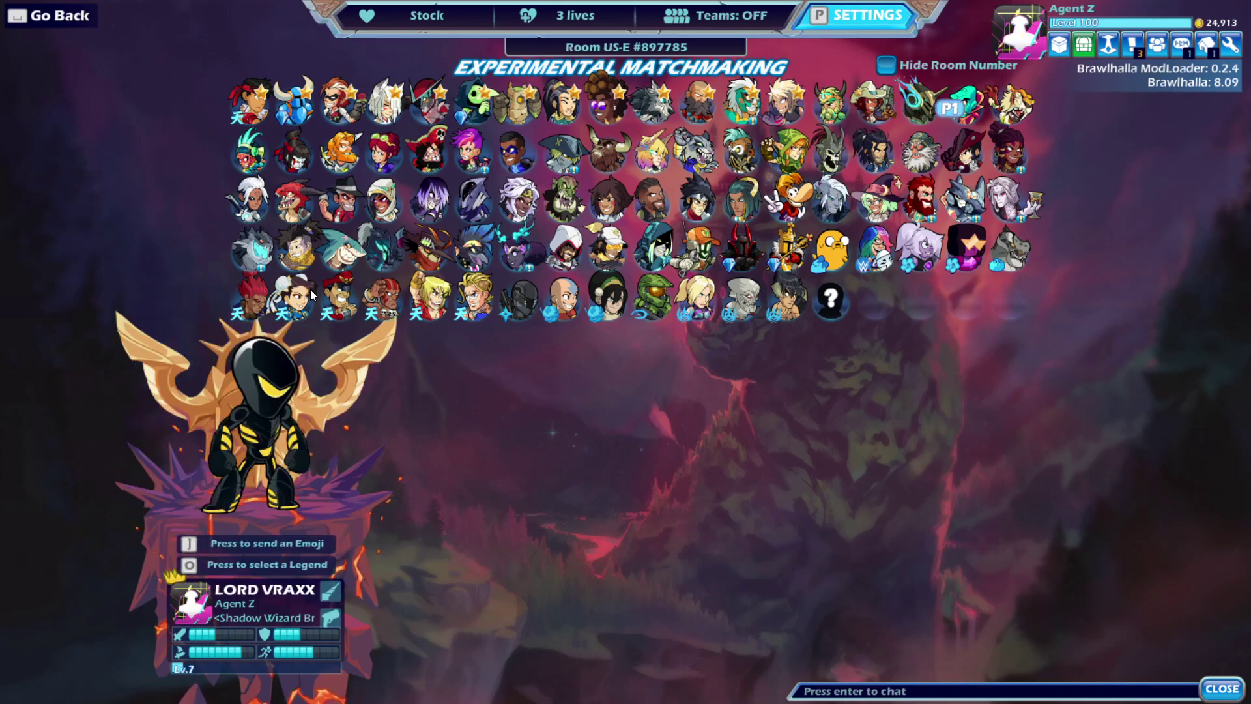
Step: Move past Teros and Queen Nai to Val, previewing Nutcracker Val and Future Wave Val
key(Left)
key(Left)
key(Left)
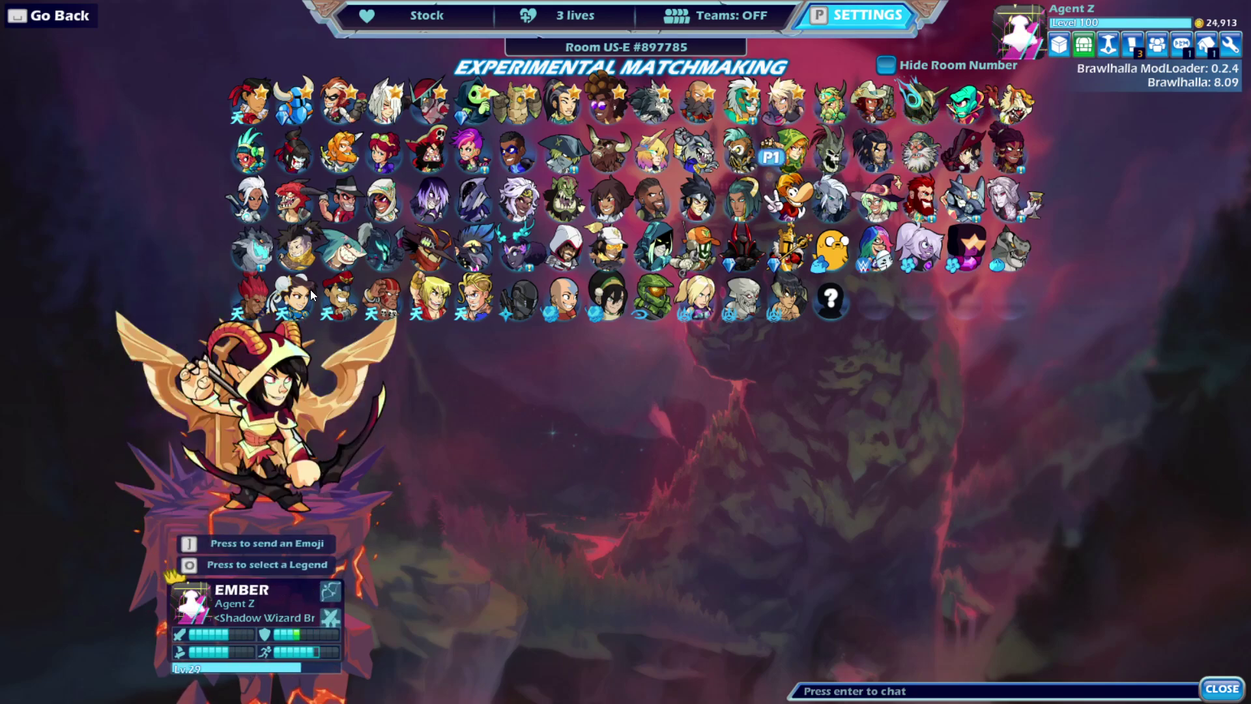
key(Left)
key(Left)
key(Left)
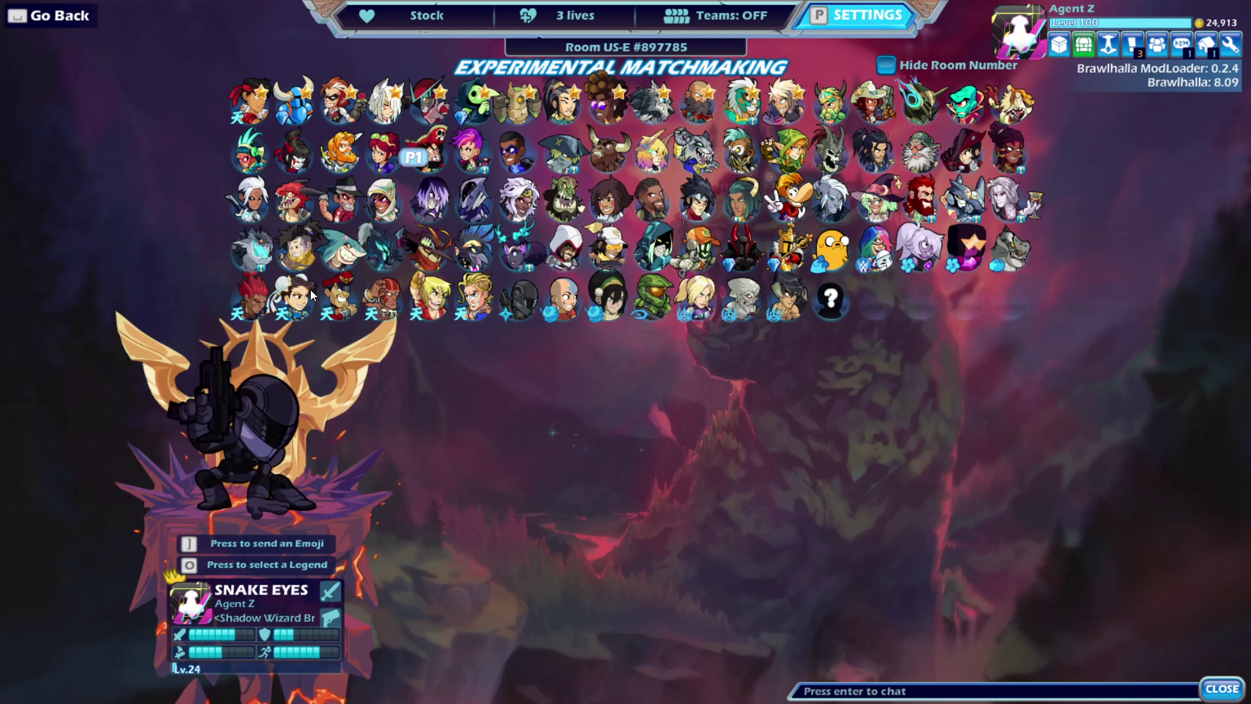
key(Down)
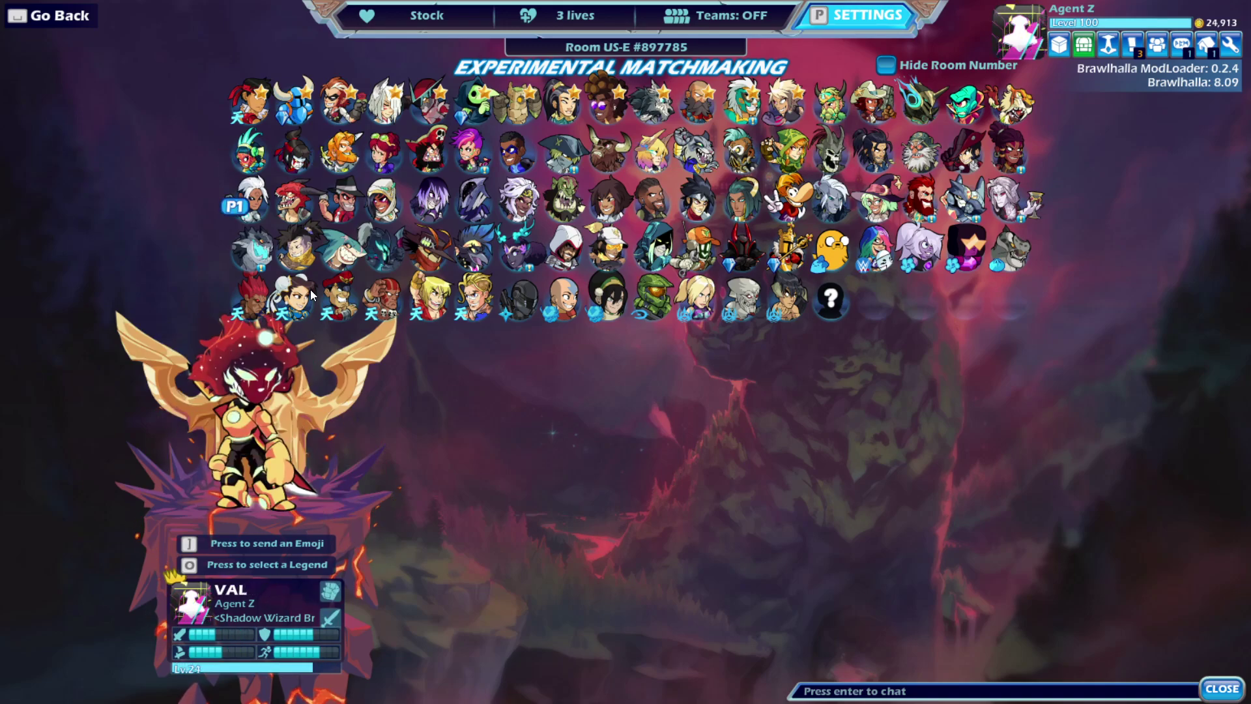
key(o)
key(Right)
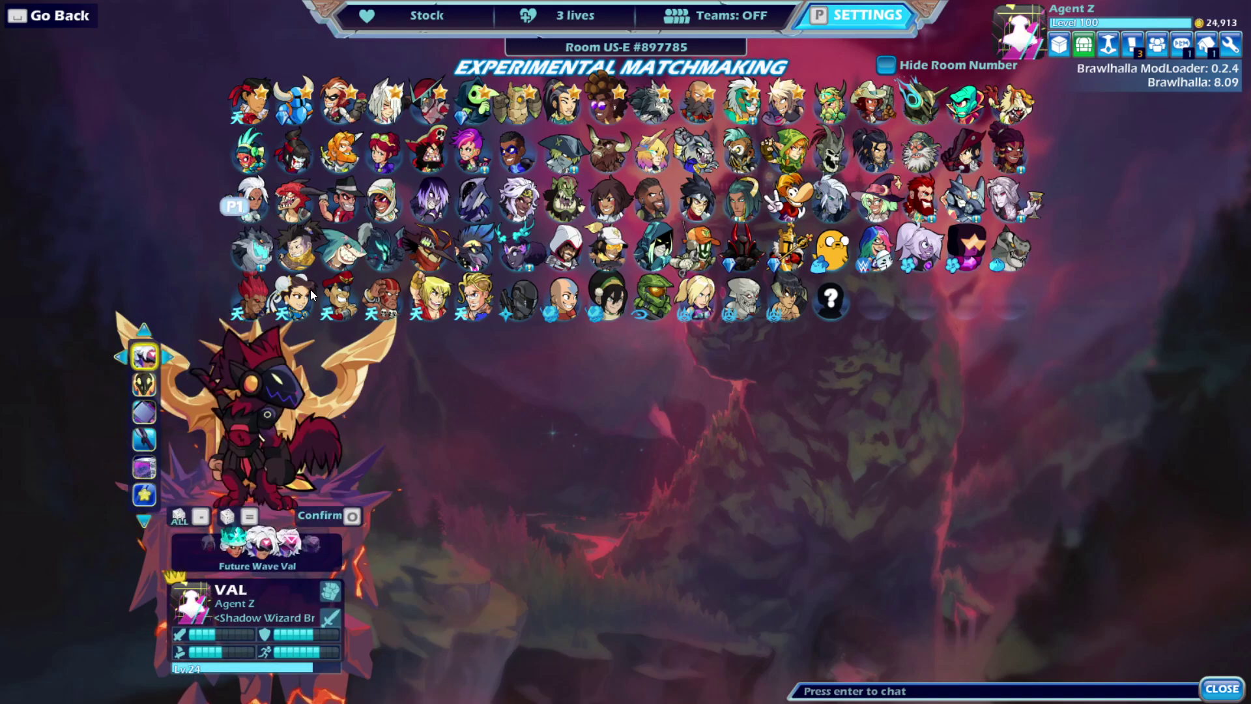
key(Left)
key(Right)
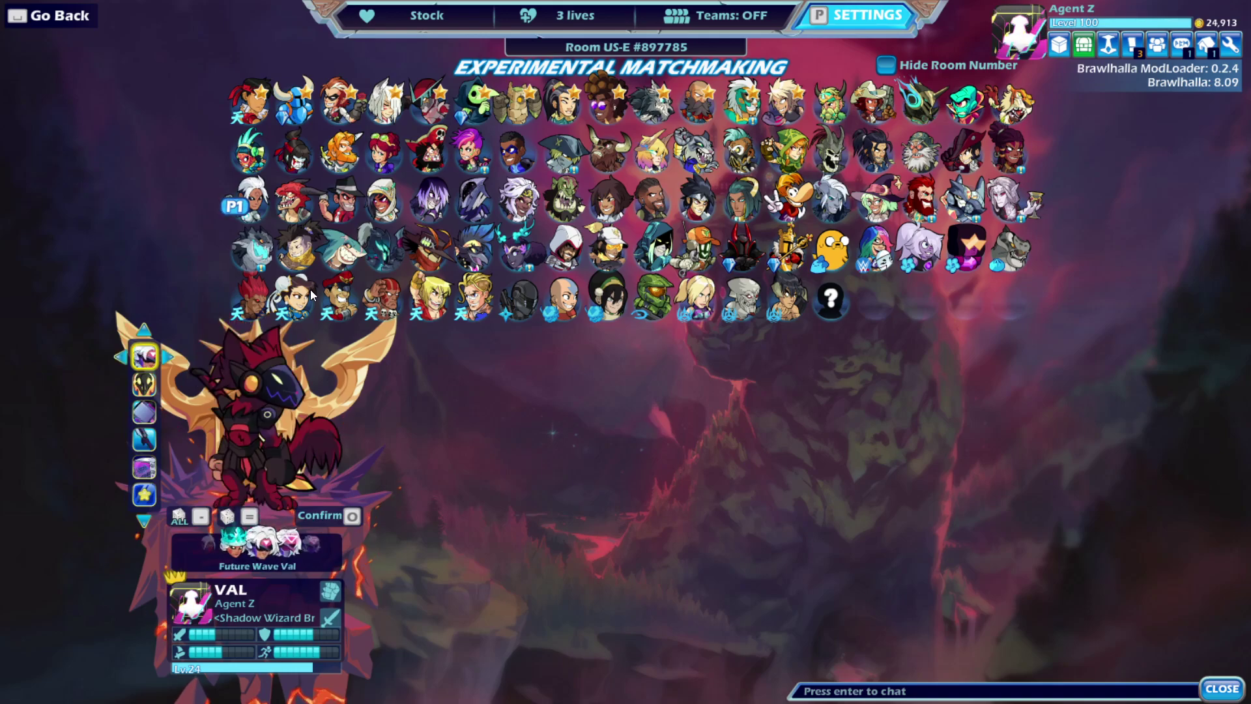
key(o)
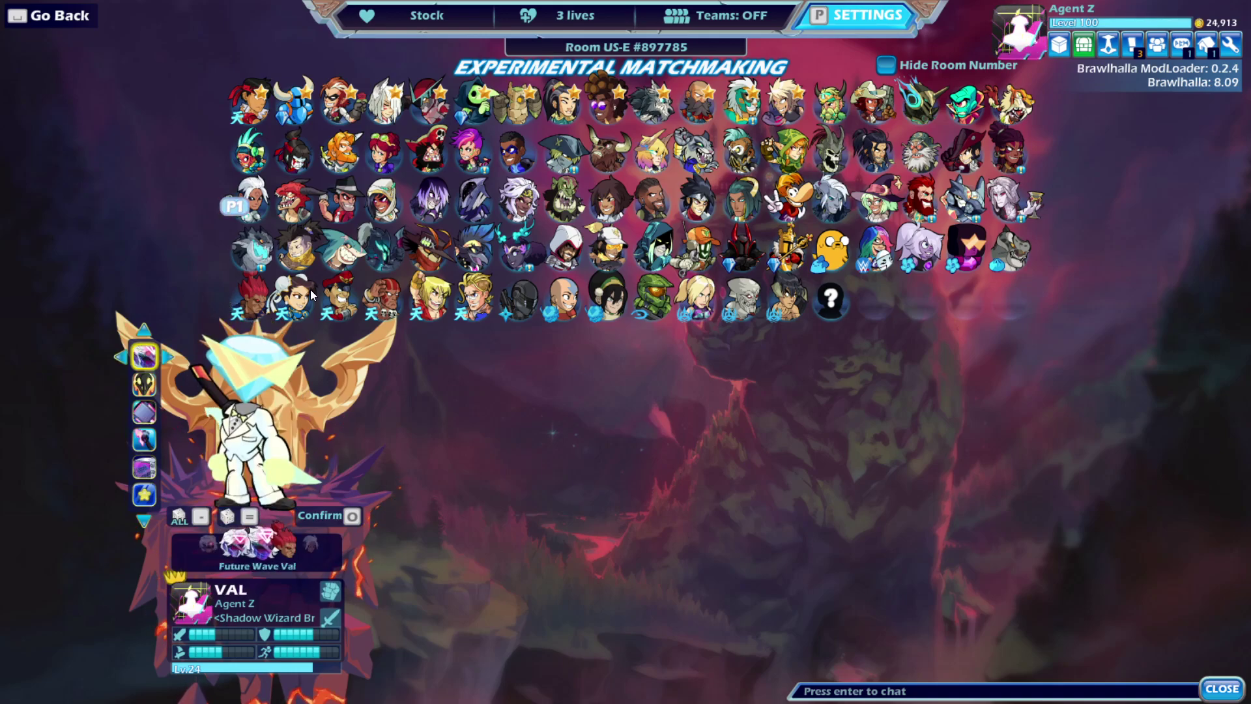
Step: Preview Cross in his default and Luke (Crossover) skins
key(Right)
key(Right)
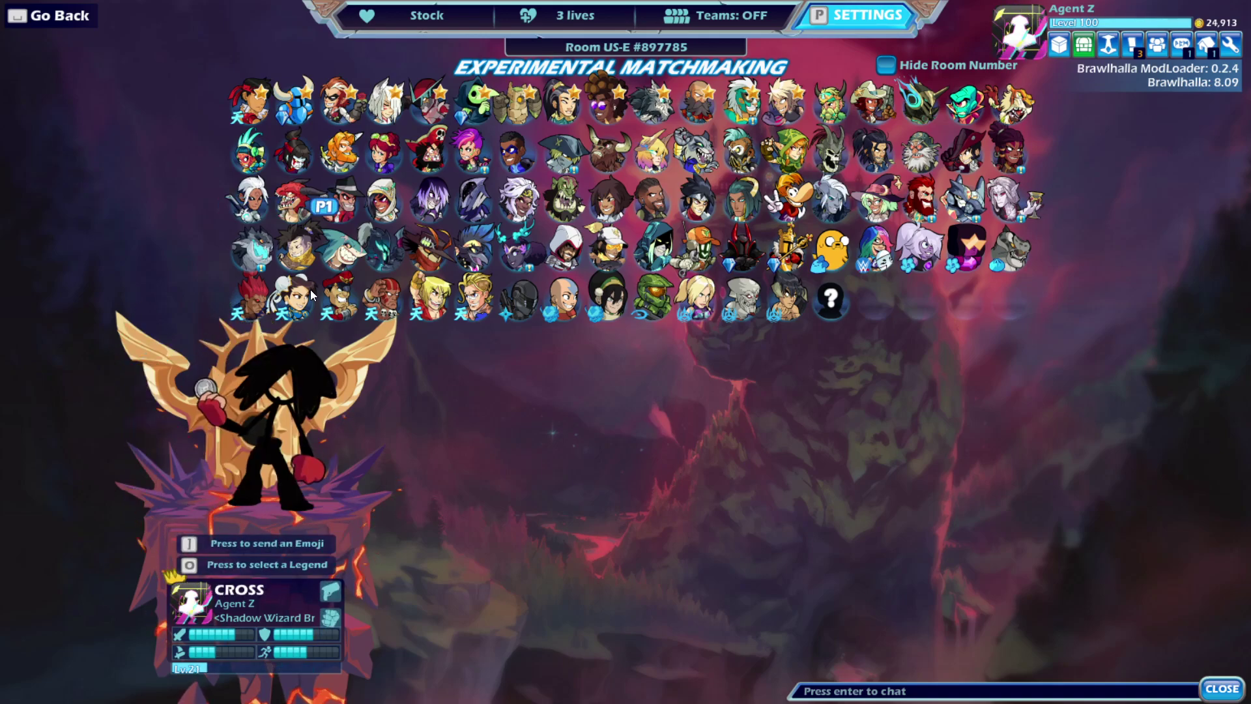
key(o)
key(Left)
key(Left)
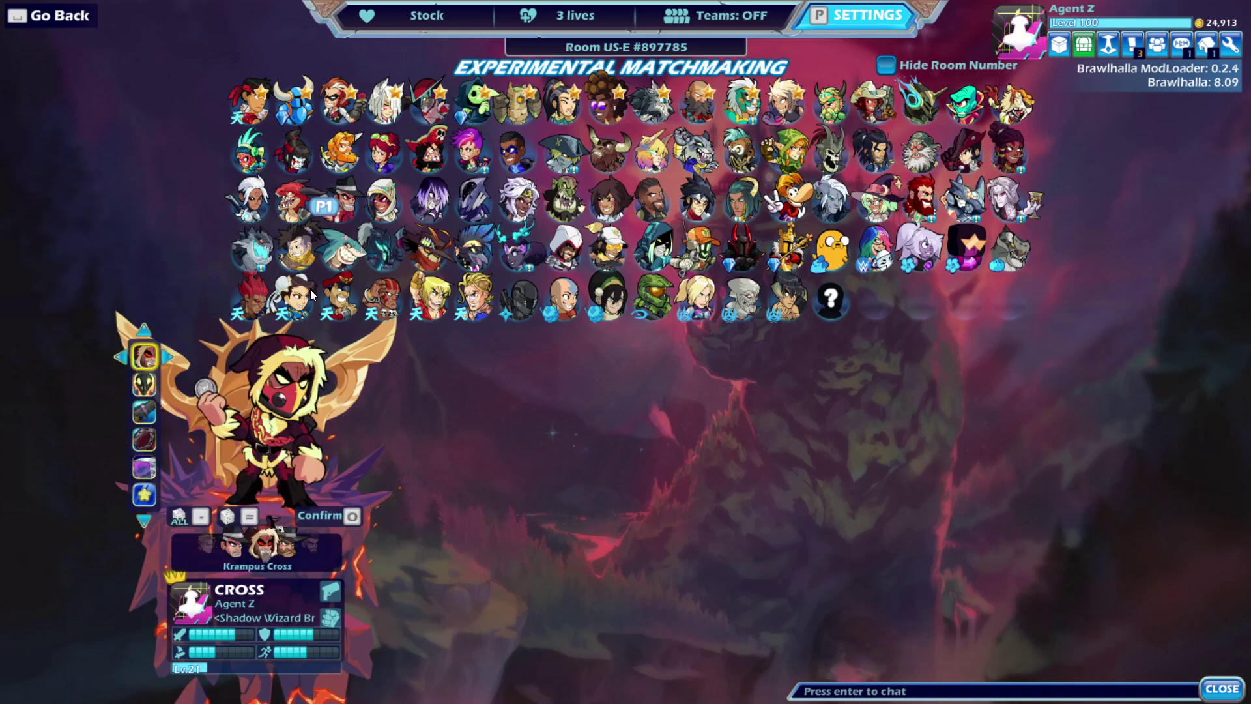
key(Left)
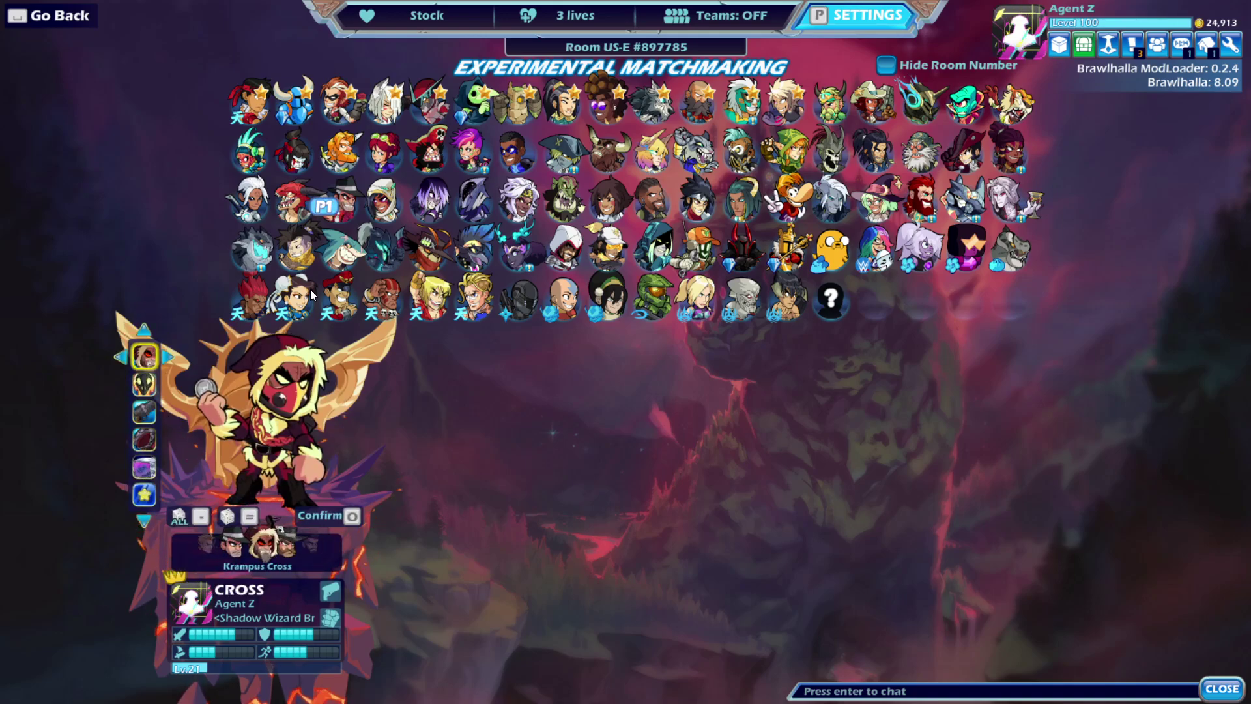
key(Escape)
Step: Move past Artemis and Xull to Jiro, previewing Oendan, Shogun and Specialist Jiro skins
key(Right)
key(Right)
key(Right)
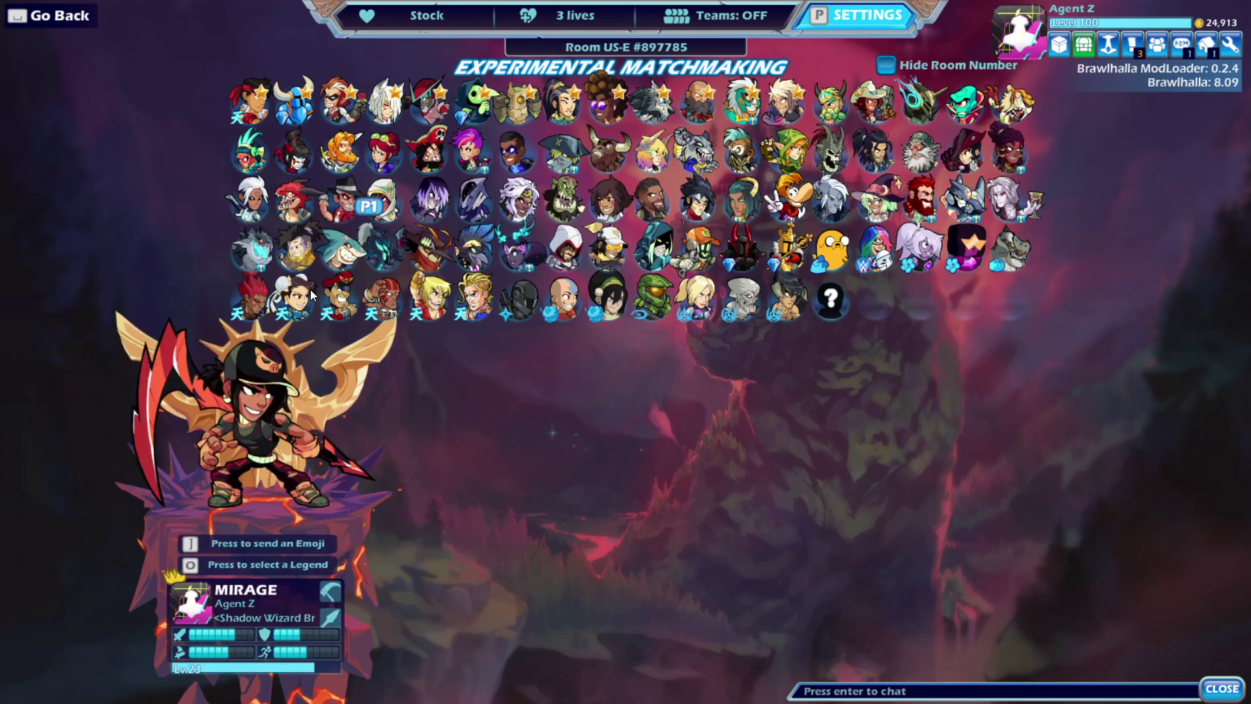
key(Left)
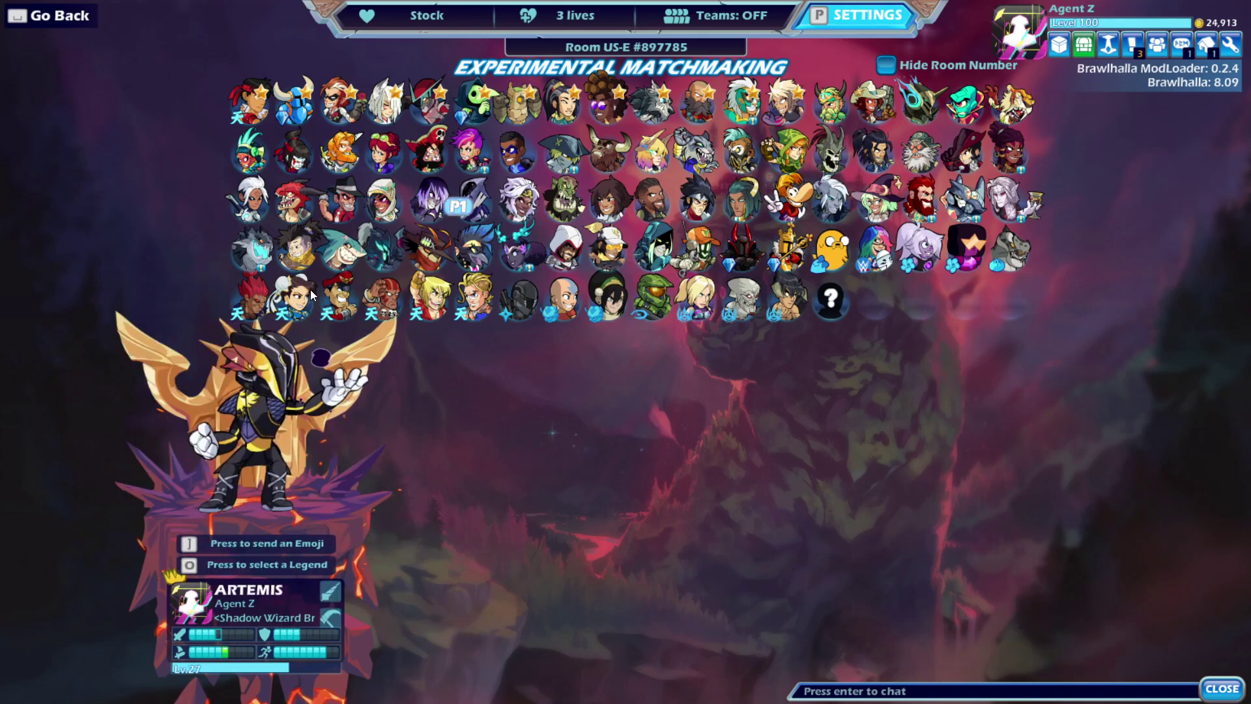
key(Right)
key(Right)
key(Right)
key(o)
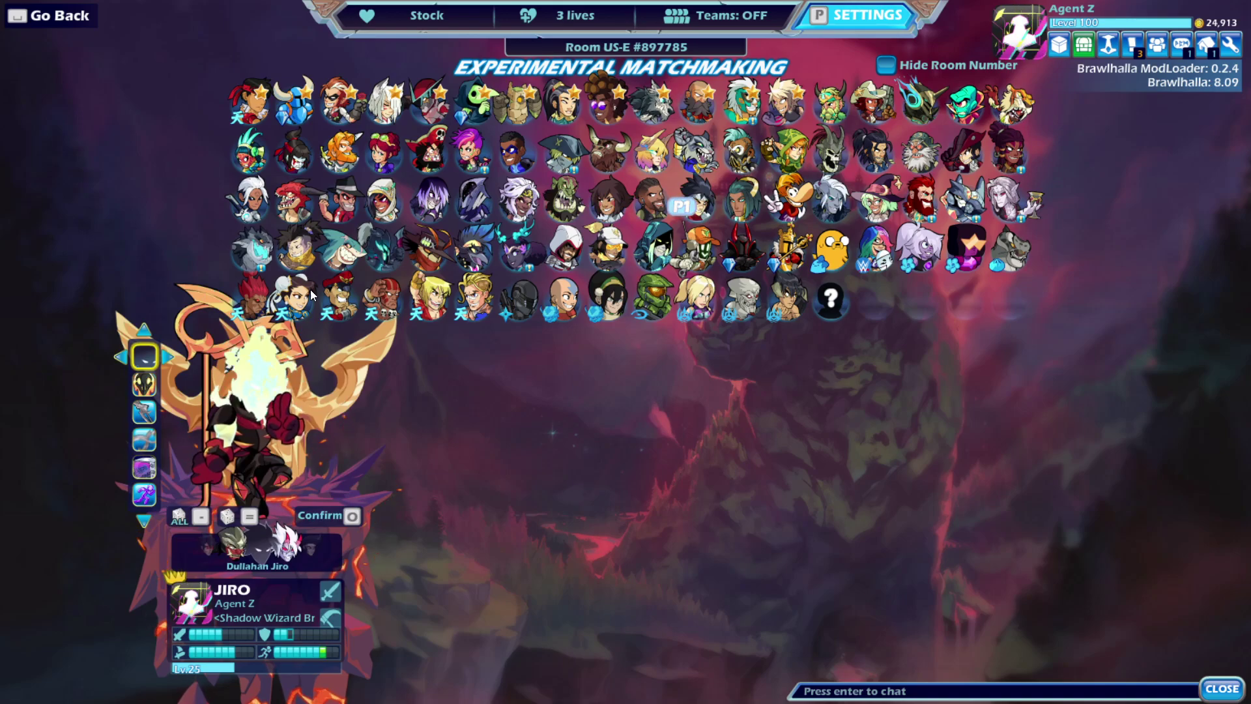
key(Right)
key(Right)
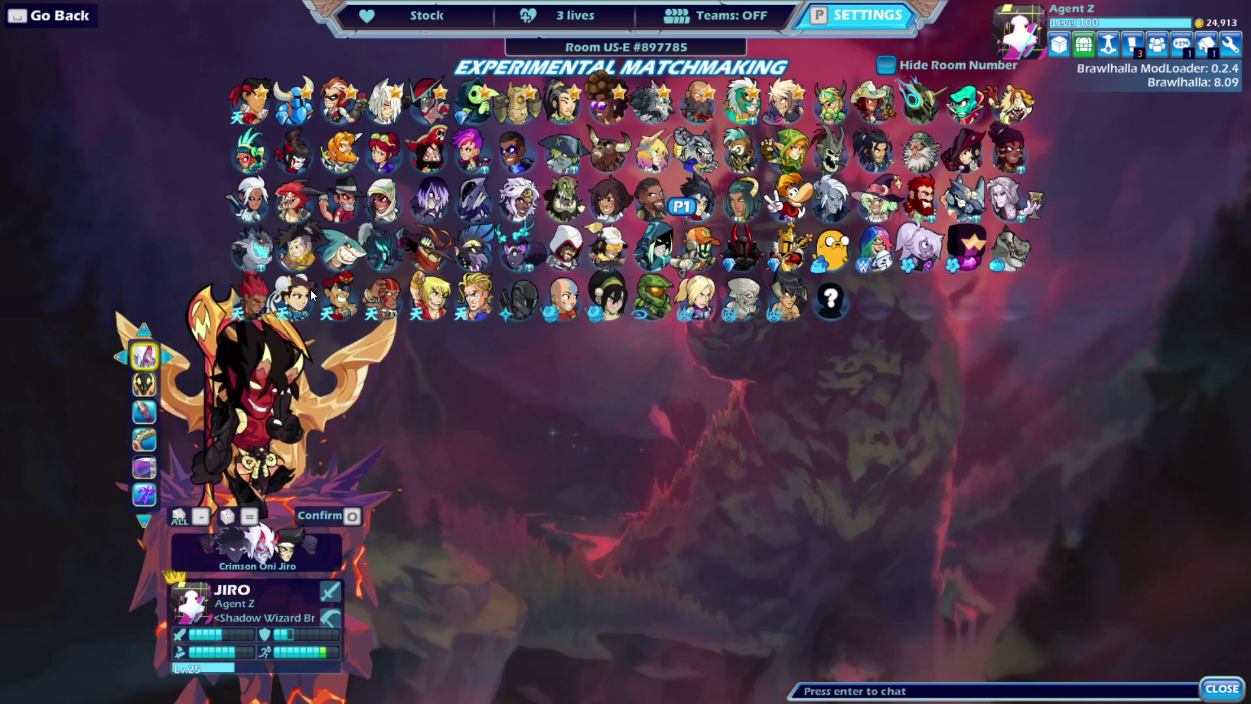
key(Right)
key(Right)
key(Right)
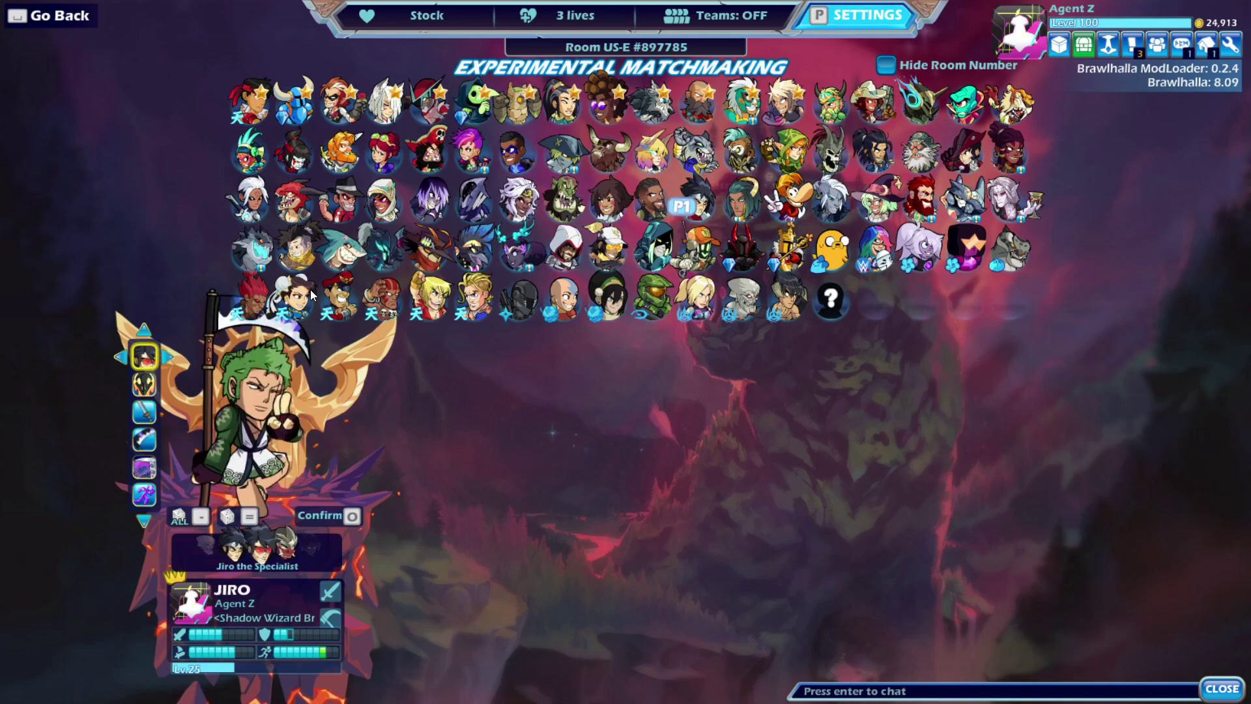
key(Left)
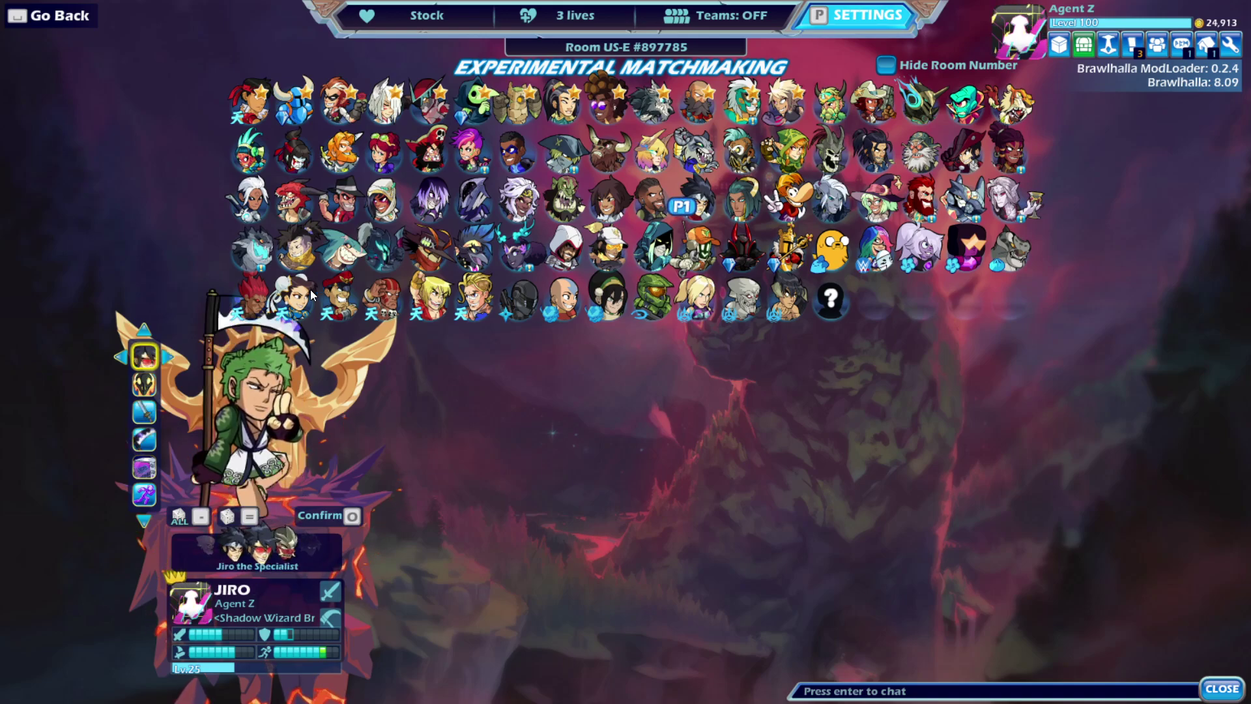
Step: Lock in and unlock Rayman, then move past Fait to Onyx's skin list
key(Right)
key(Right)
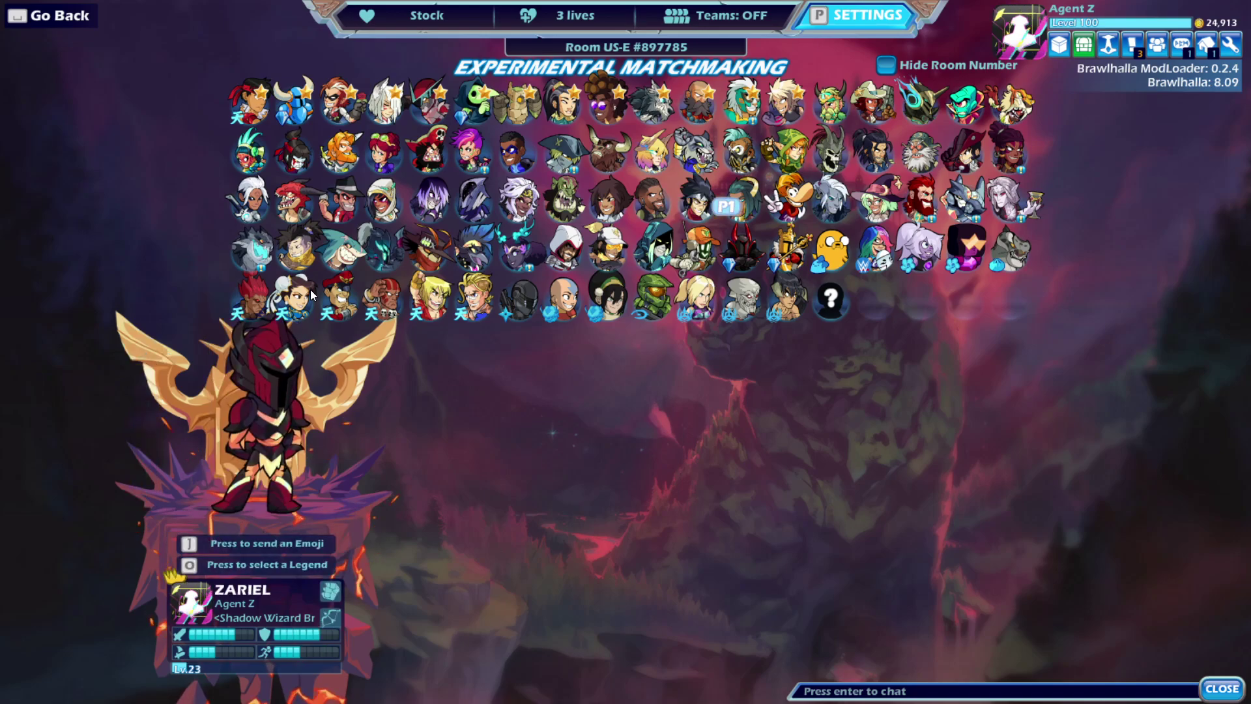
key(Return)
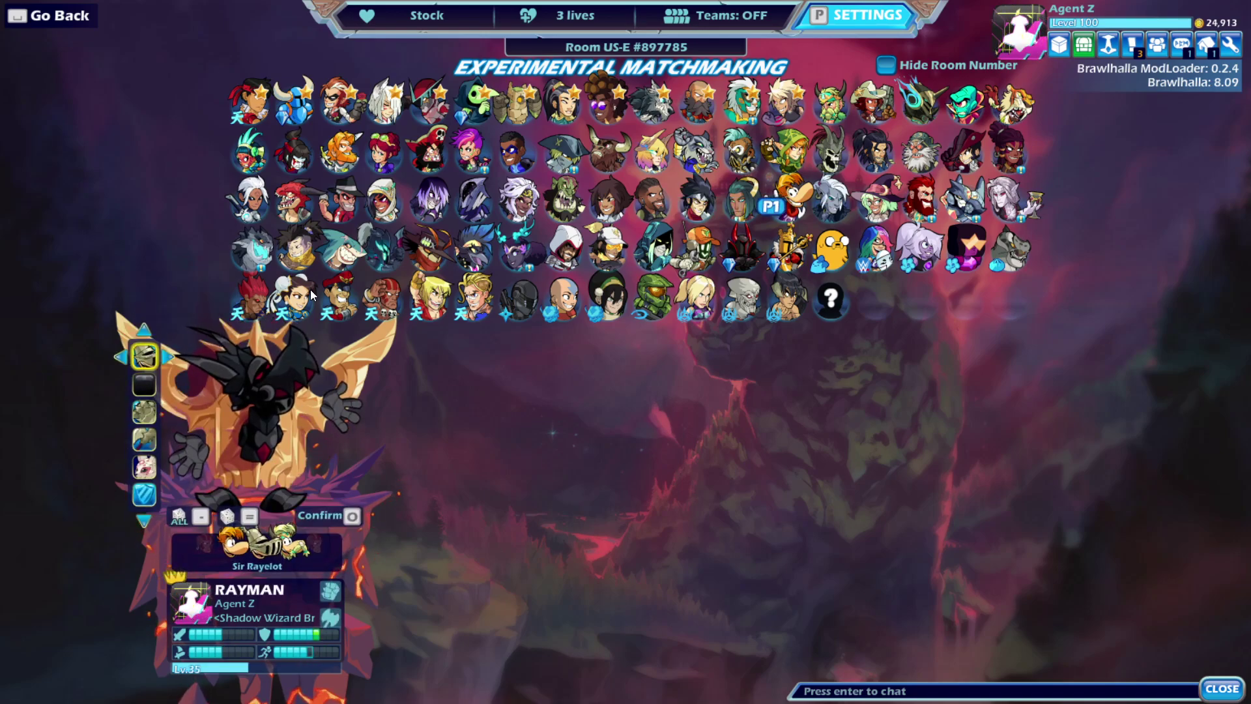
key(Escape)
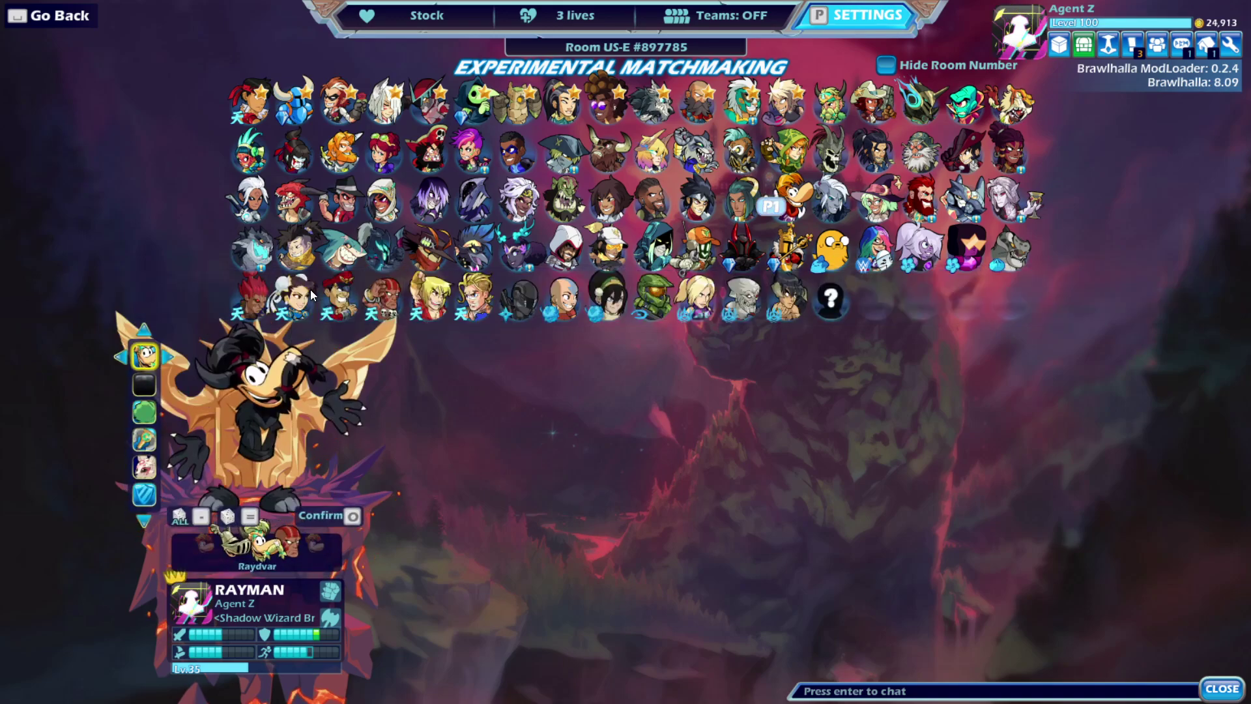
key(Right)
key(Right)
key(Right)
key(Right)
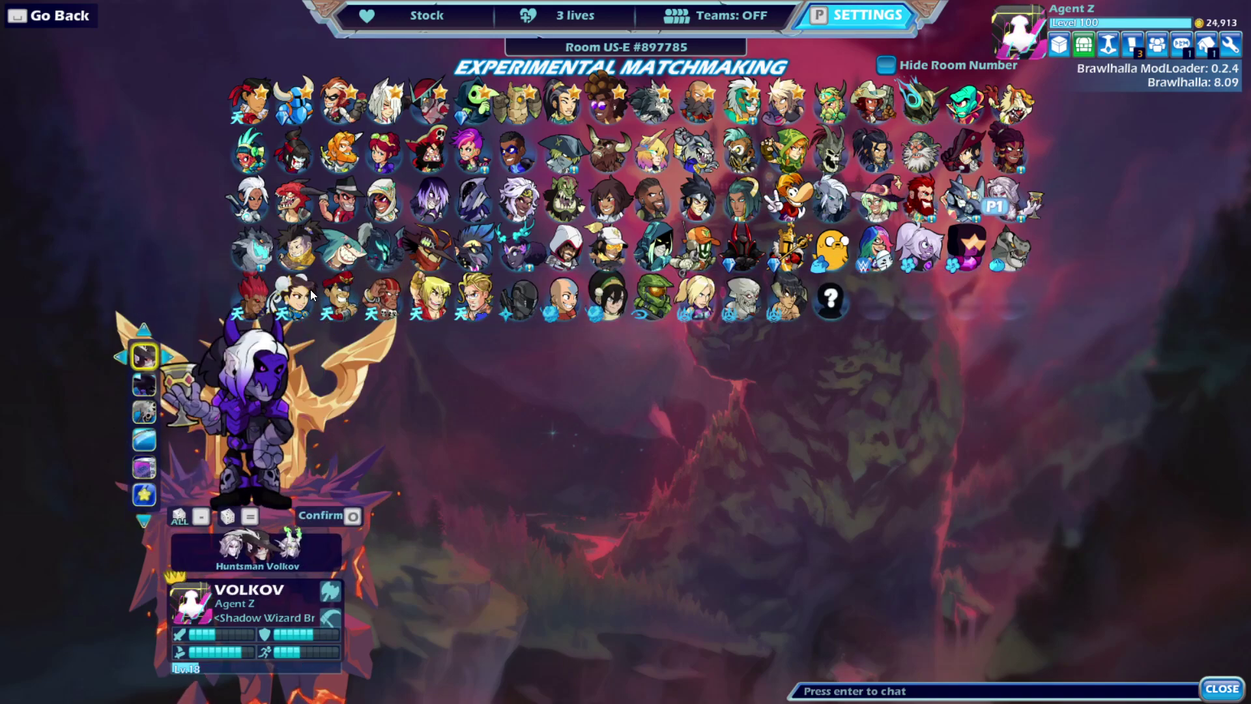
key(Right)
key(o)
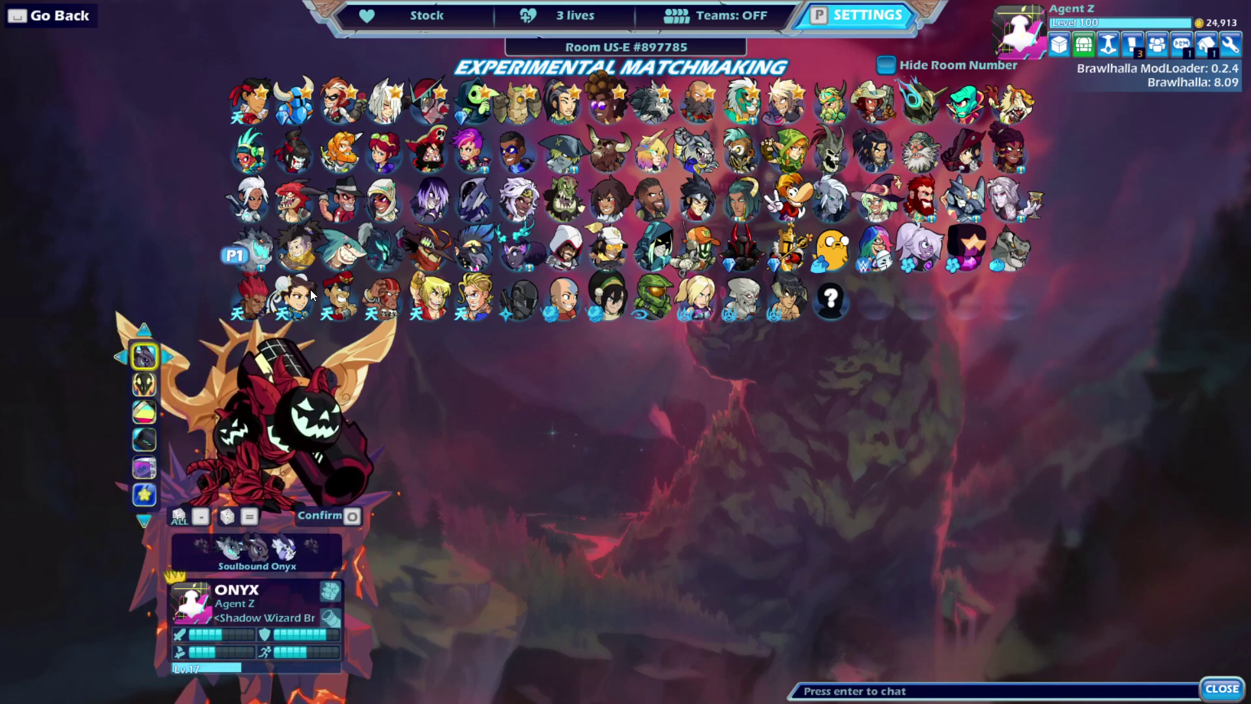
Step: Preview Mako, Jaeyun, Magyar, Reno, Ezio, Thea's Sonic skin, Jake, Tai Lung, Dhalsim, Snake Eyes and Master Chief
key(Right)
key(Right)
key(Left)
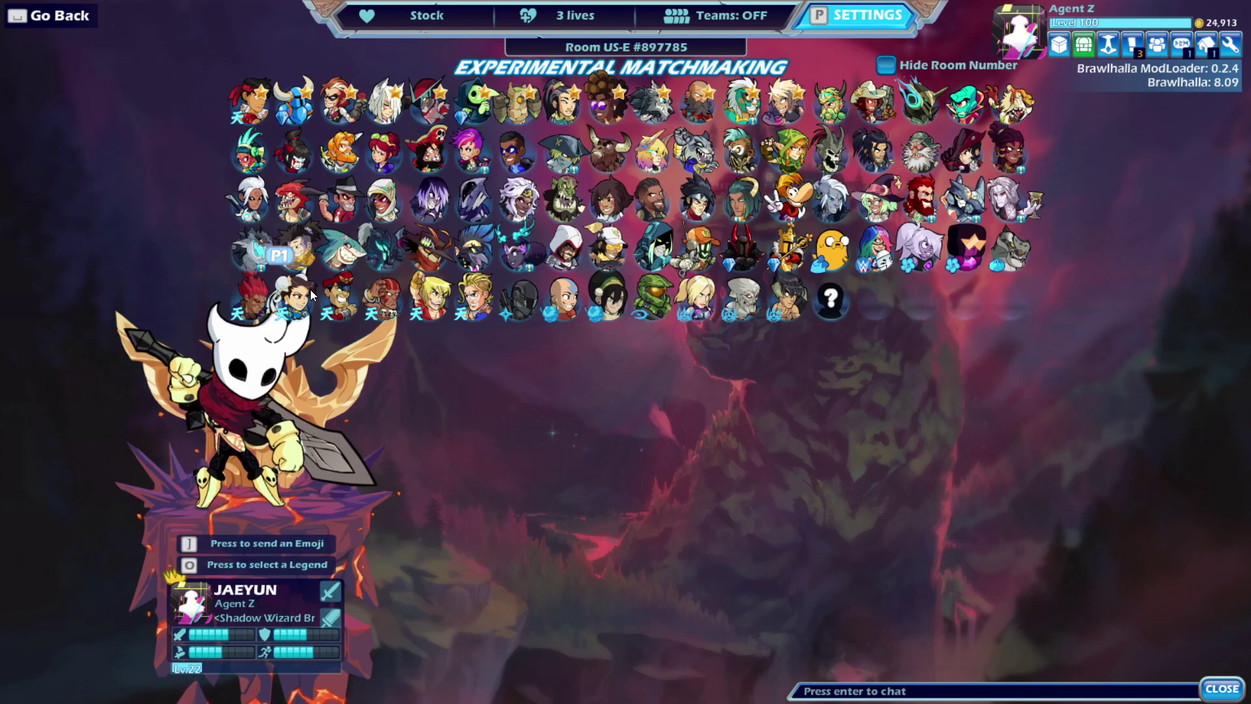
key(Right)
key(Right)
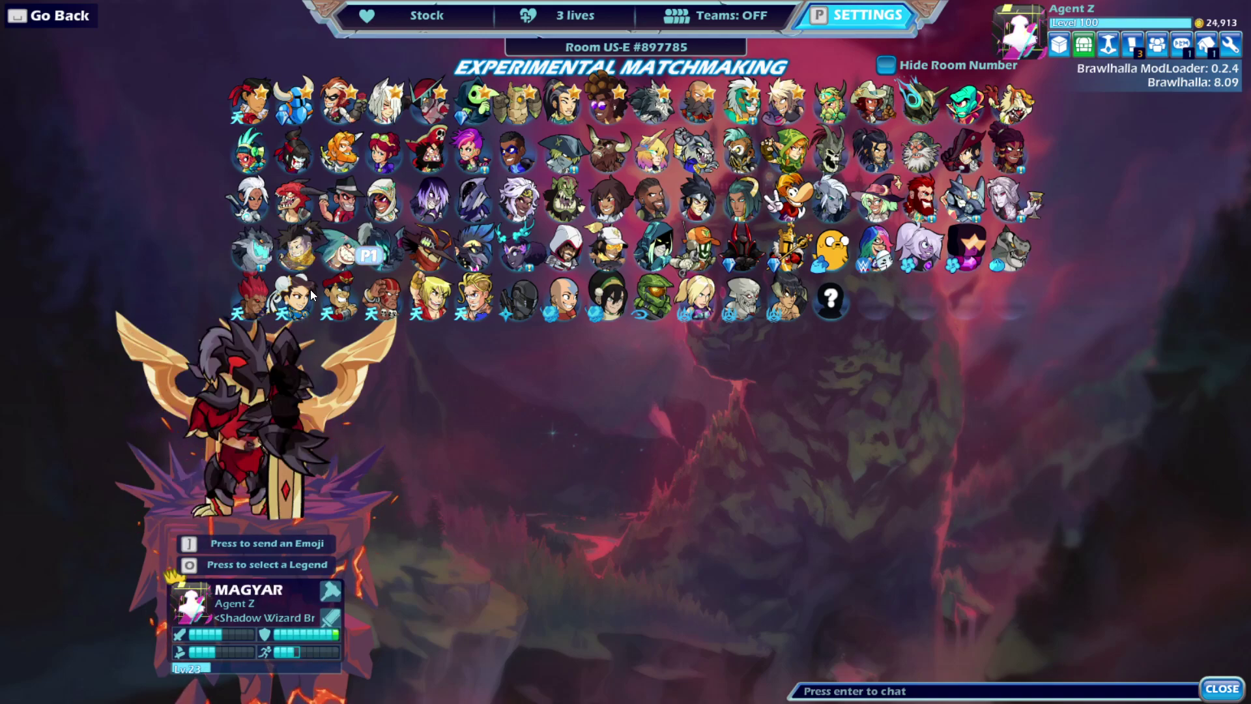
key(Right)
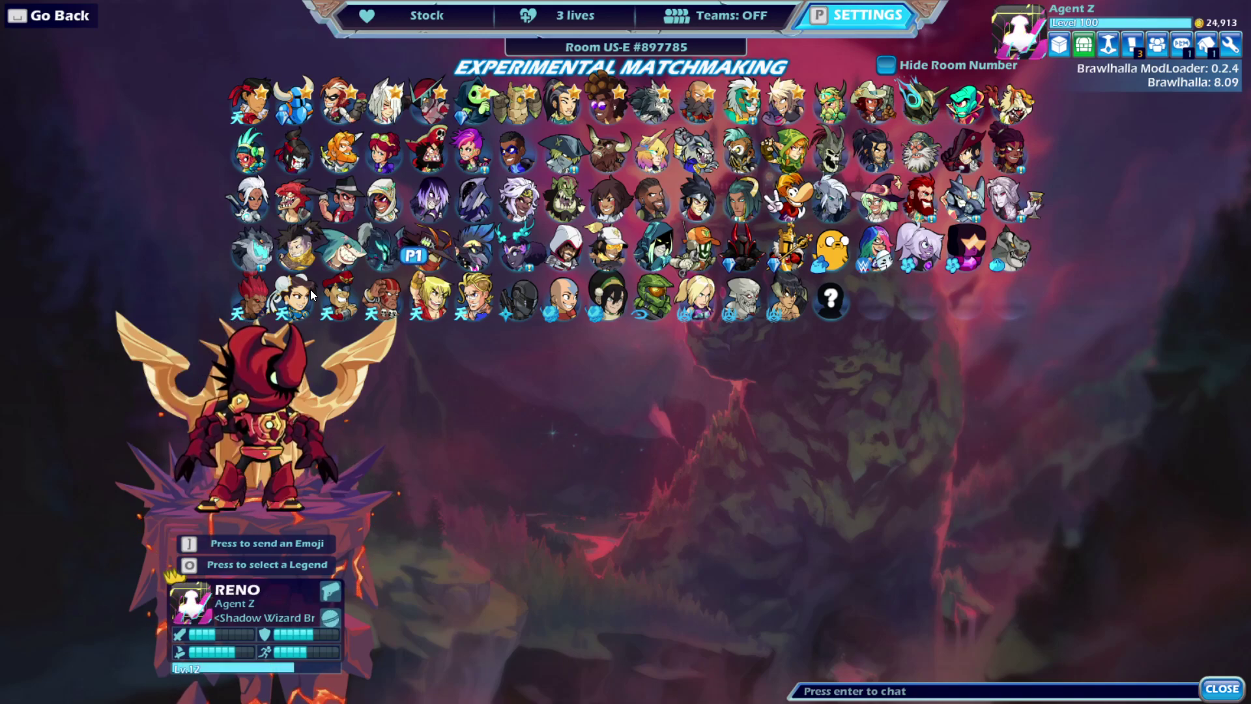
key(Right)
key(Right)
key(Right)
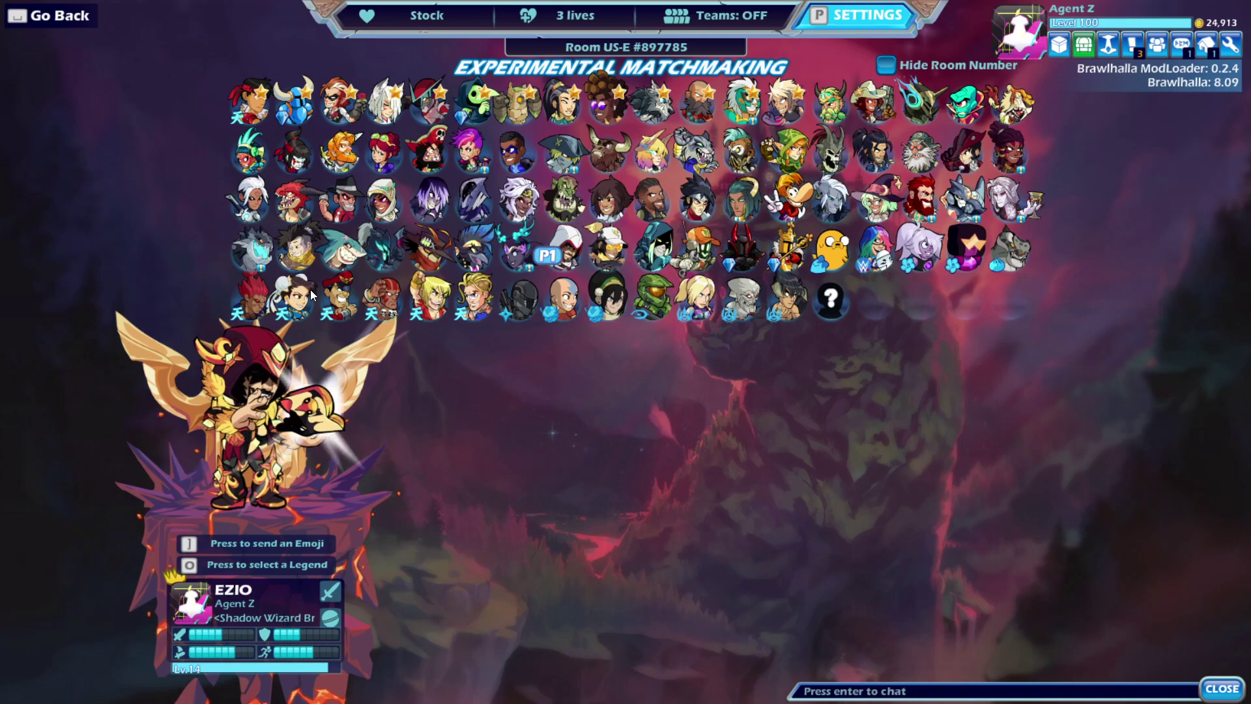
key(Right)
key(Right)
key(Right)
key(Right)
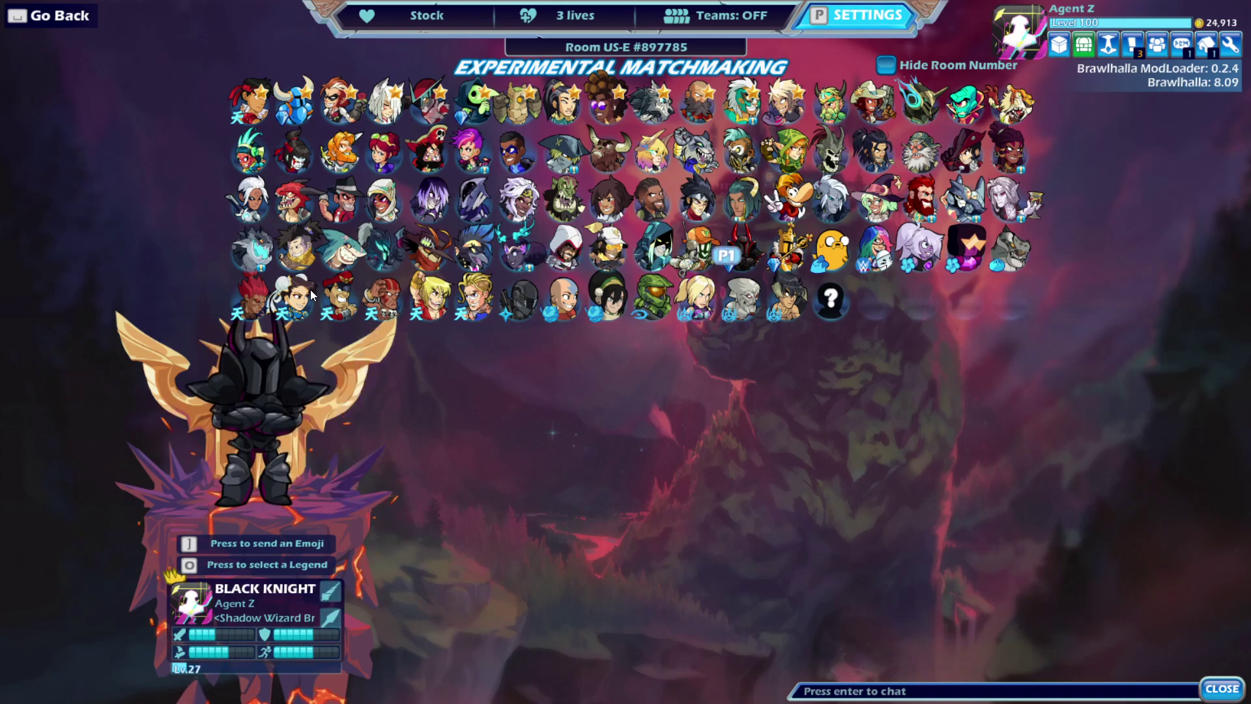
key(Right)
key(Right)
key(Right)
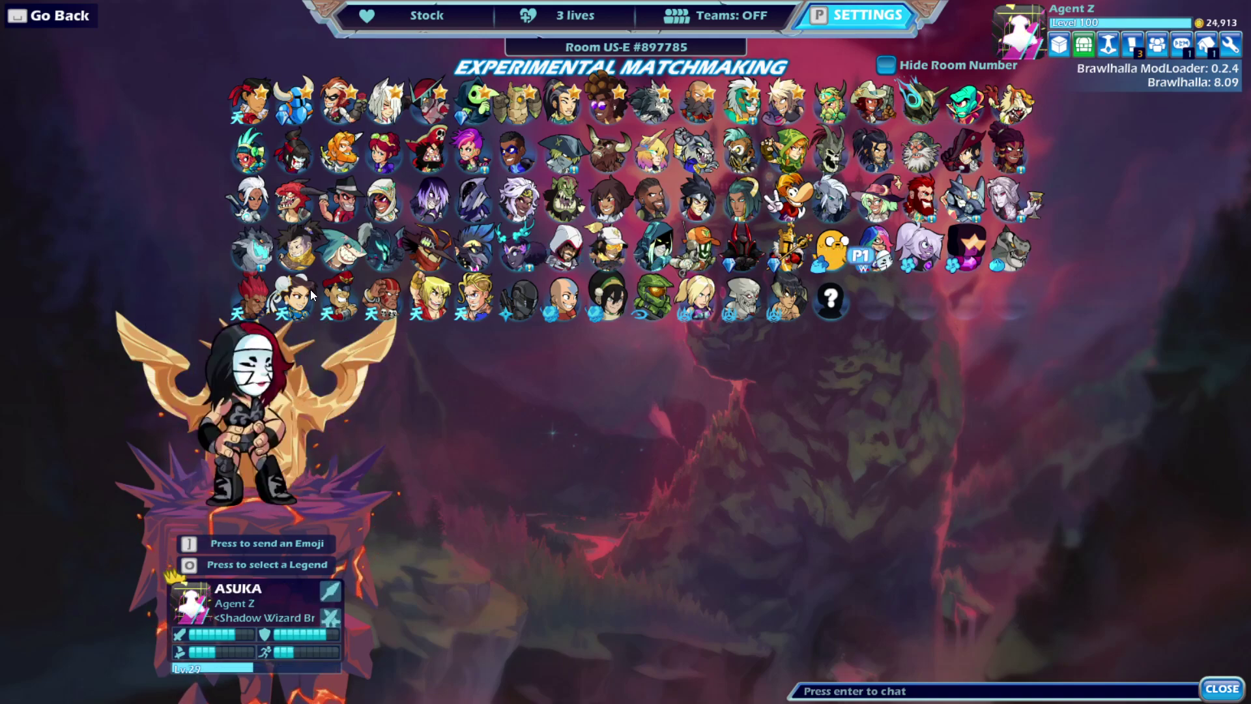
key(Right)
key(Right)
key(Right)
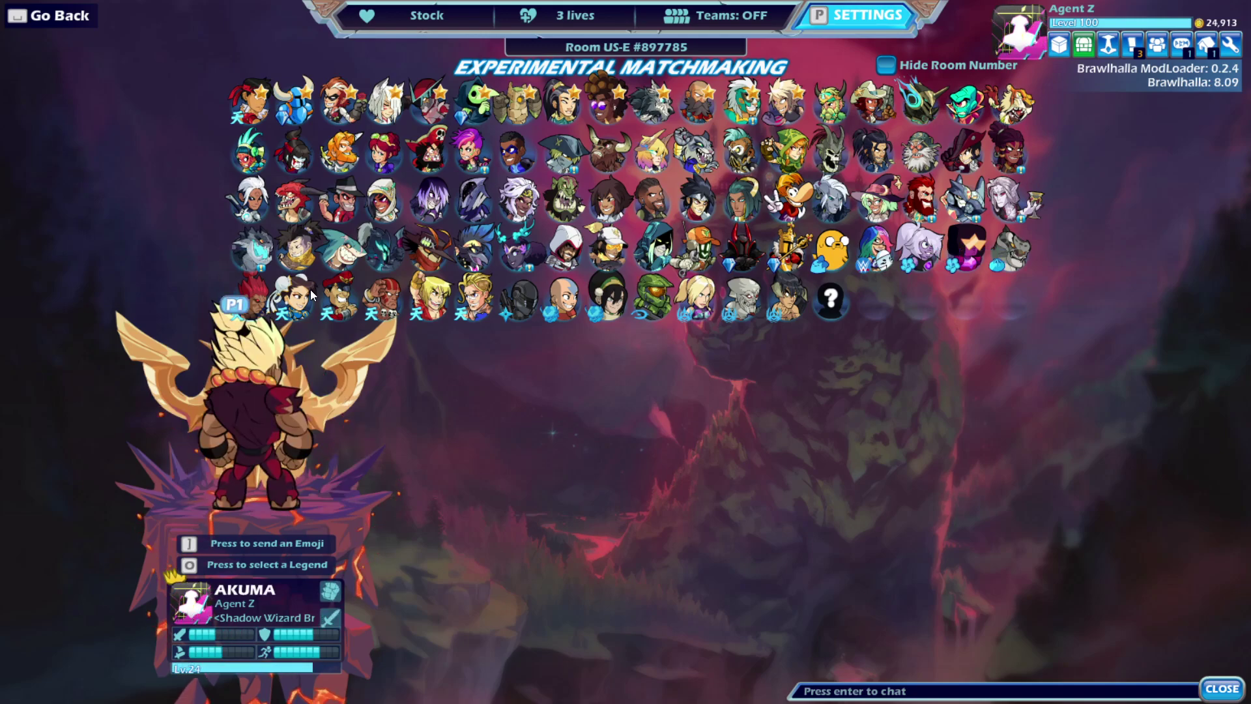
key(Right)
key(Right)
key(Right)
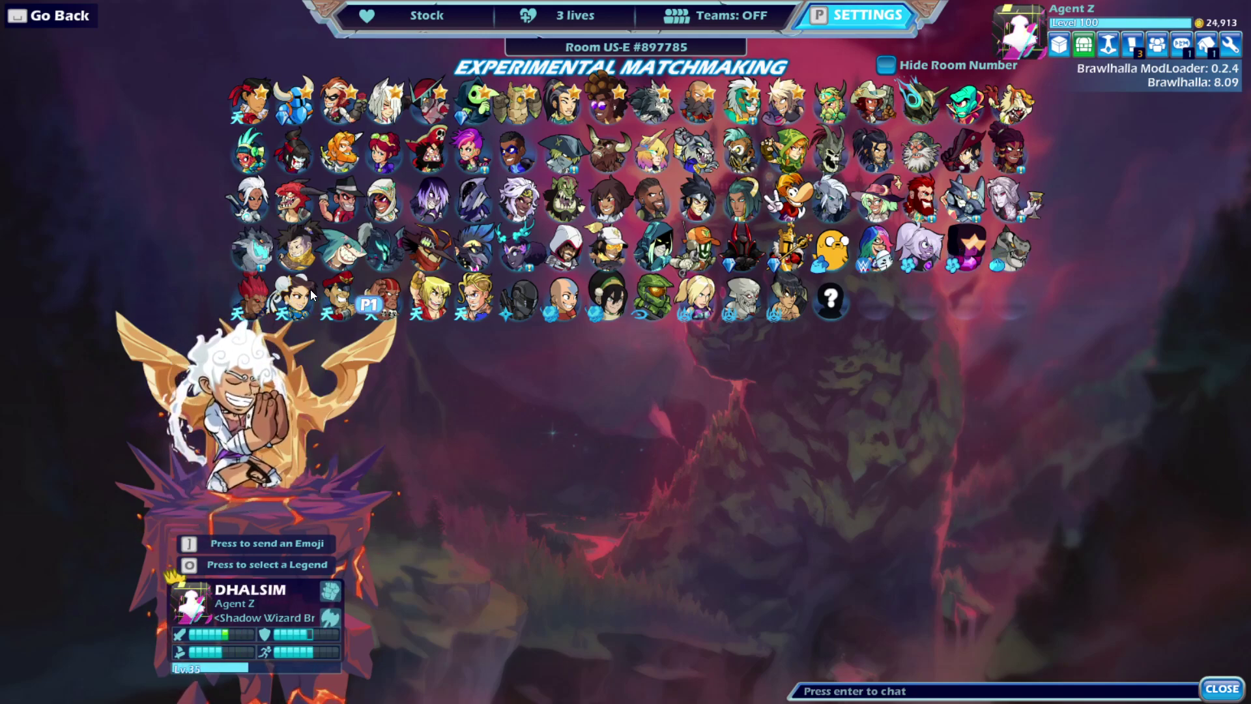
key(Right)
key(Right)
key(Right)
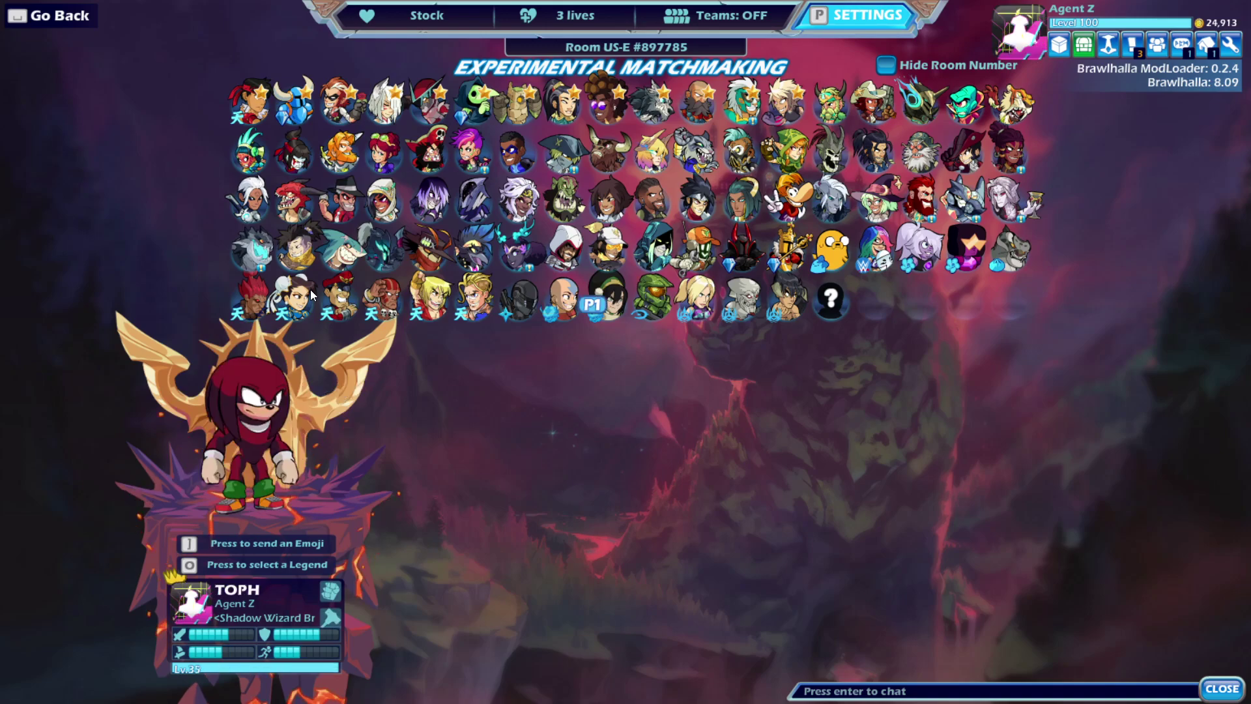
key(Right)
key(Right)
Step: Glance back at Lucien, Ezio and Sidra, then leave legend select for the main menu
key(Up)
key(Up)
key(Up)
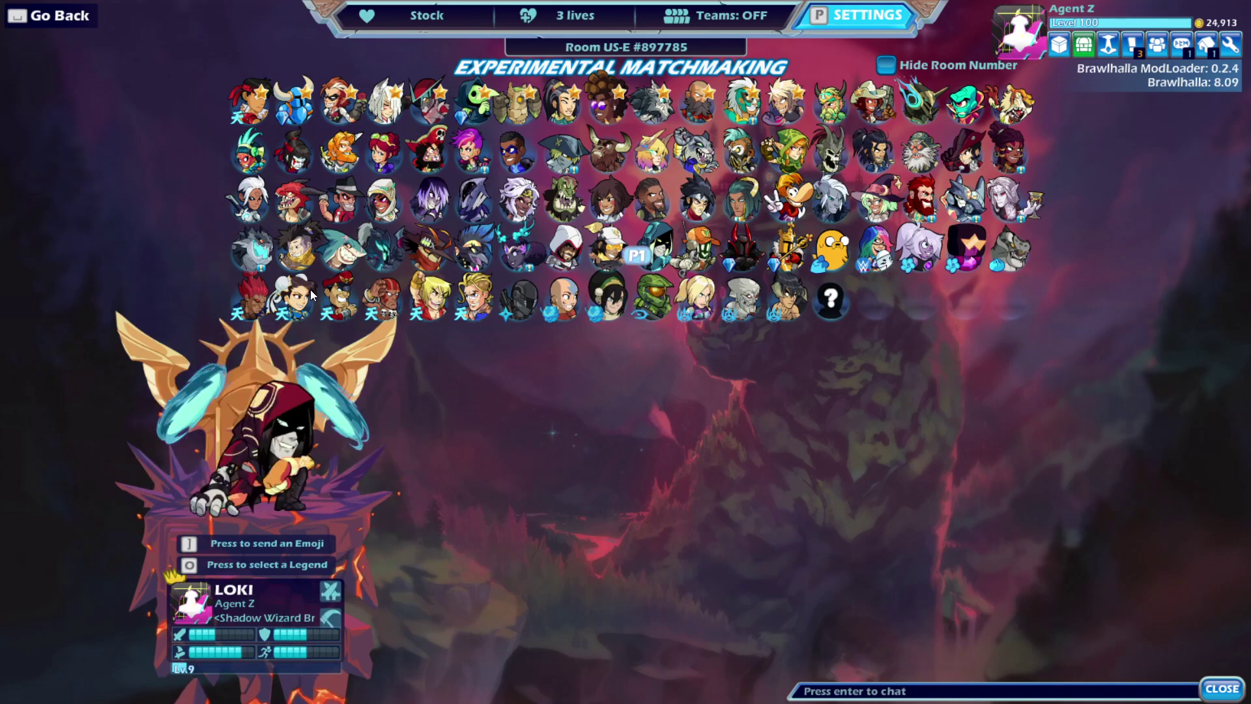
key(Down)
key(Down)
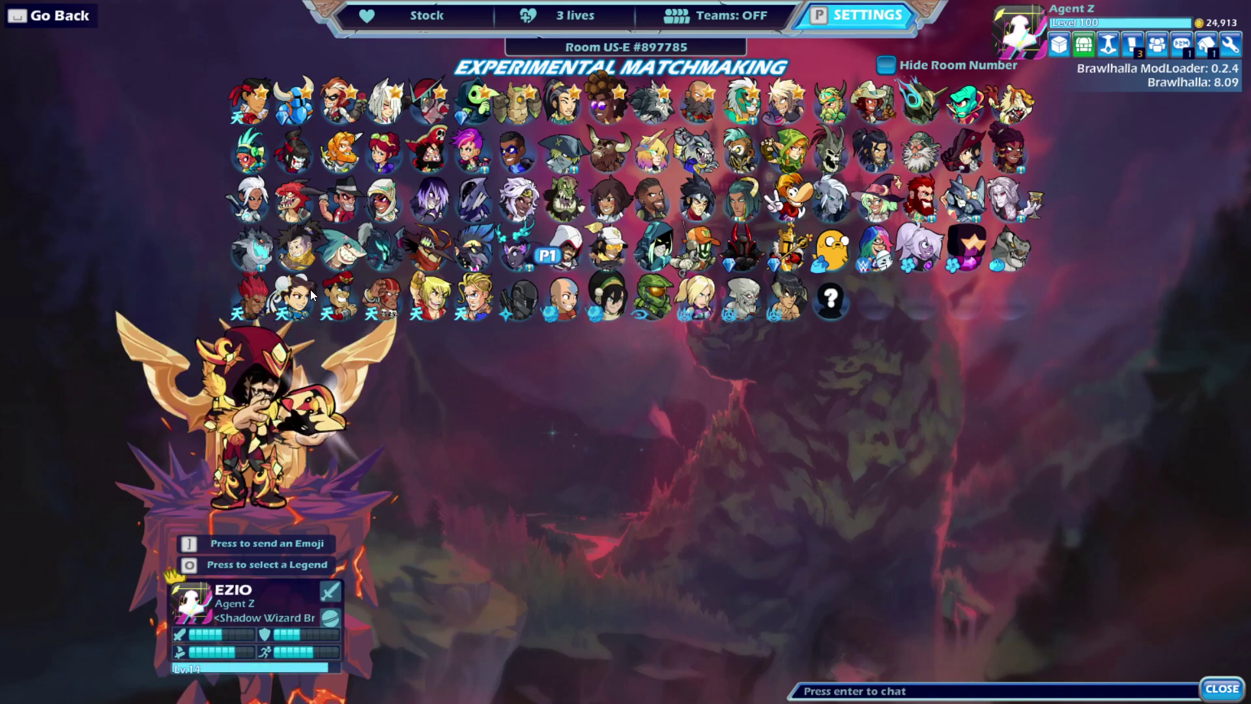
key(Up)
key(Left)
key(Escape)
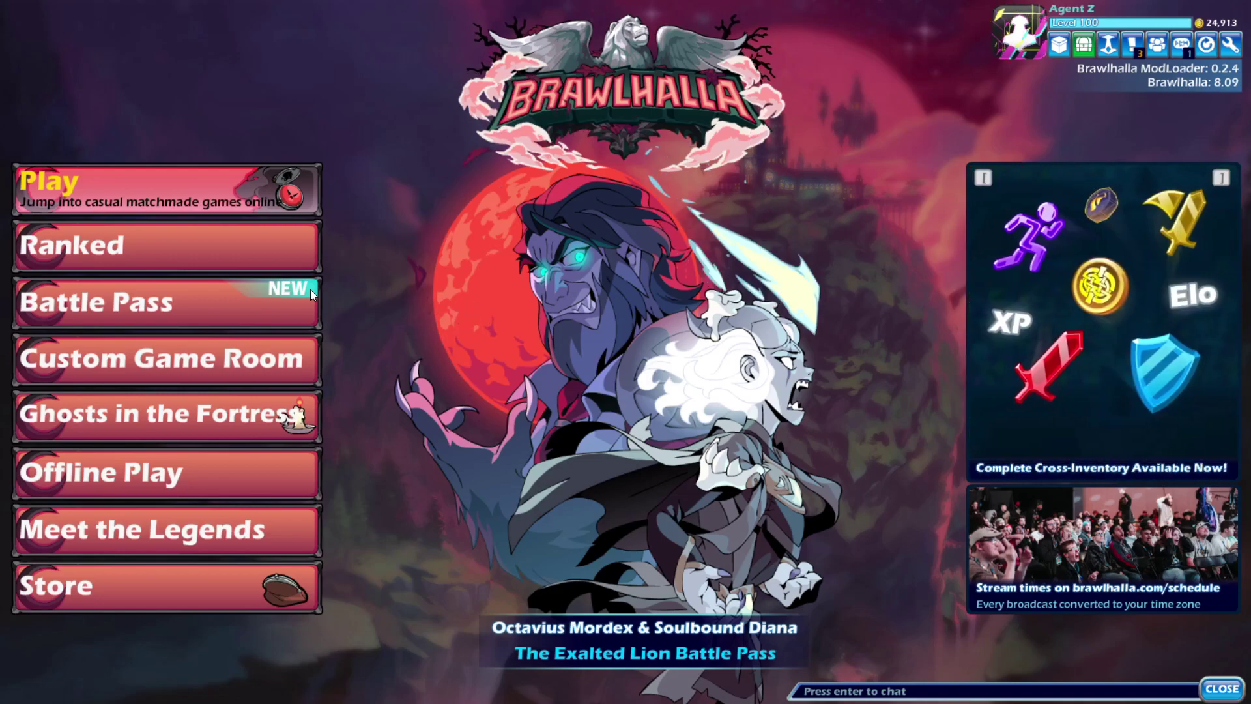
Step: Quit Brawlhalla, cancelling the first Exit Brawlhalla? prompt and confirming Yes on the second
key(Escape)
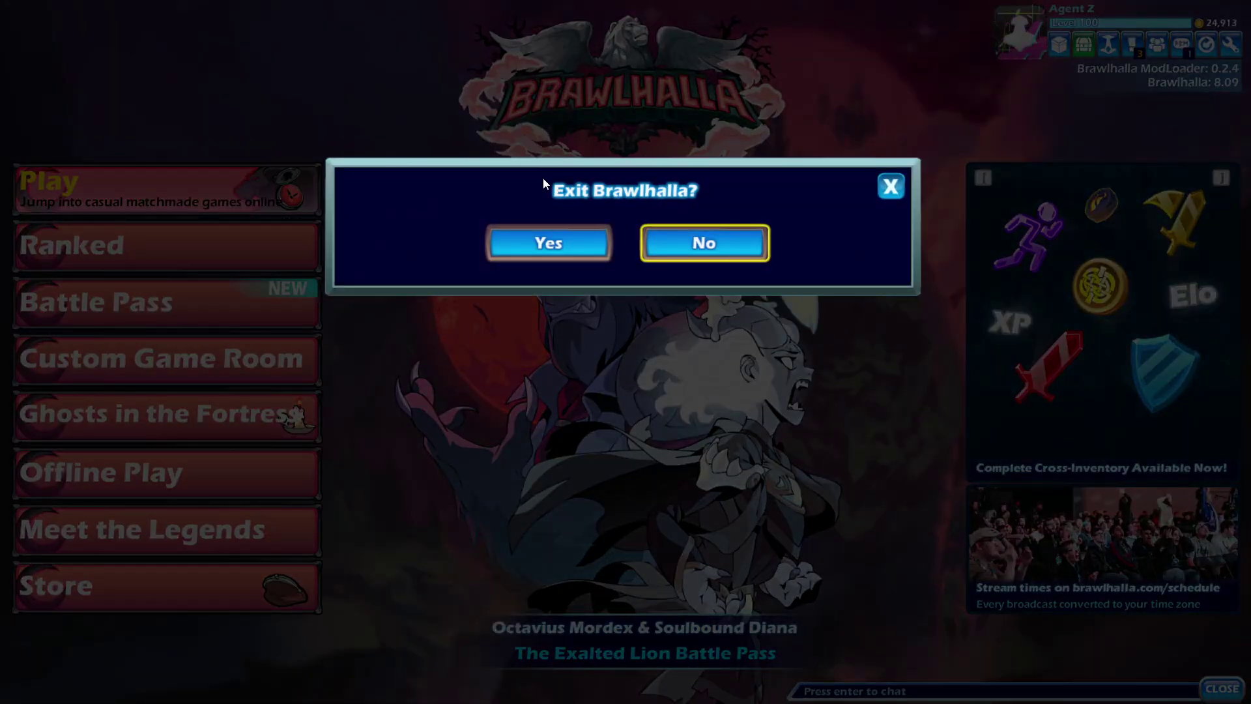
click(730, 261)
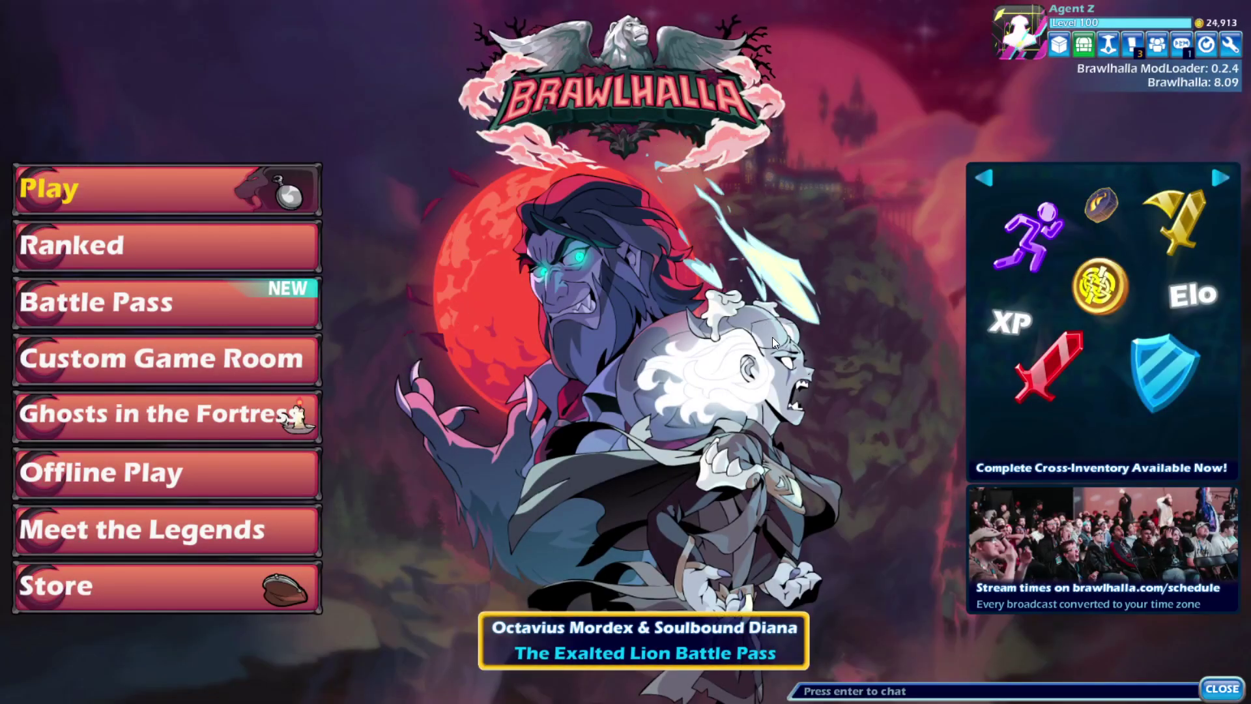
key(Escape)
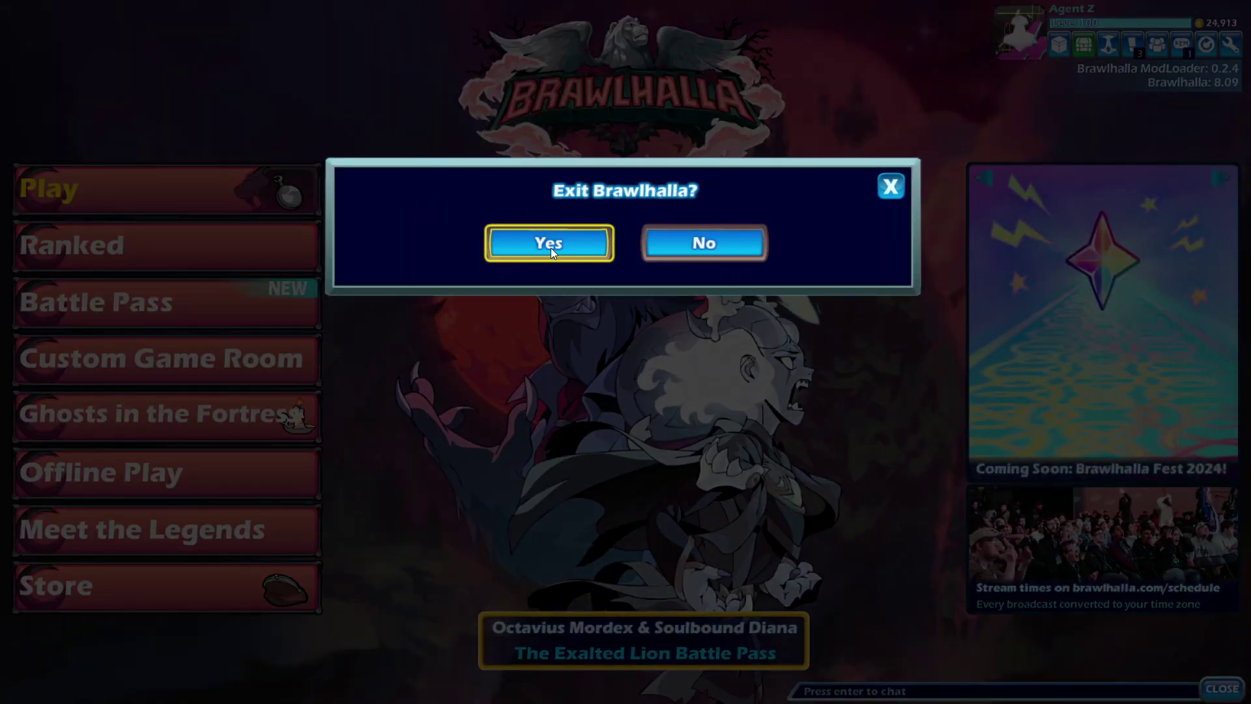
click(550, 248)
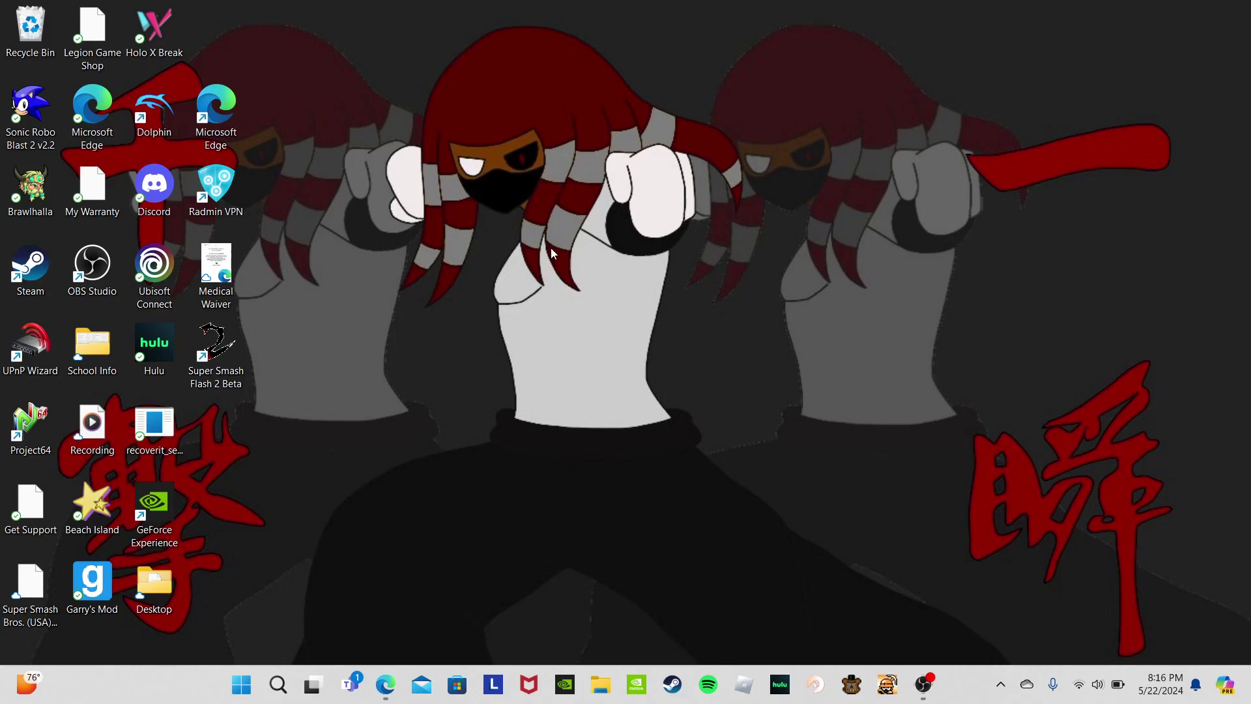
Step: Return to Edge, scroll the Brawlhalla Mod Loader page, then switch to the Goku and Vegeta with DRIP tab
click(385, 683)
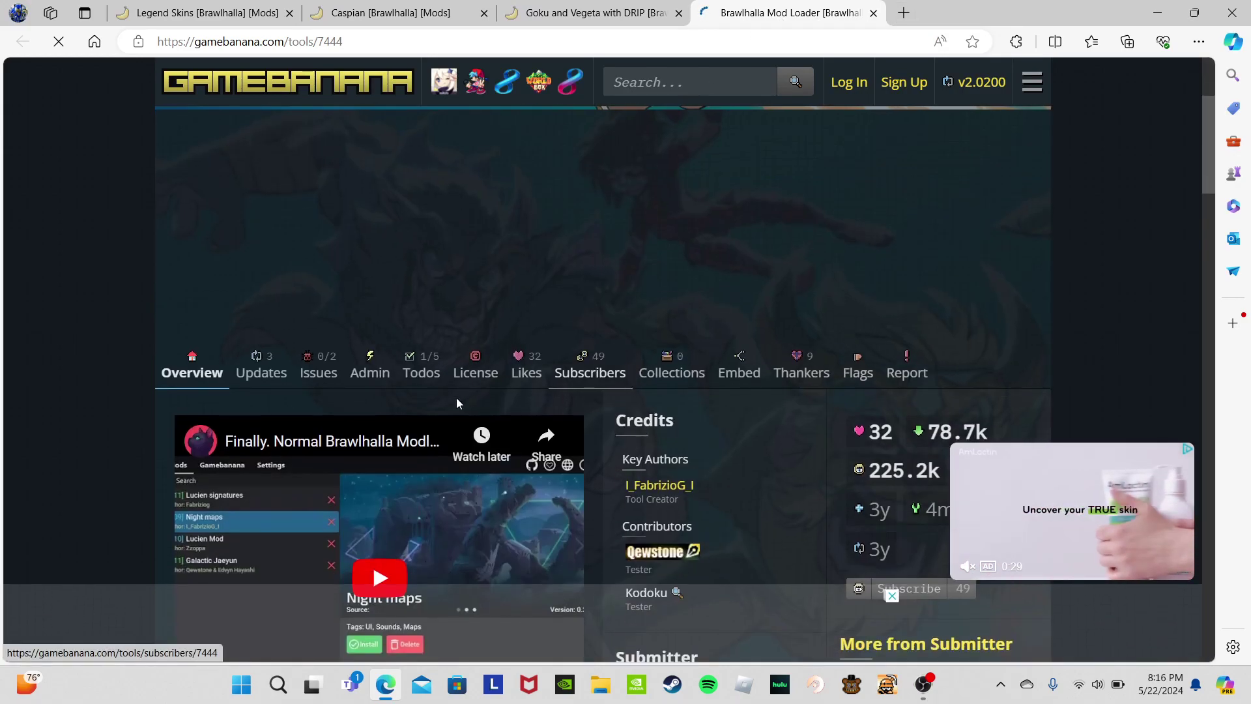
scroll(487, 296, down, 3)
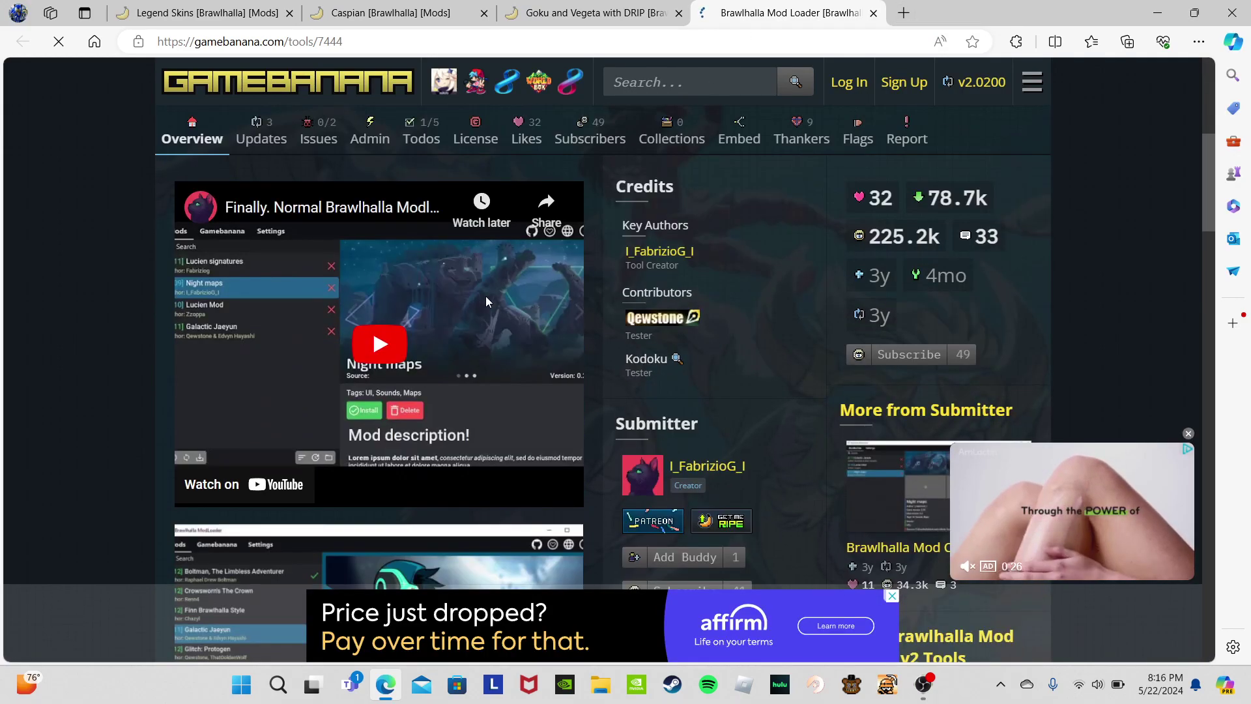
scroll(486, 296, down, 2)
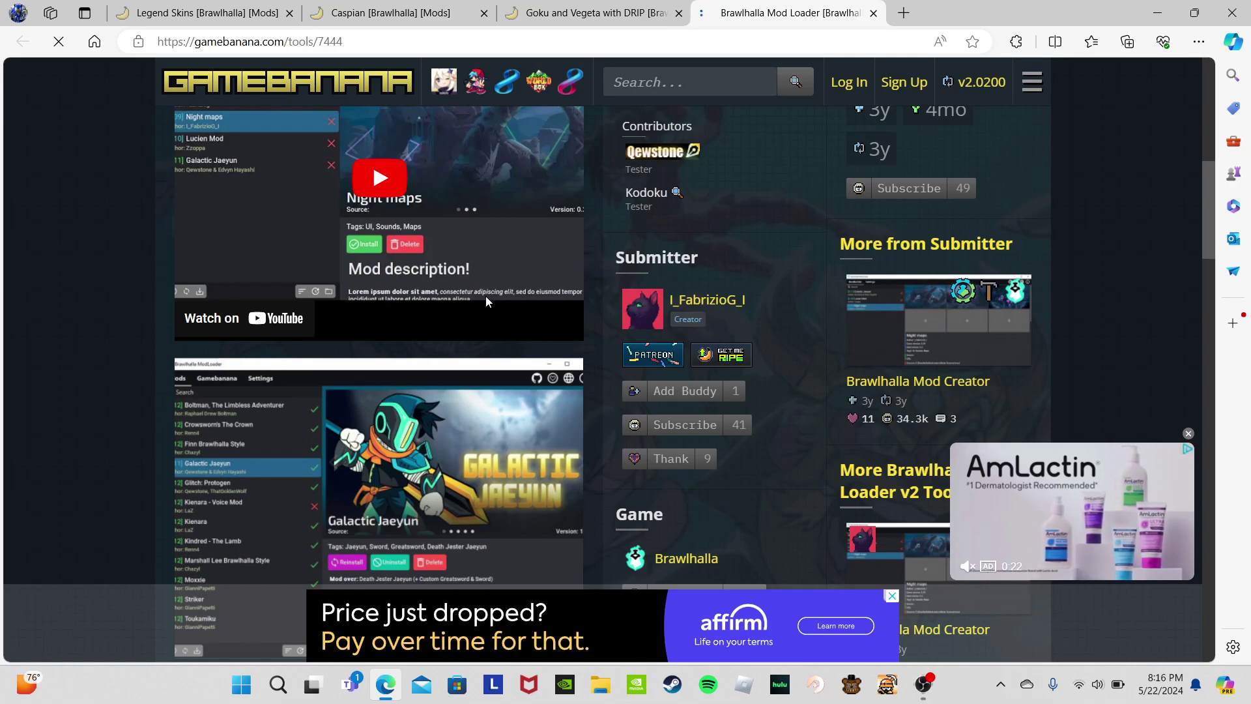
key(ctrl+shift+Tab)
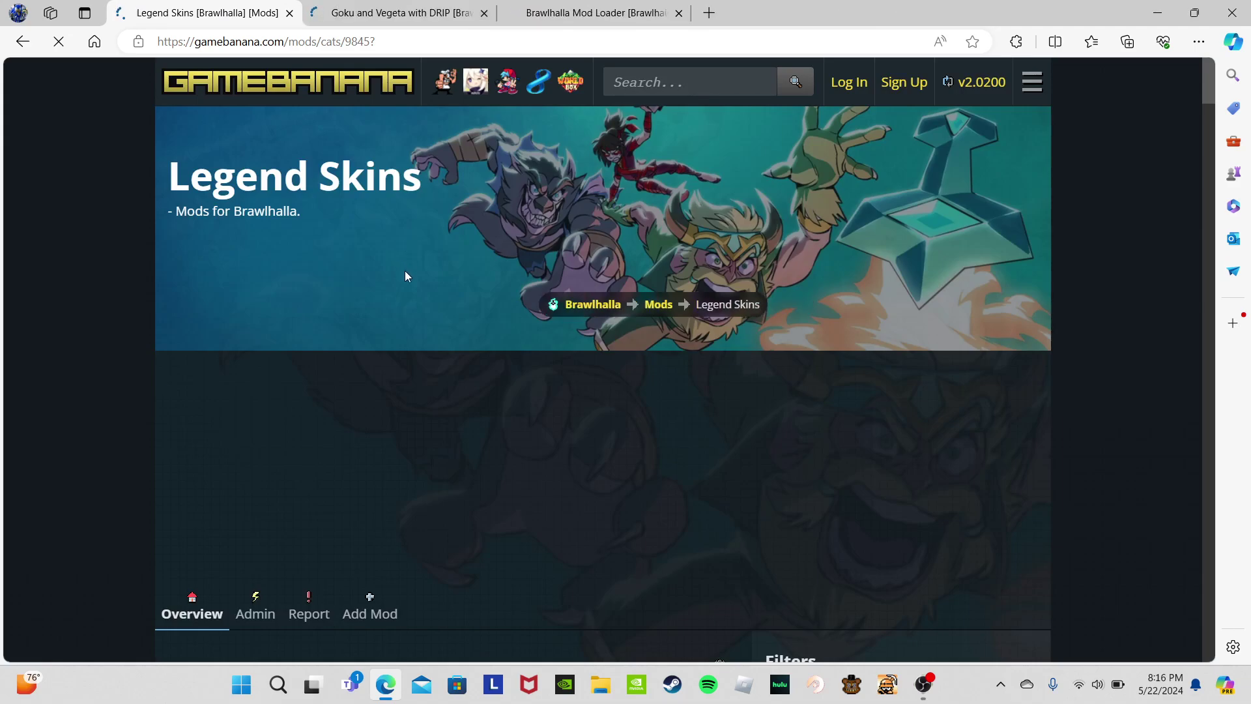
Step: Scroll the Legend Skins grid past mods such as Nezuko, Alien X and Flame Princess
scroll(404, 271, down, 5)
scroll(475, 643, down, 11)
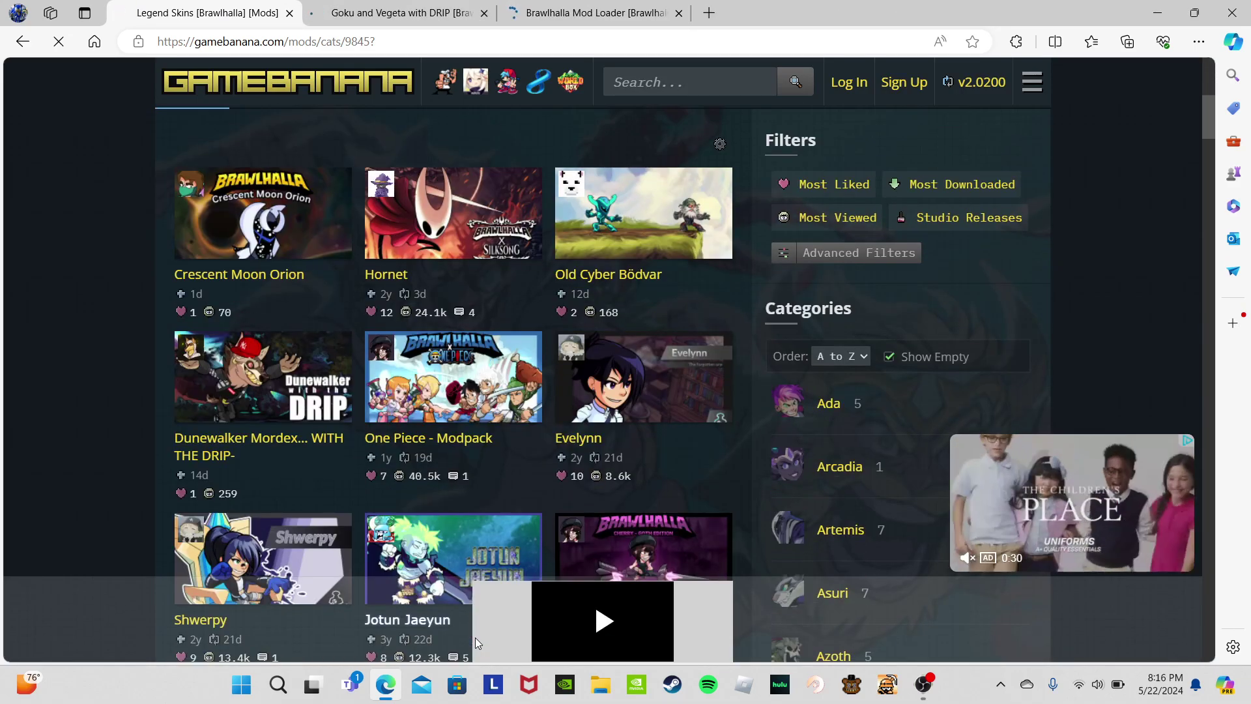
scroll(475, 638, down, 6)
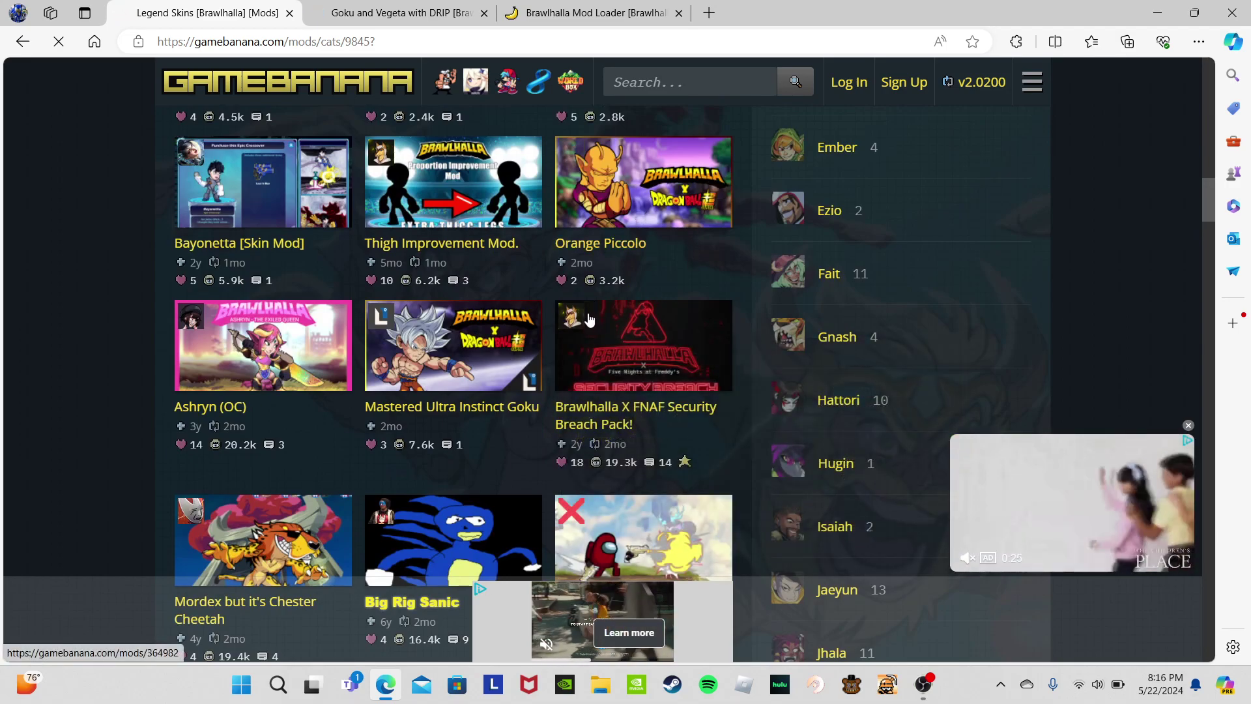
scroll(682, 237, down, 1)
scroll(681, 236, down, 2)
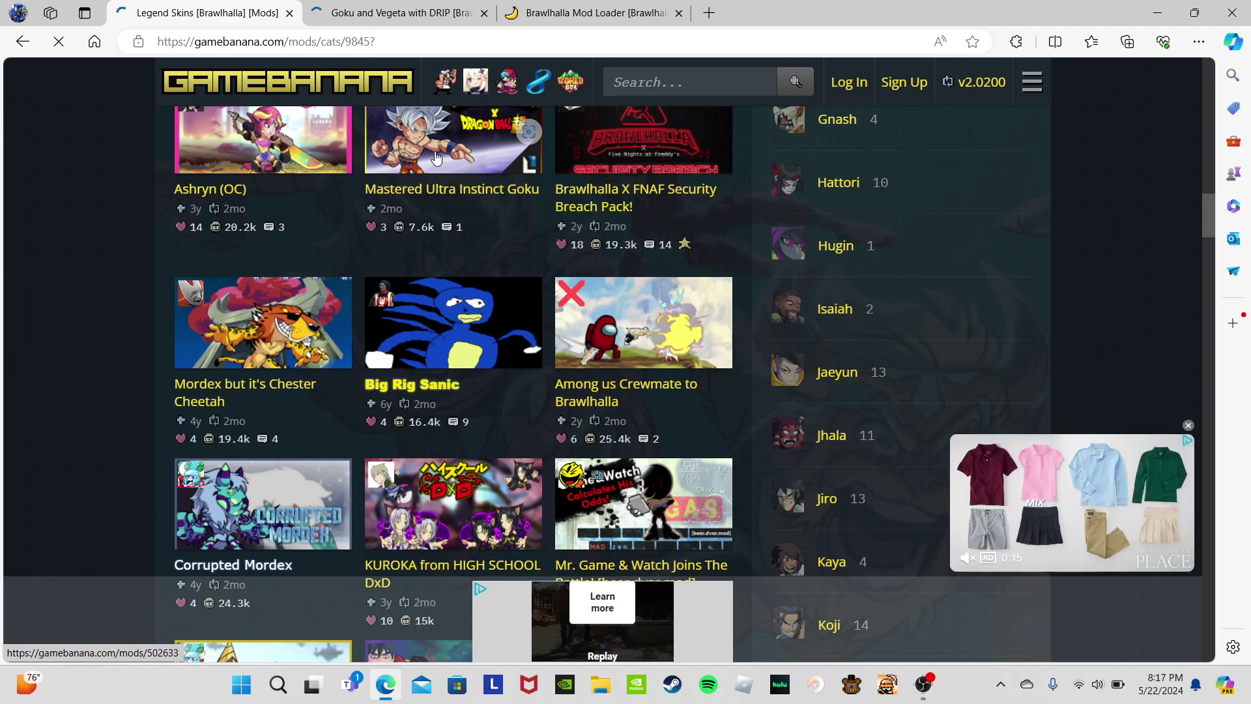
scroll(435, 156, down, 2)
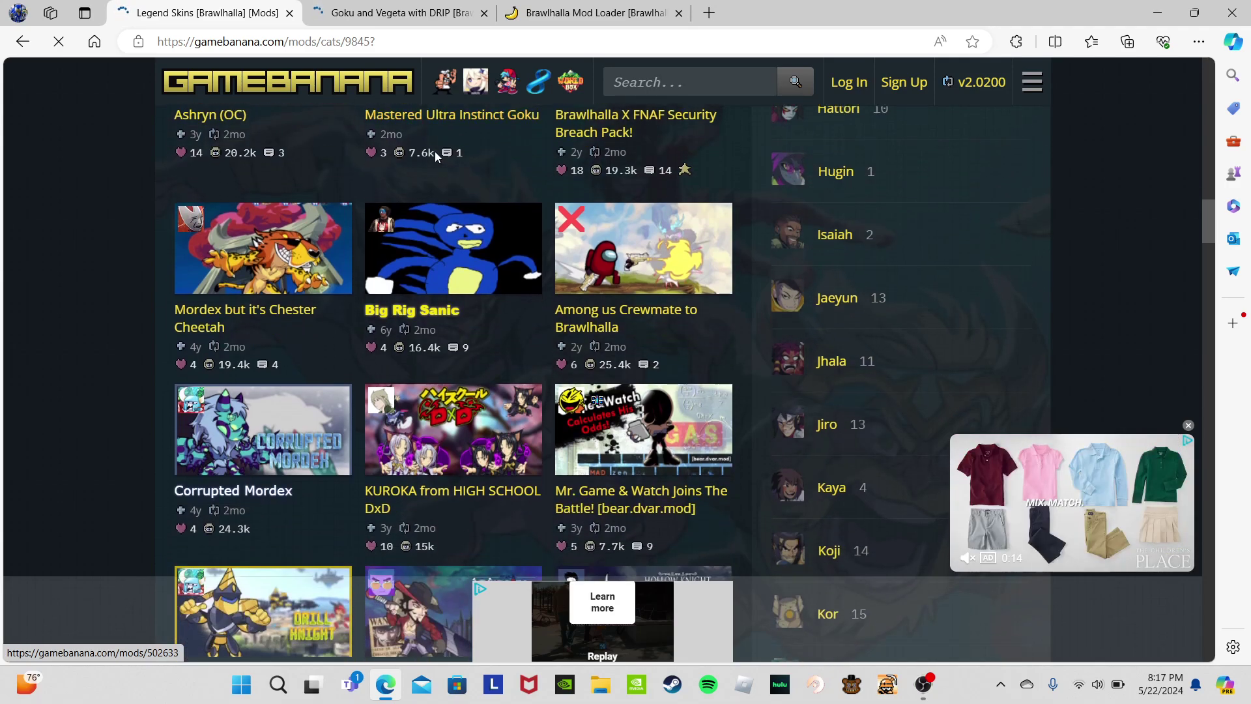
scroll(501, 502, down, 3)
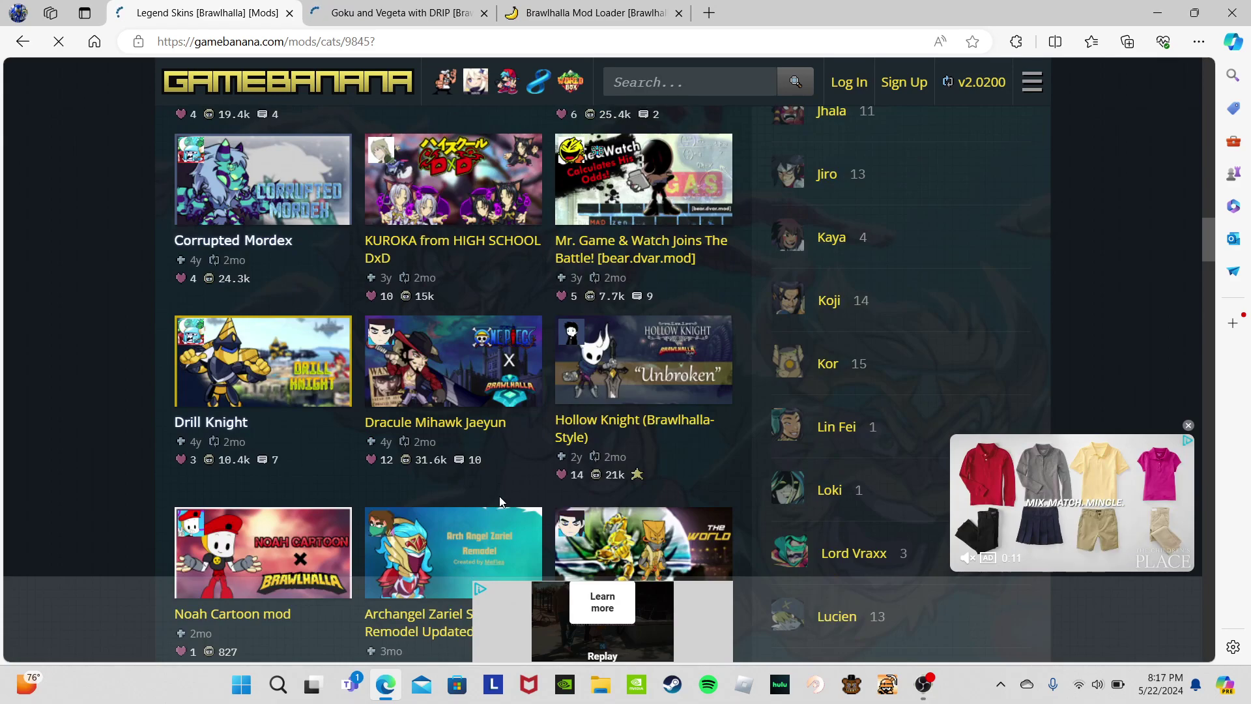
scroll(500, 502, down, 1)
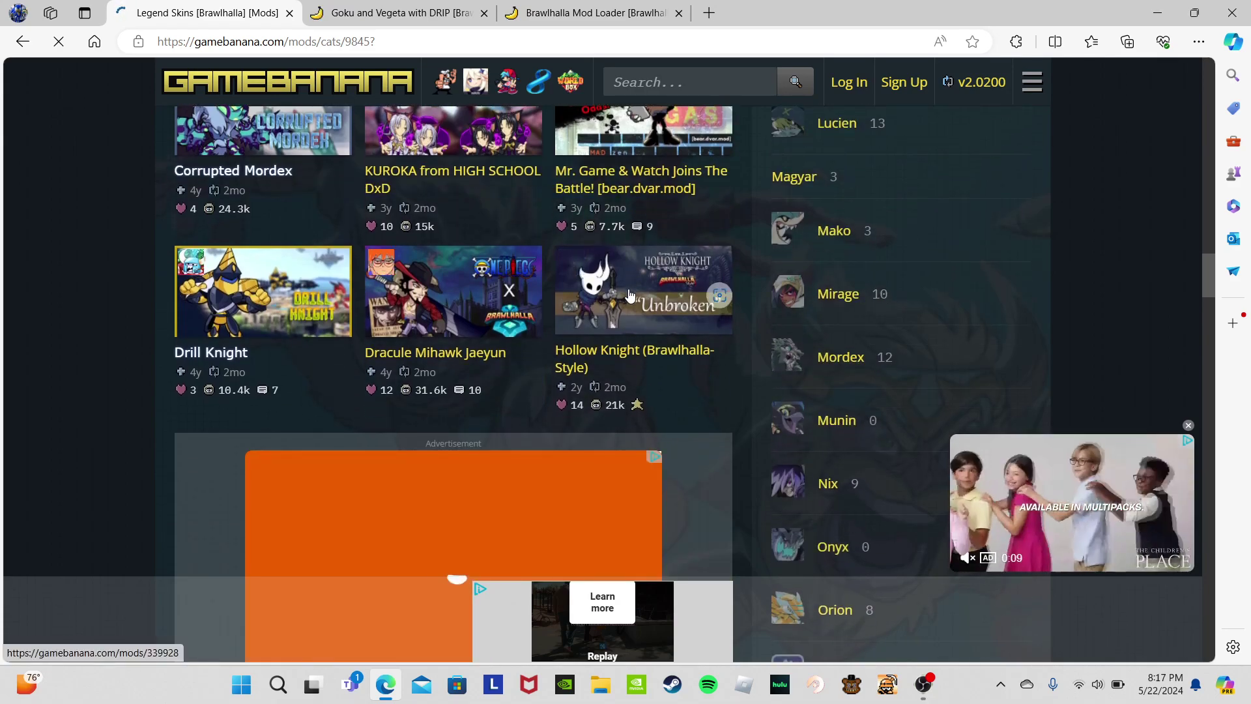
scroll(631, 295, down, 3)
scroll(628, 288, down, 4)
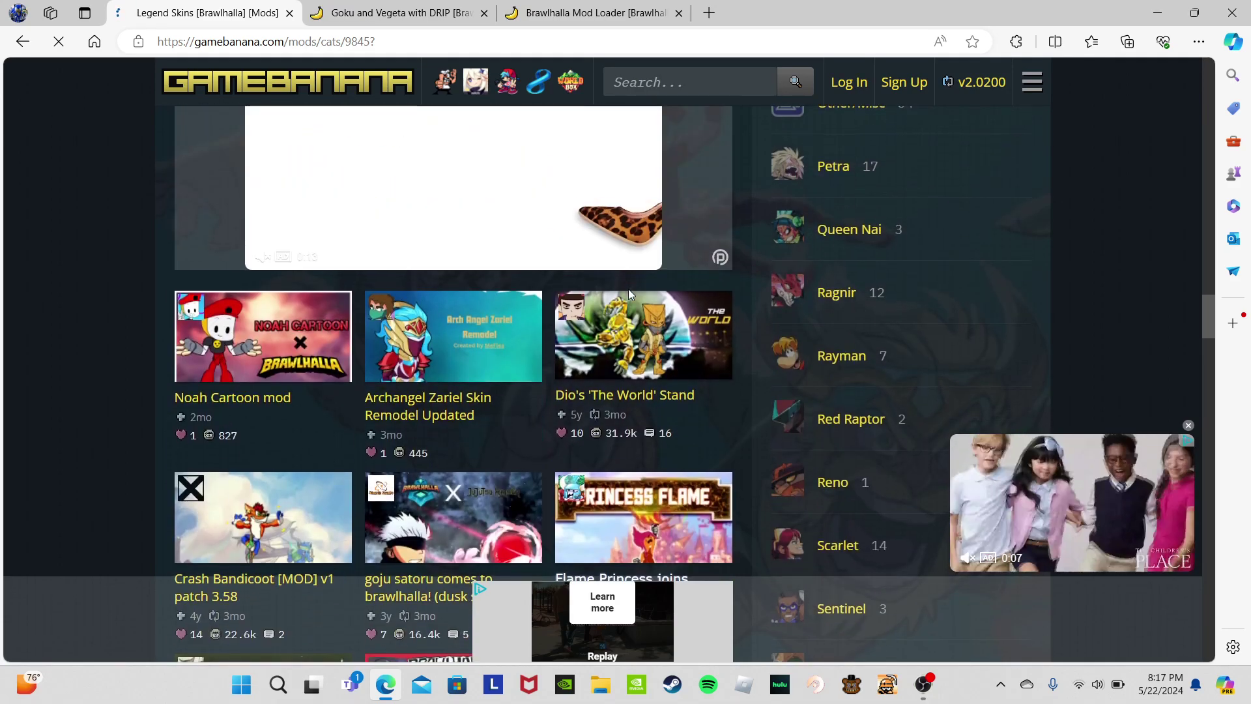
scroll(628, 288, down, 5)
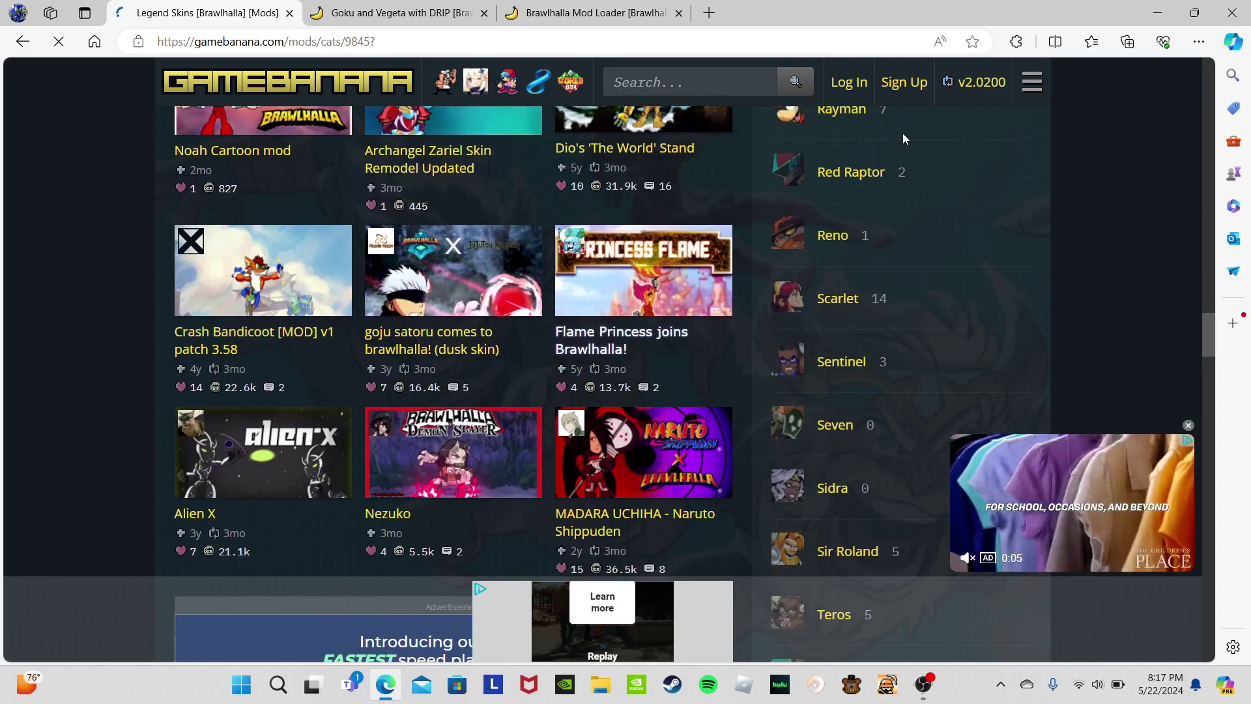
Step: Minimise Edge to reveal the desktop and bring the OBS window to the front
click(1158, 12)
mouse_move(924, 696)
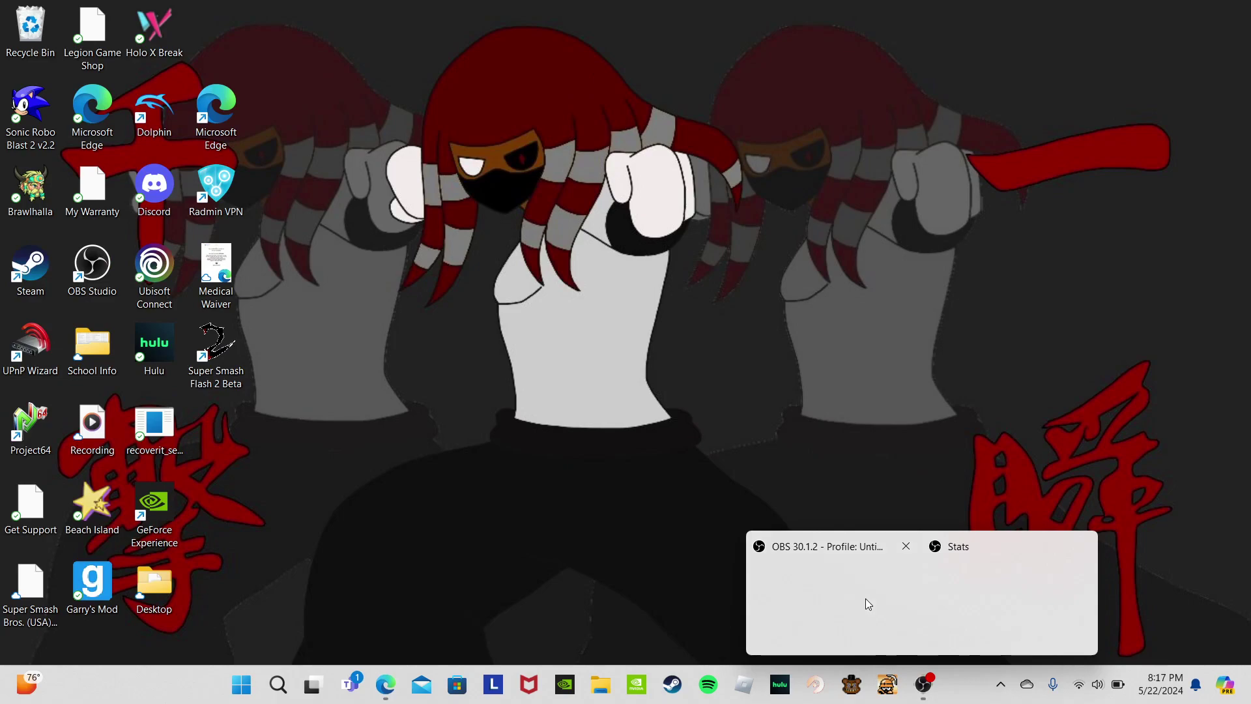
click(865, 598)
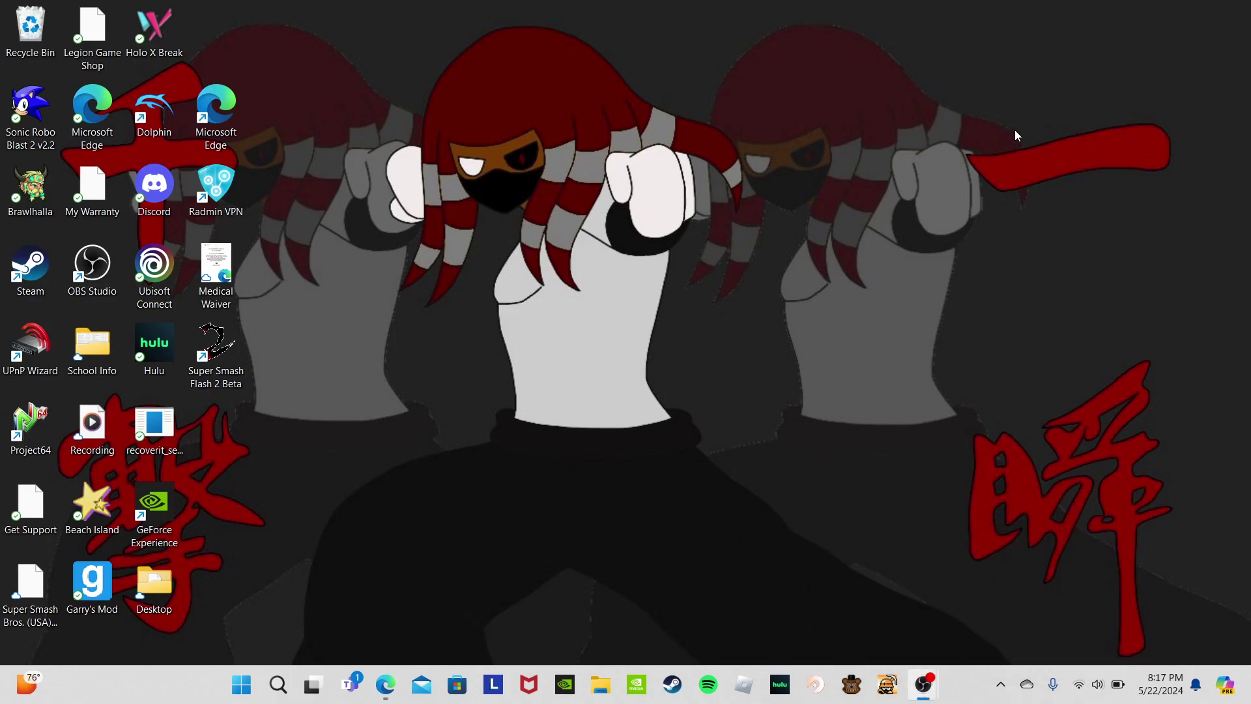